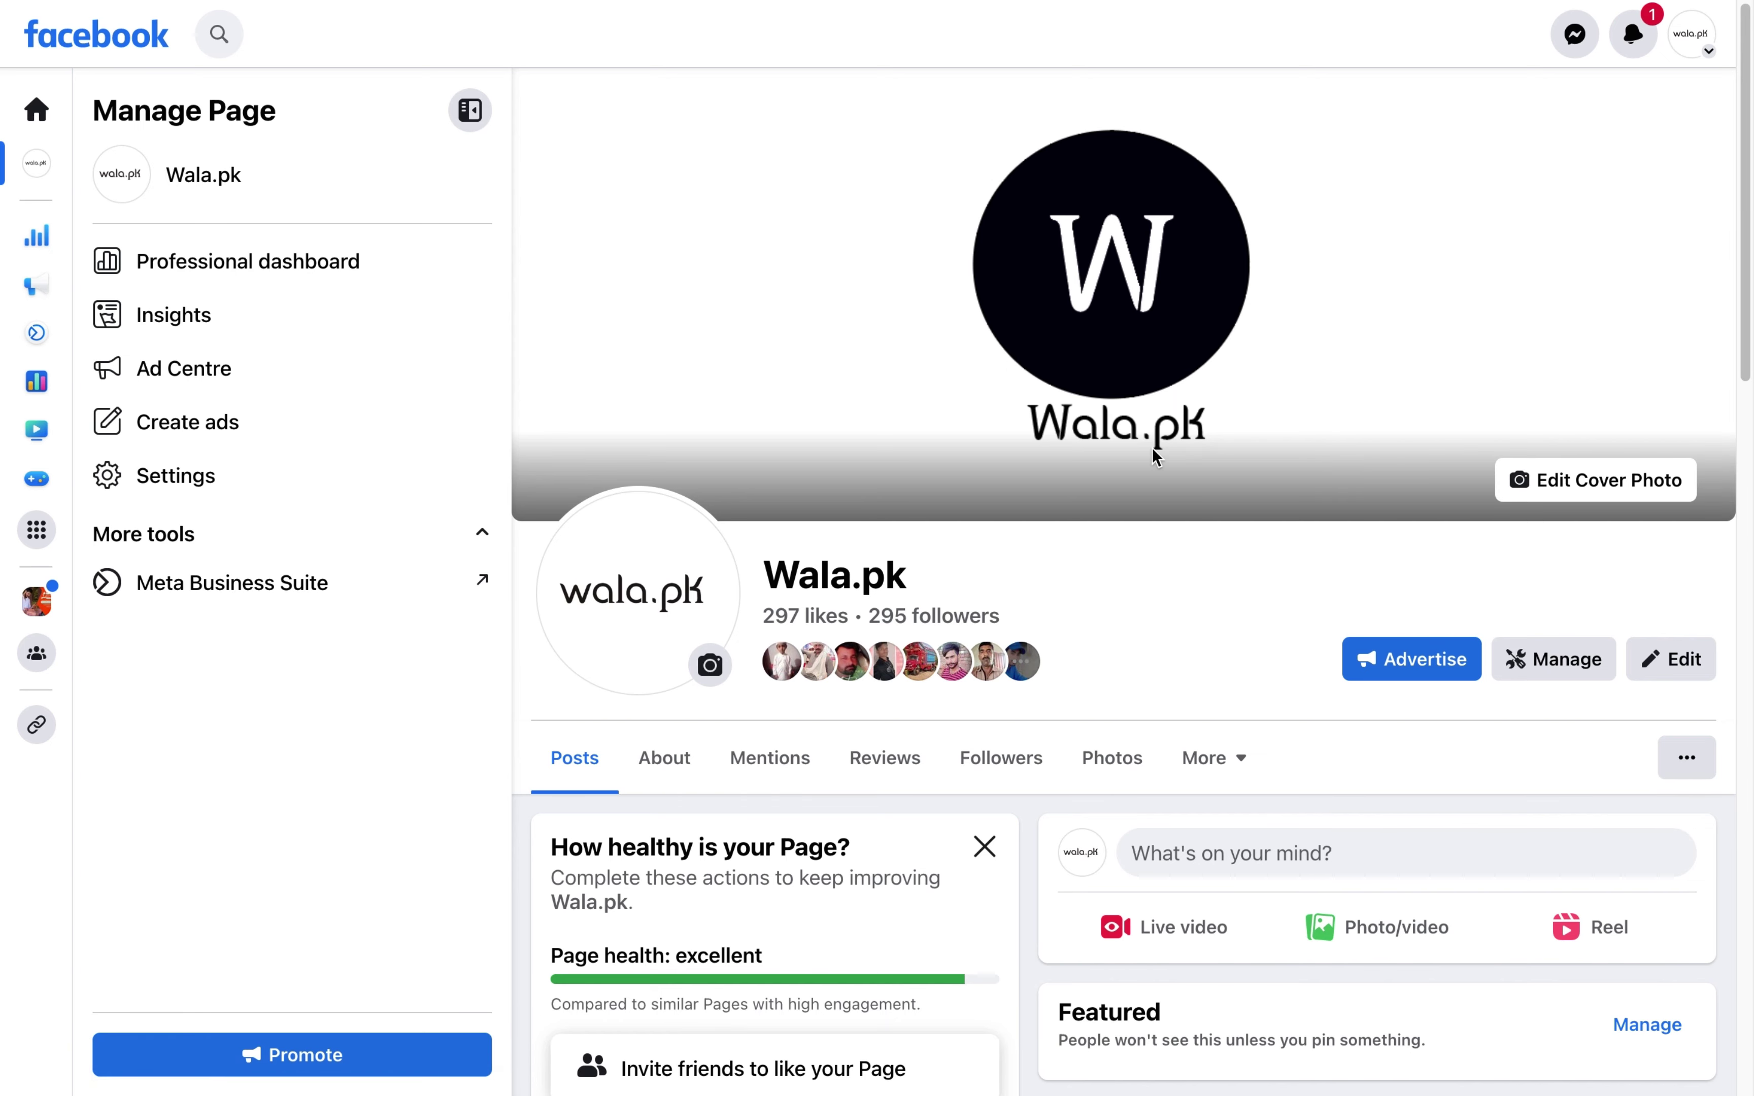
- Check the Wala.pk Page's followers, then switch to Meta Business Suite from the Manage Page sidebar
scroll(978, 617, "down", 3)
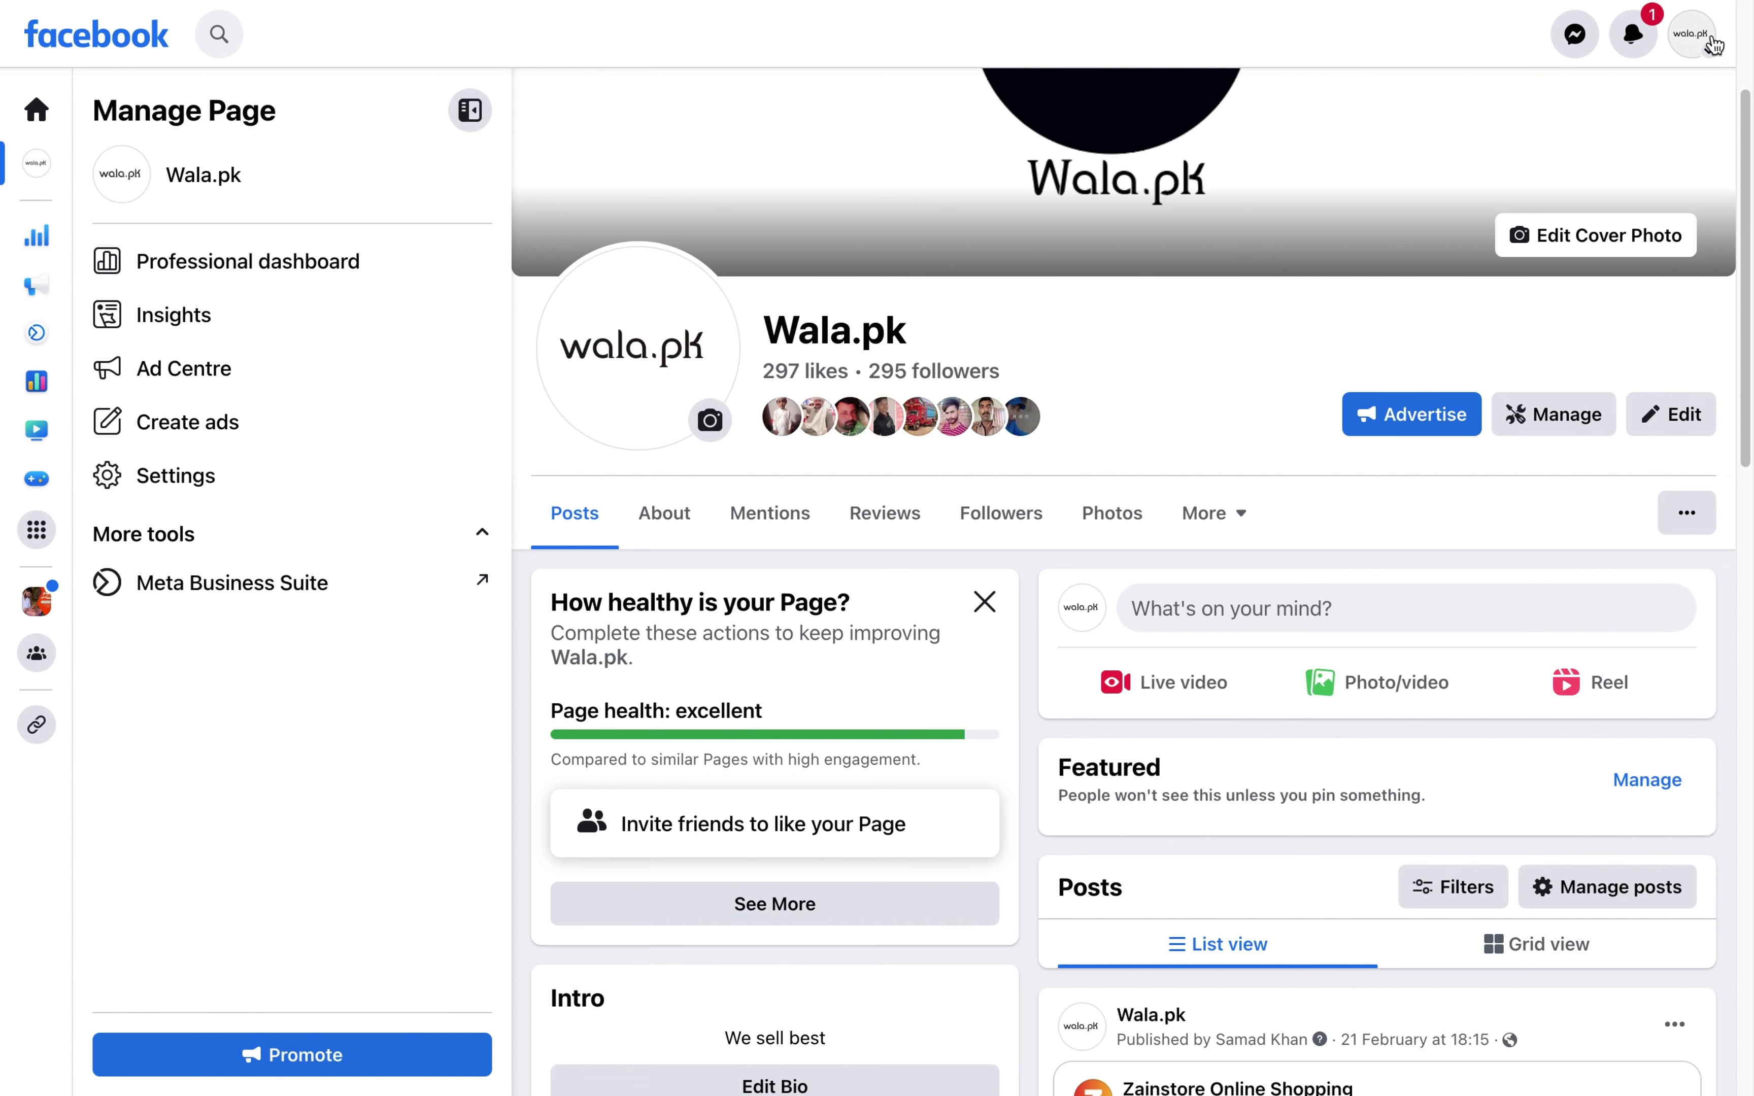
left_click(1713, 45)
left_click(1001, 512)
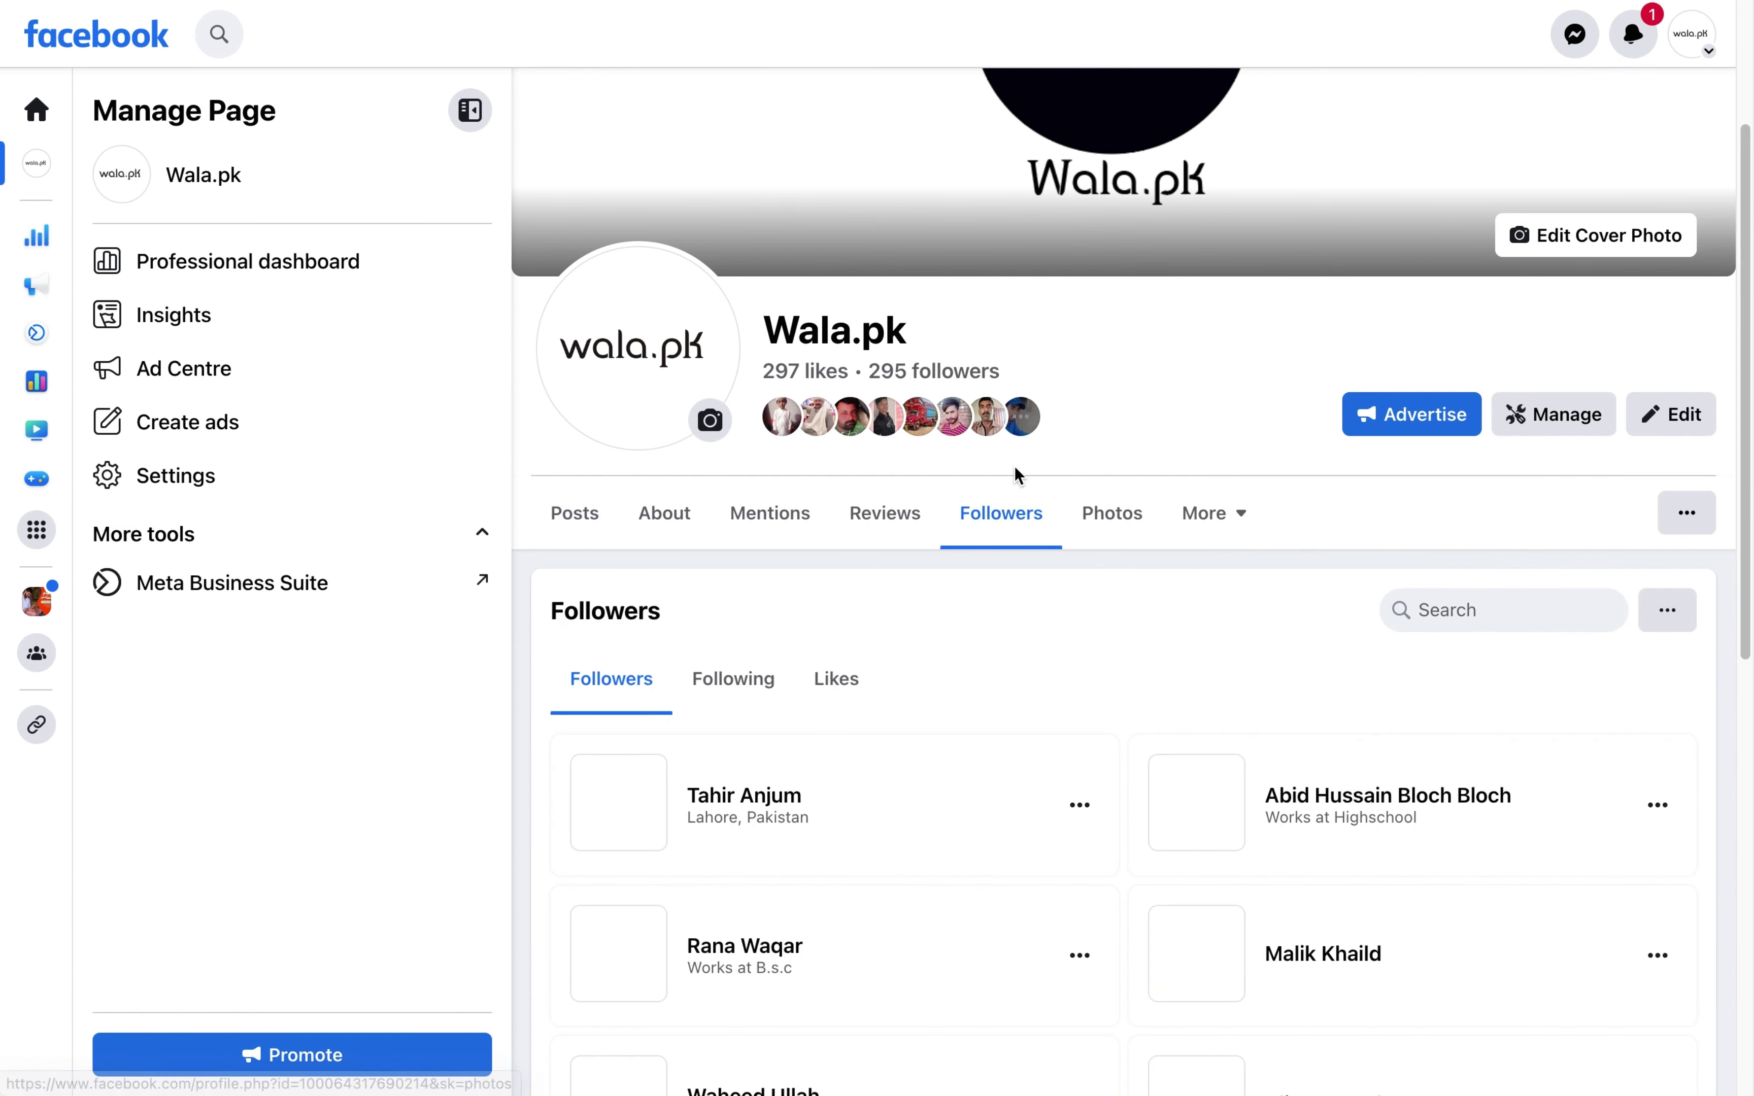
left_click(262, 586)
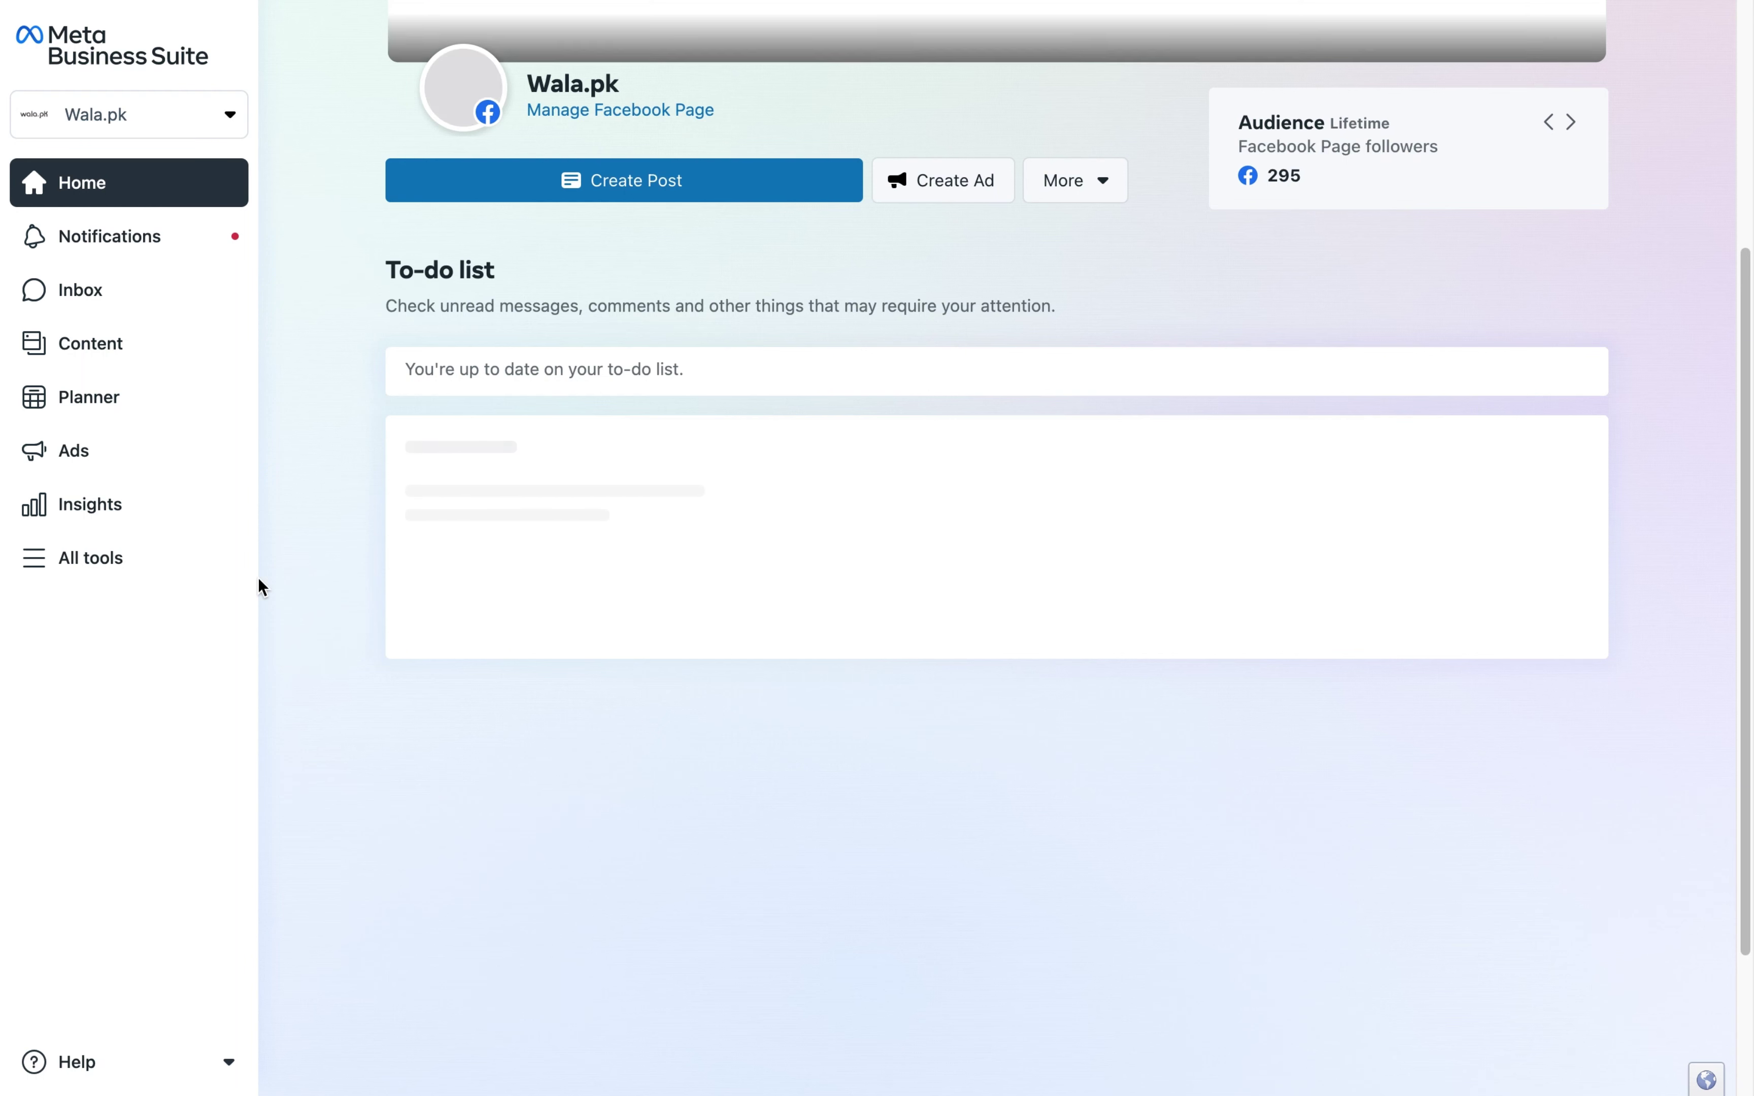
- Search All tools for 'comm' and open Commerce to reach the Assets page
left_click(141, 577)
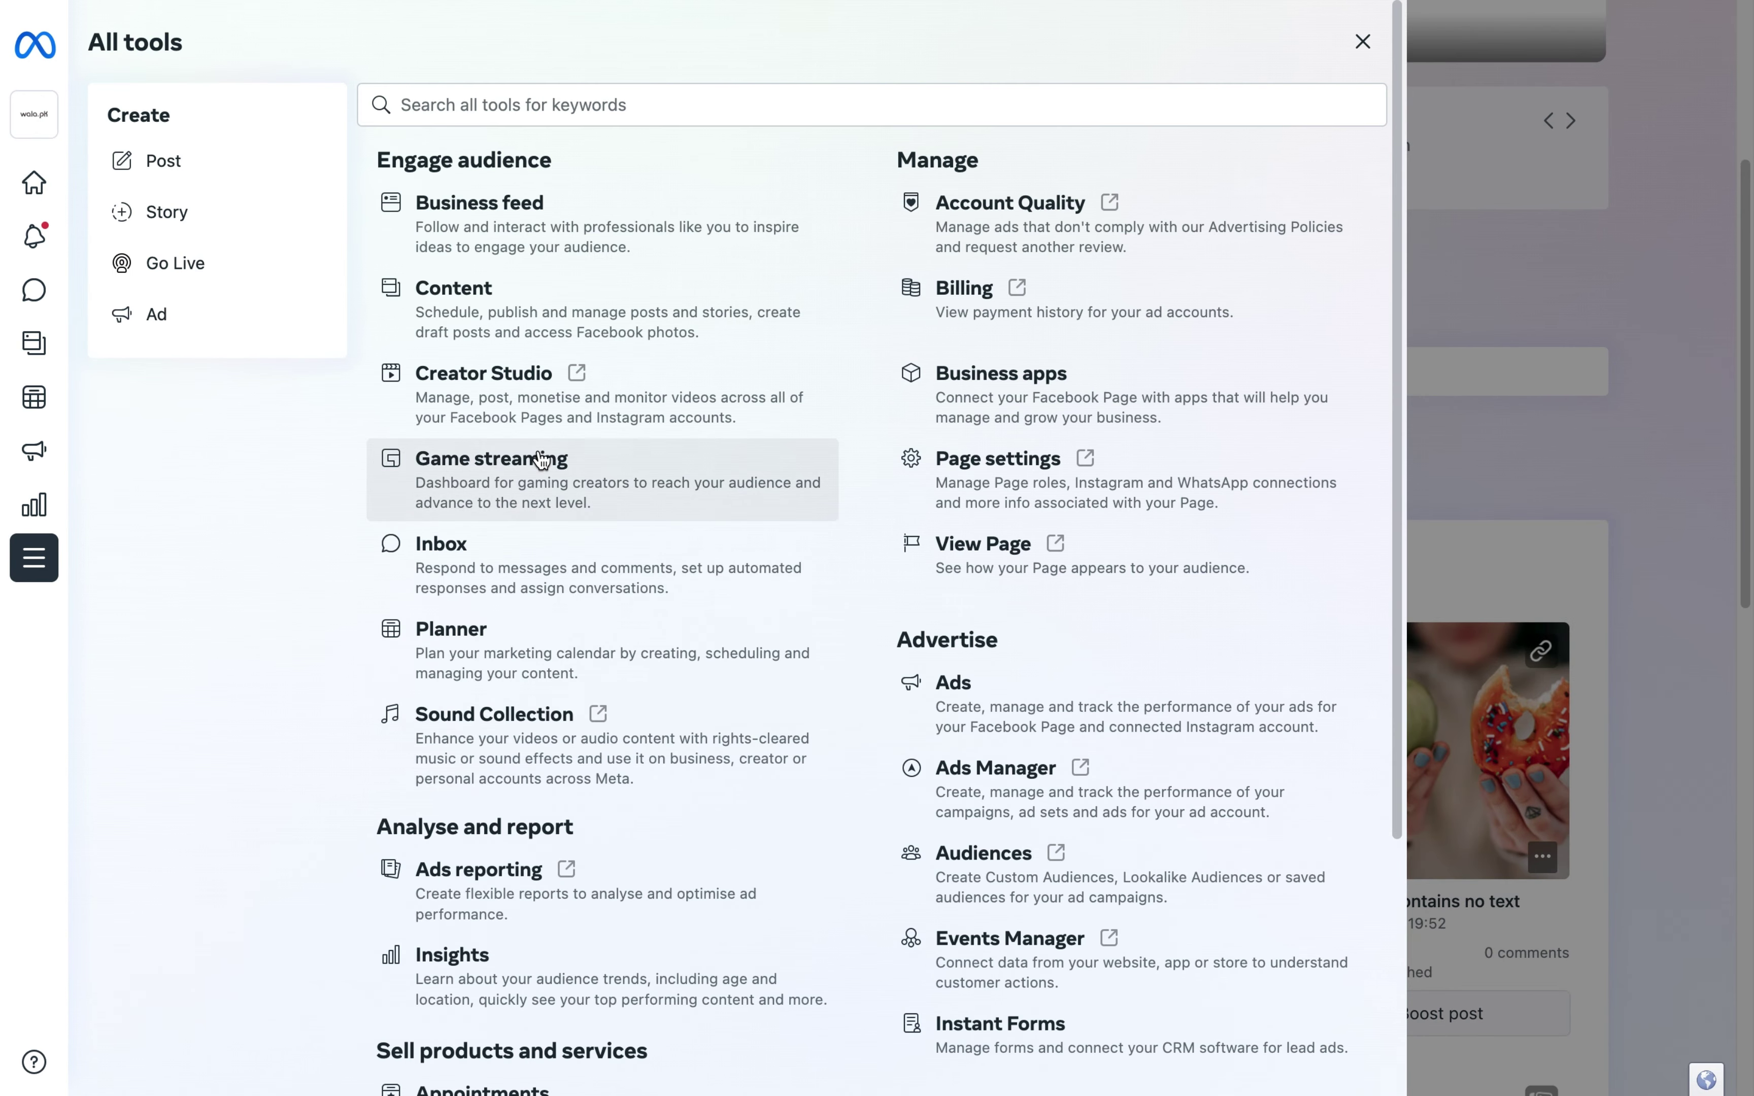
scroll(844, 584, "down", 5)
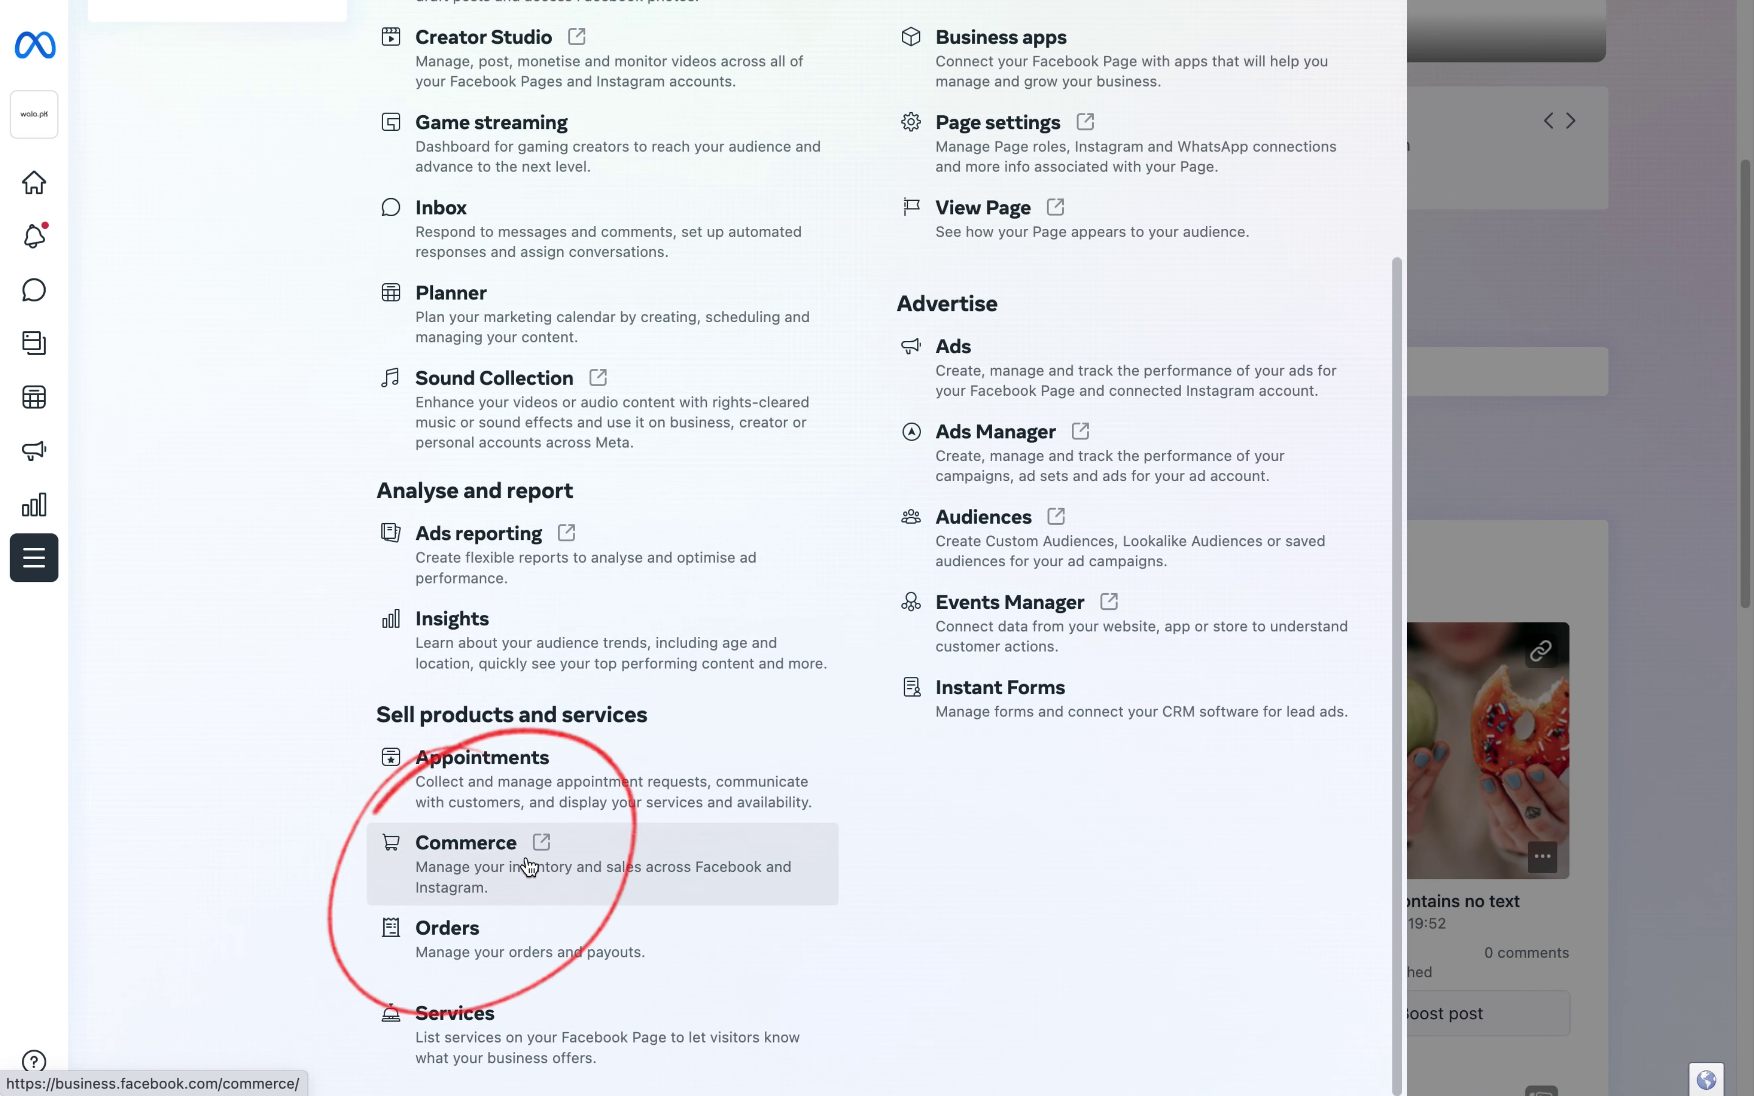
scroll(529, 863, "up", 5)
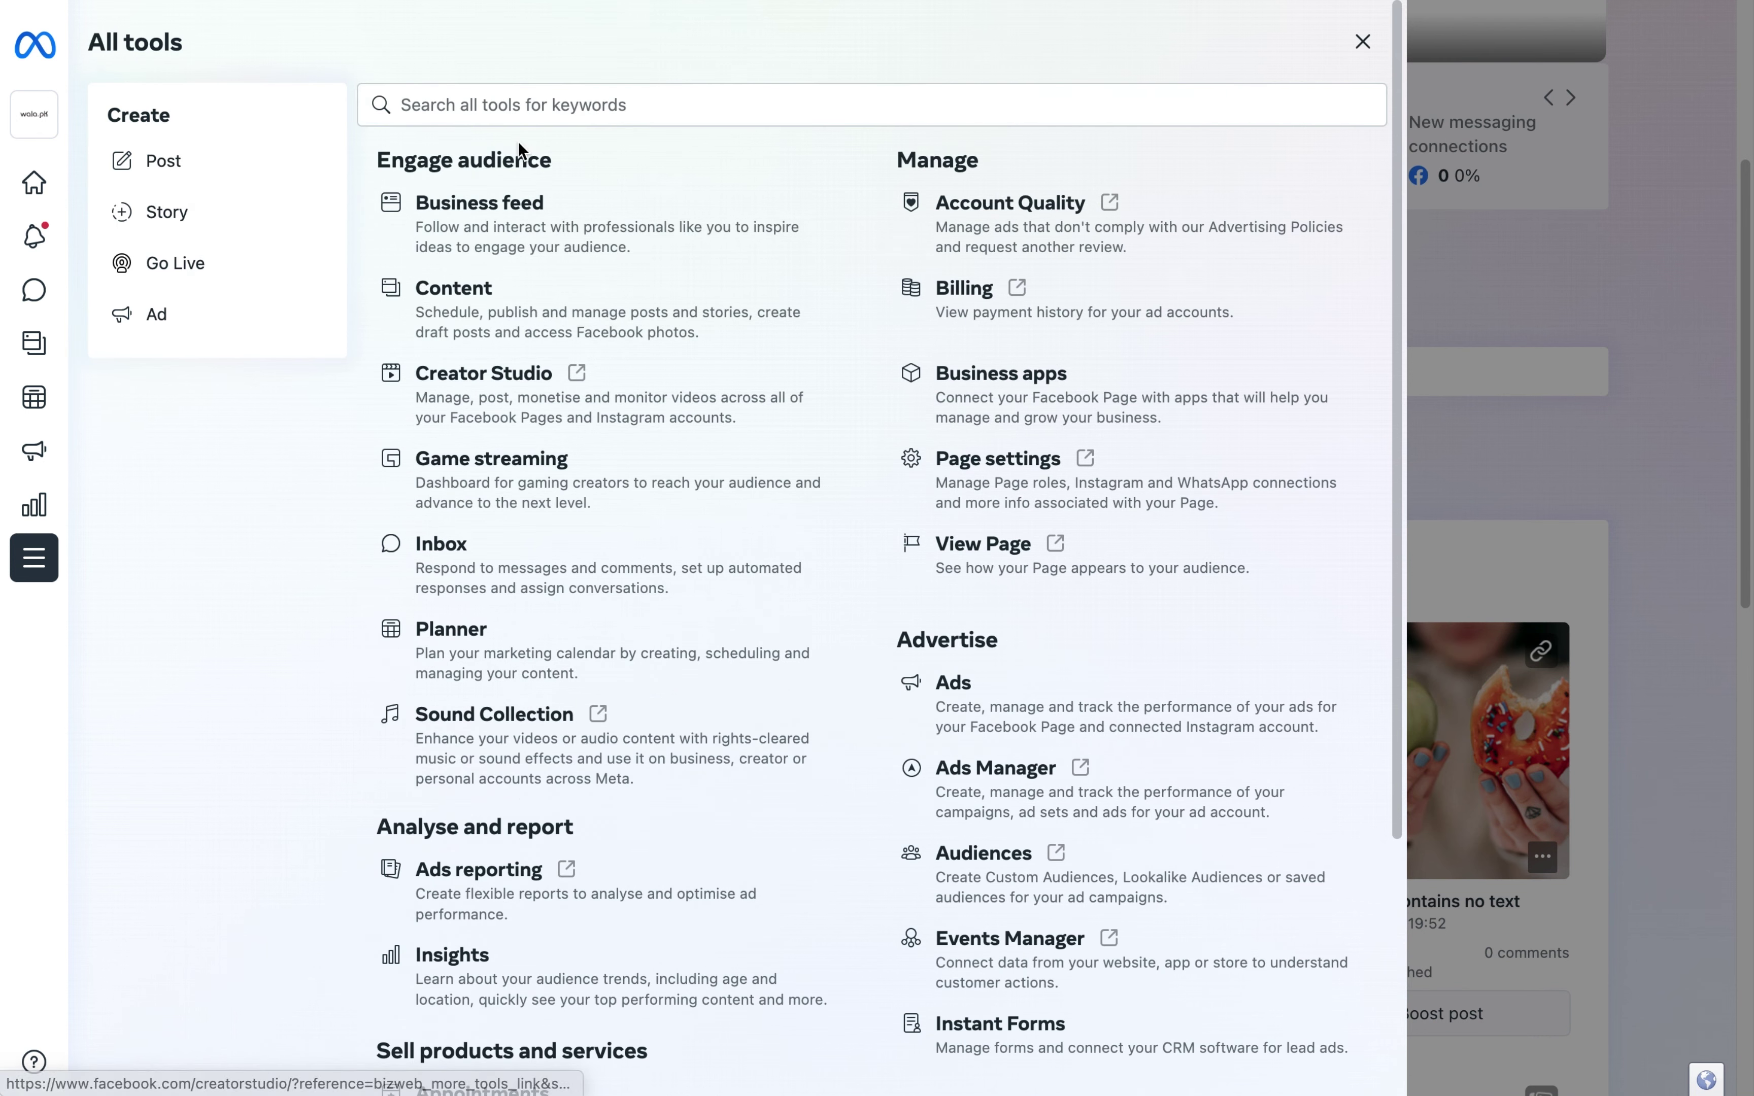
left_click(507, 102)
type("comm")
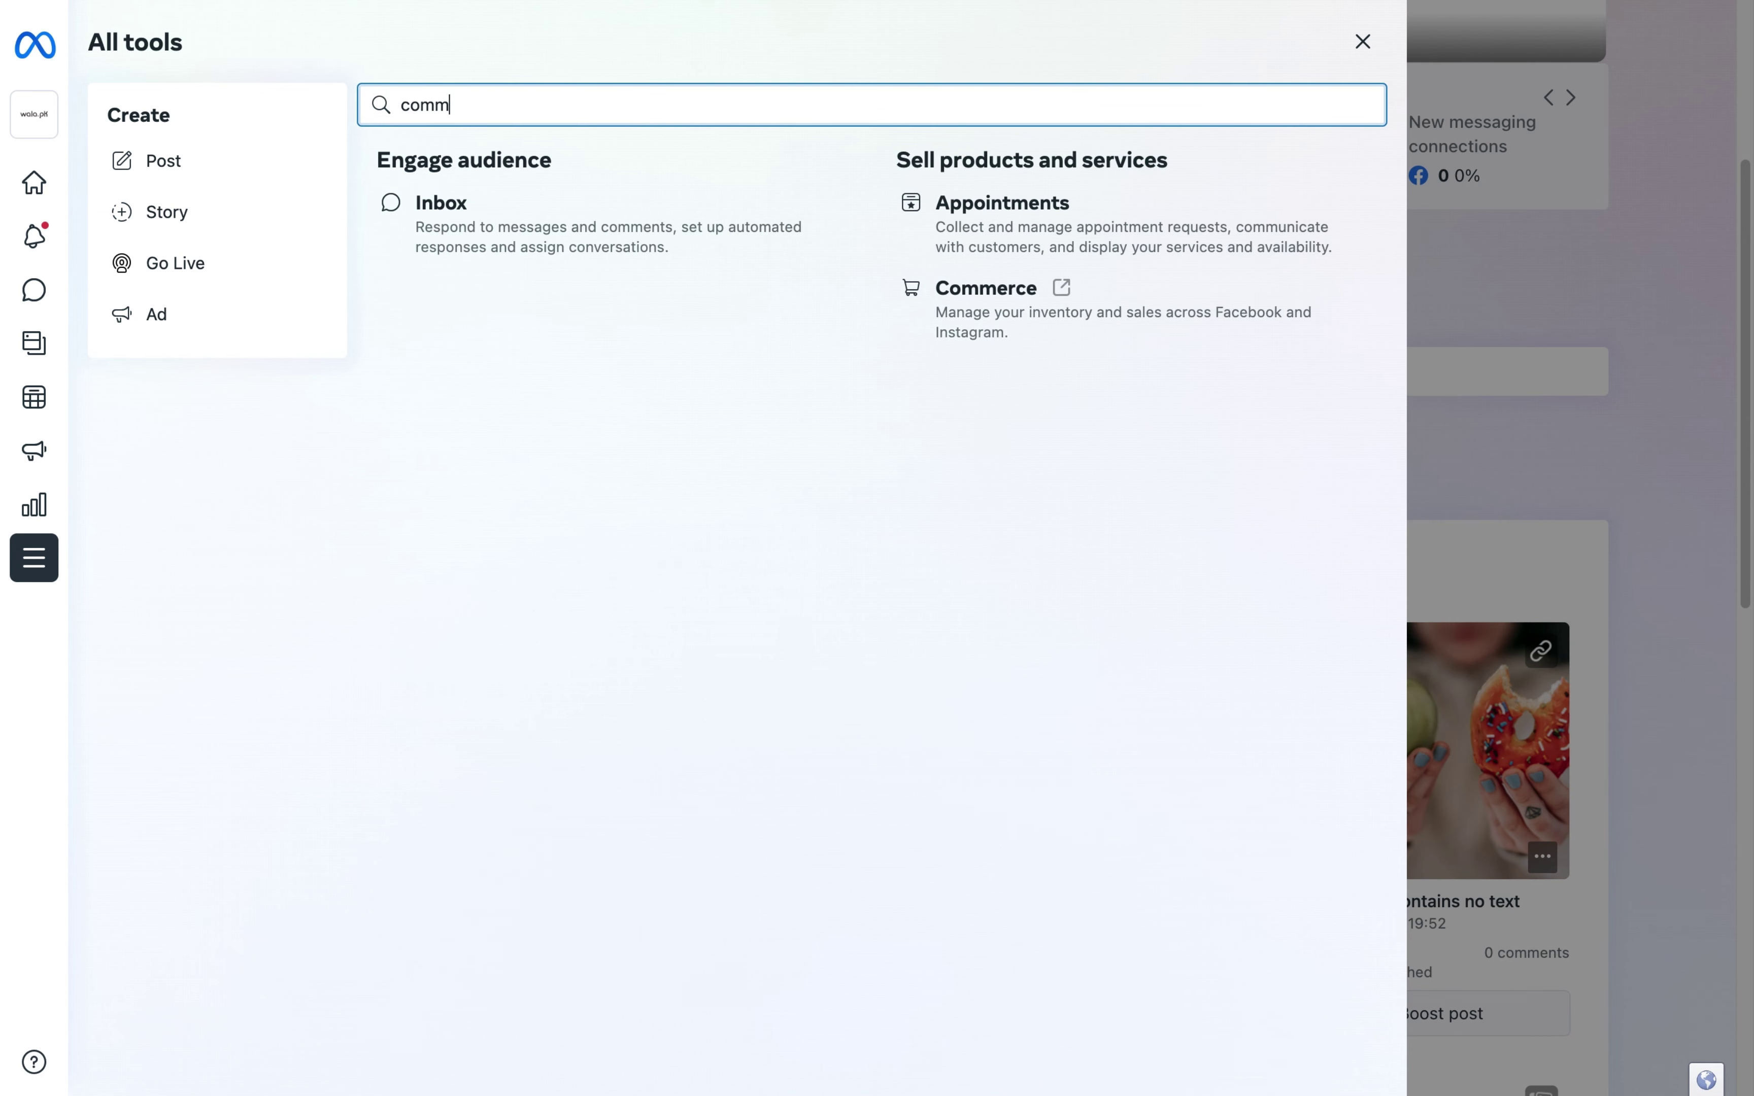
left_click(1013, 321)
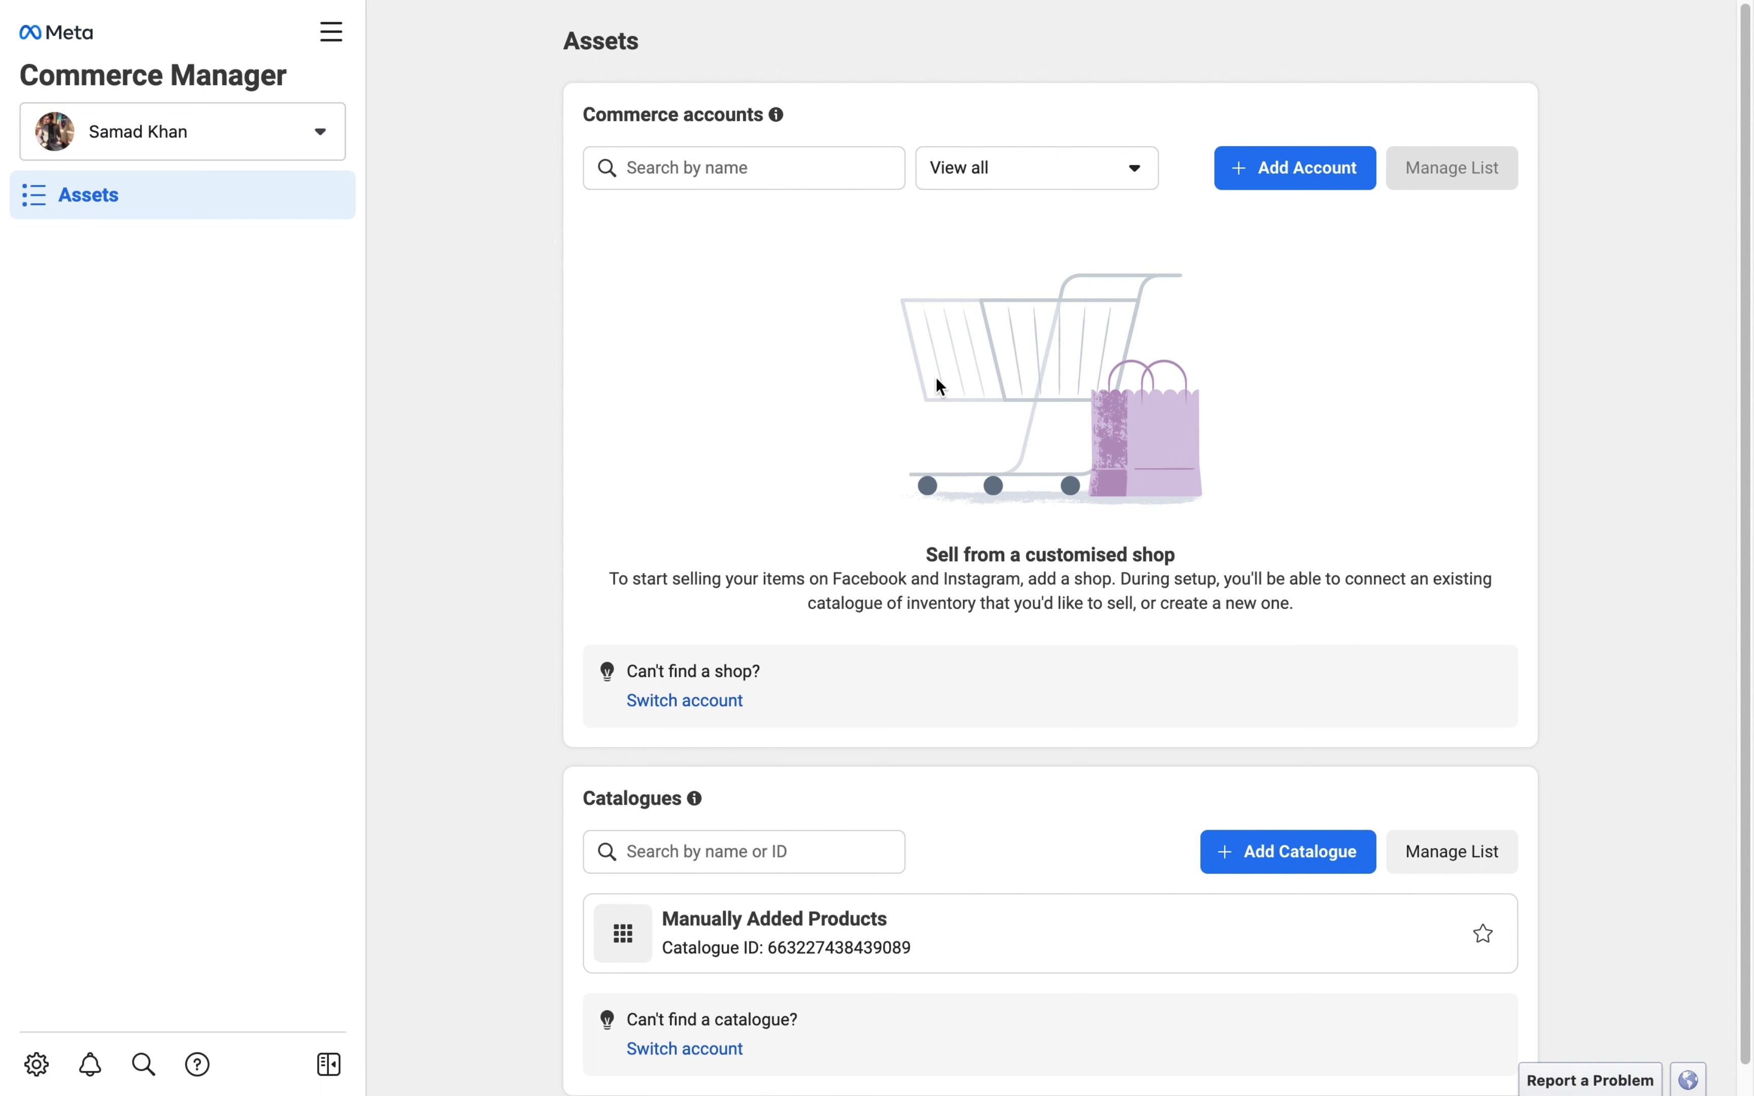
- Add a new account, preview the Facebook shop layout, and continue to the checkout method step
left_click(1302, 190)
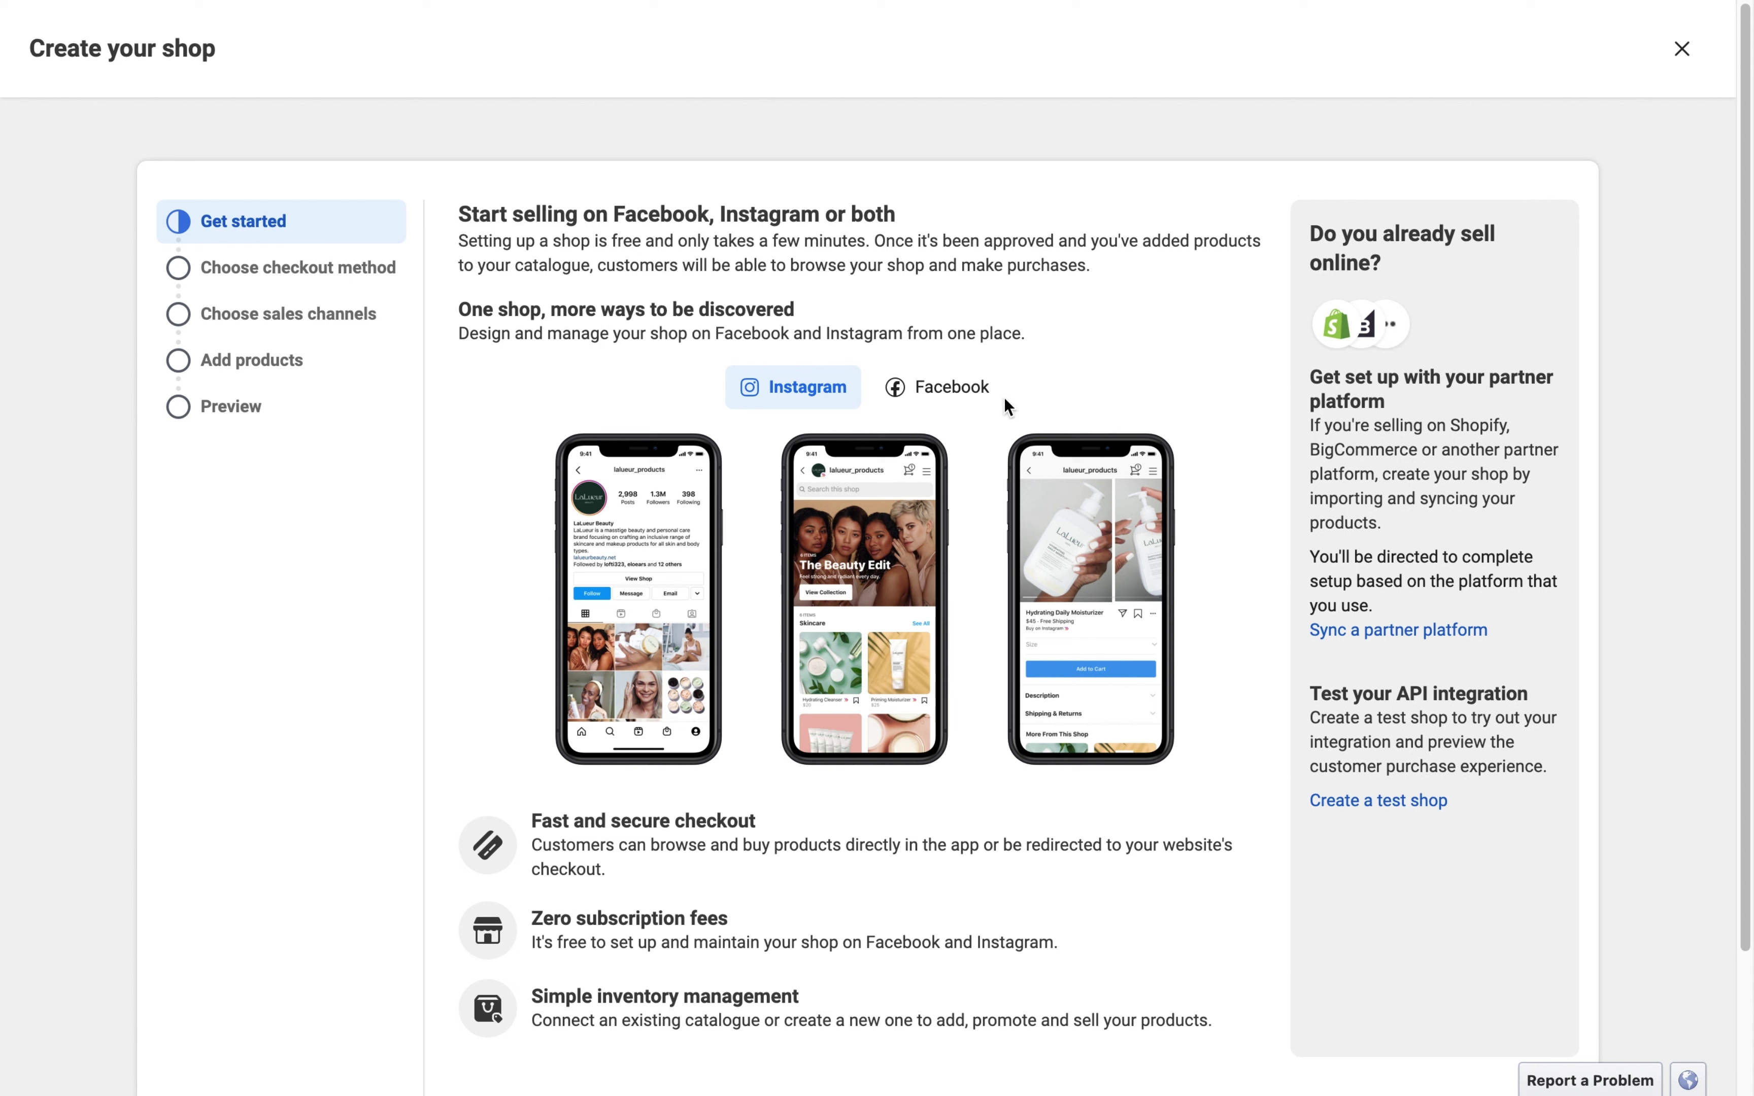
left_click(995, 400)
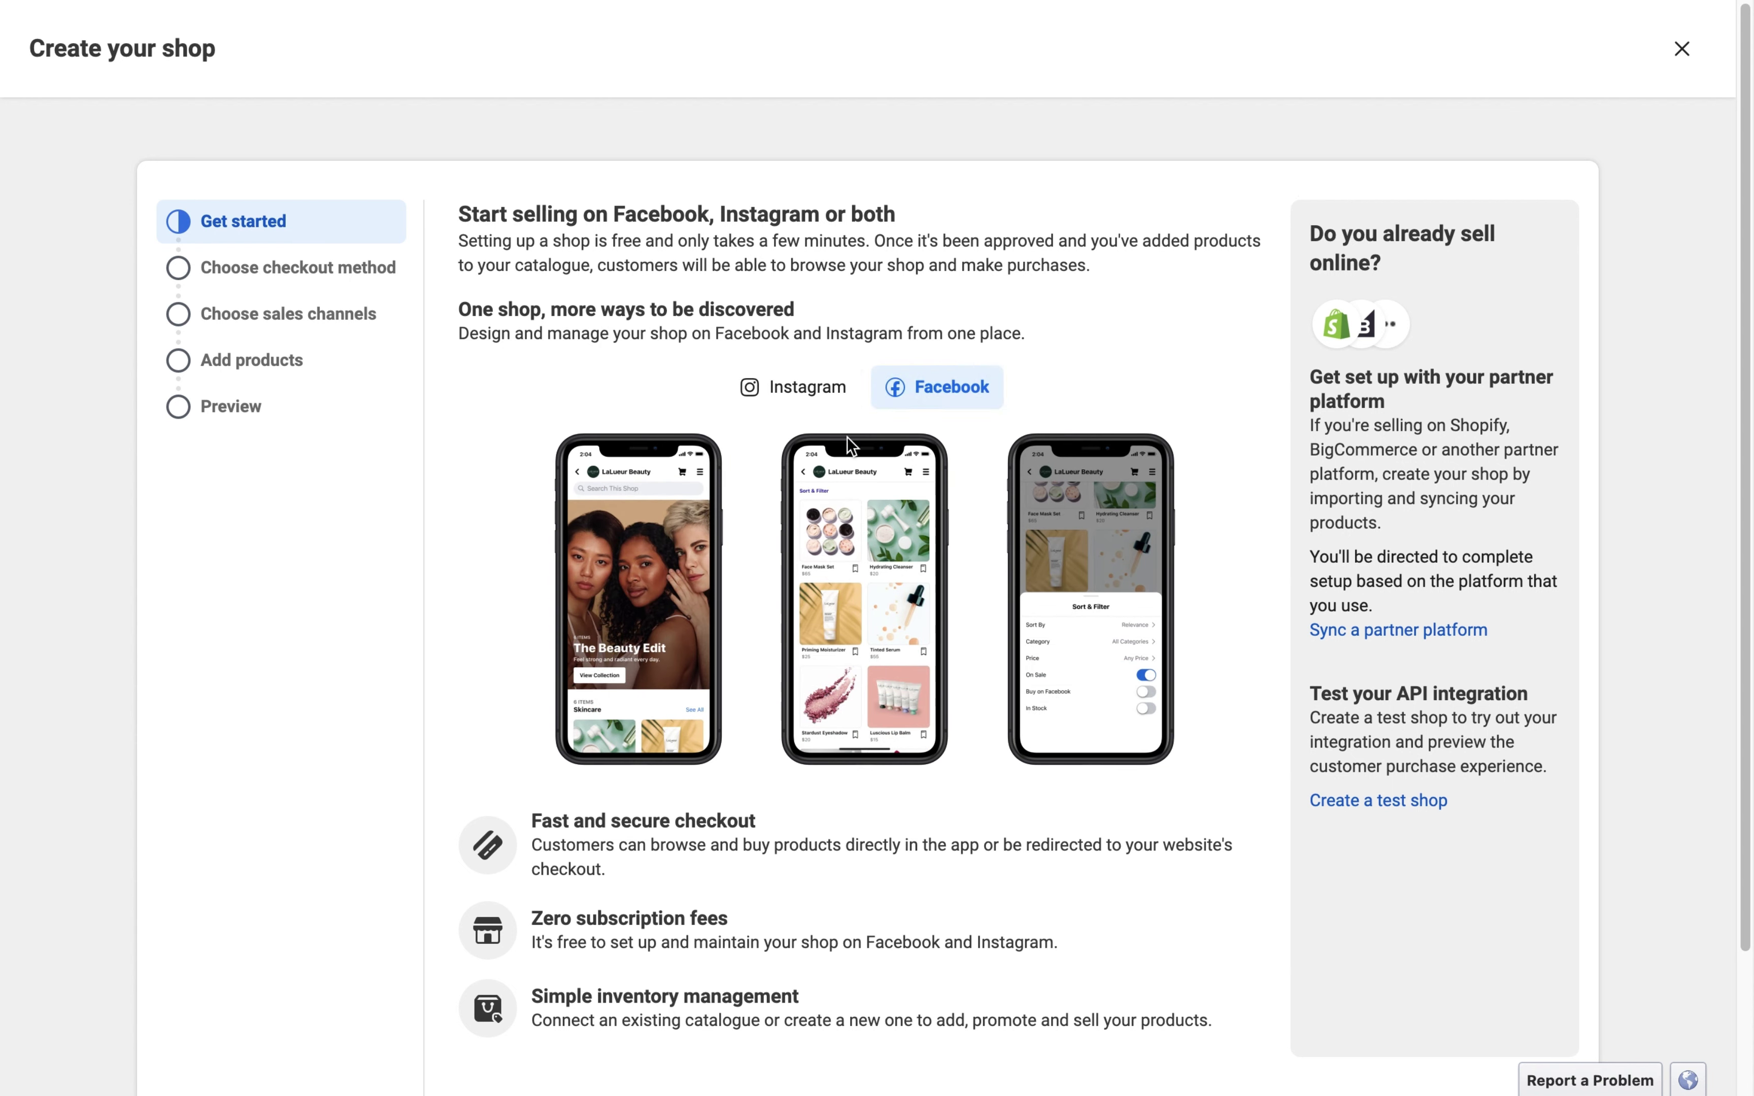
scroll(1014, 657, "down", 2)
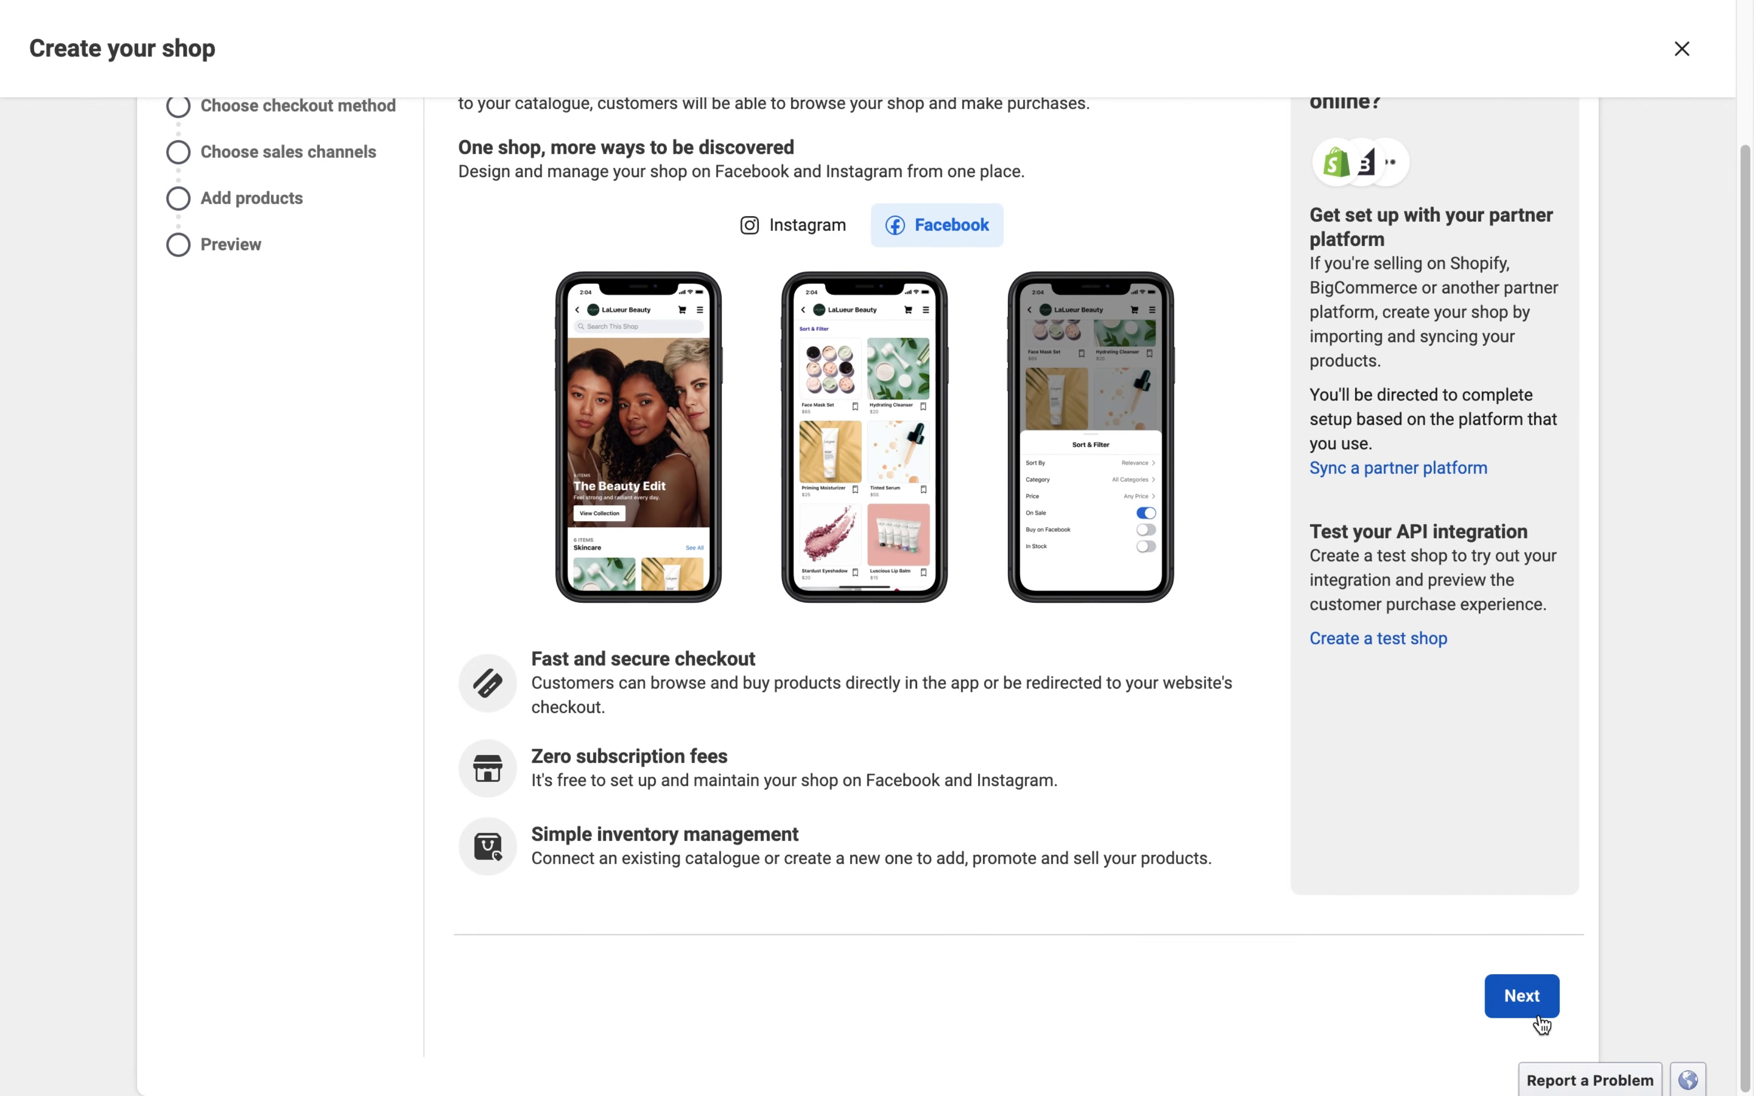
left_click(1537, 1015)
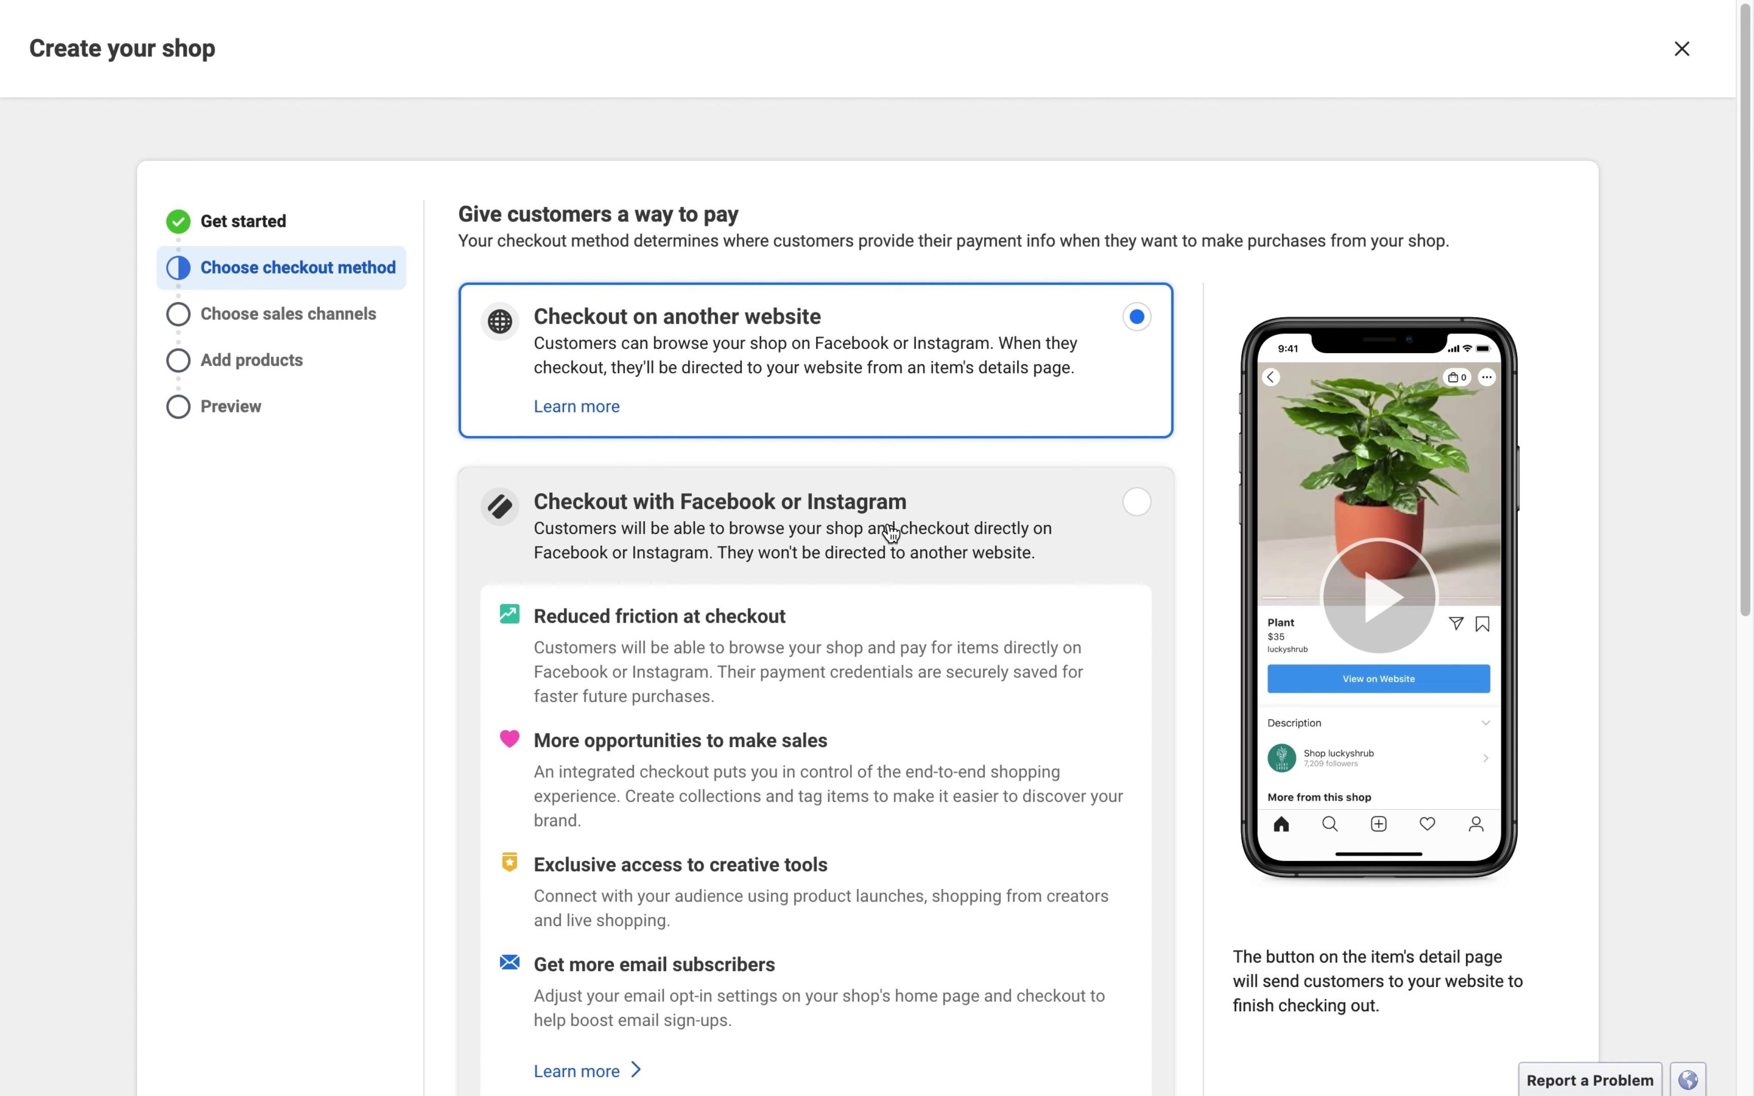
- Choose Checkout with messaging as the checkout method, with Shop Pay unticked
left_click(890, 534)
scroll(891, 523, "down", 10)
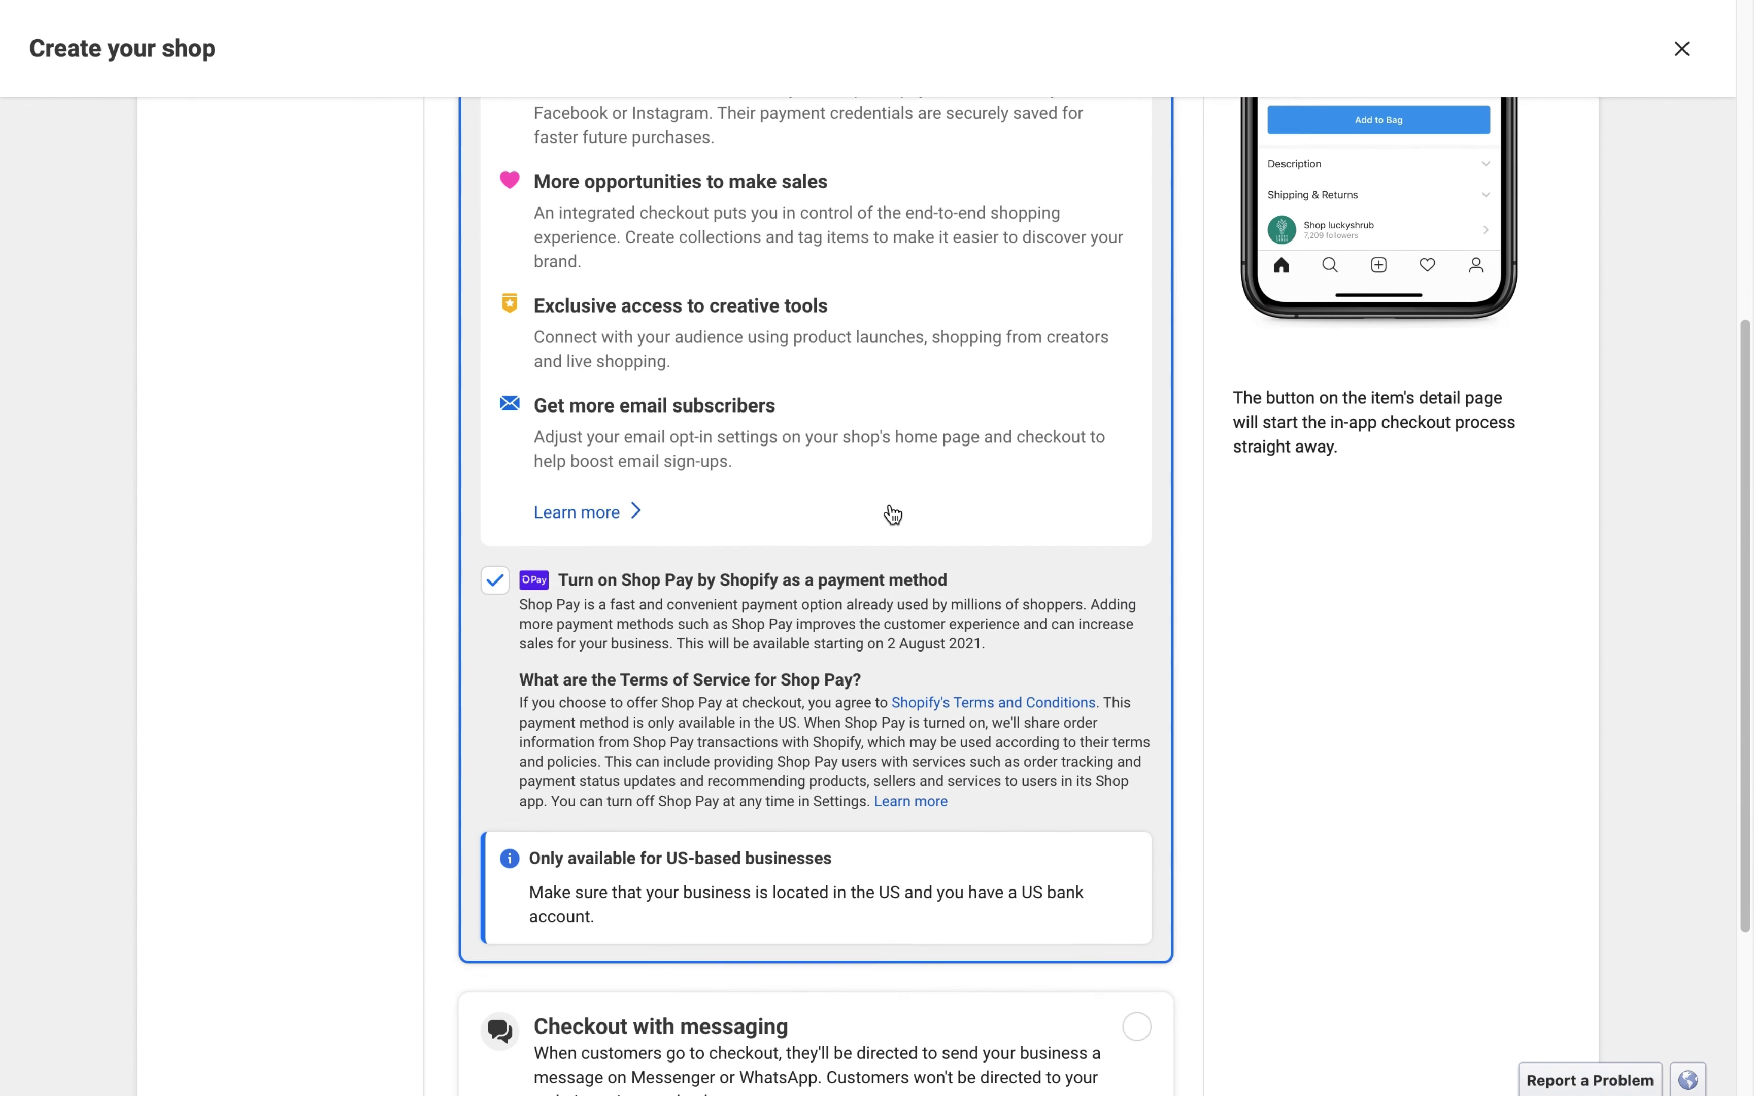
left_click(496, 296)
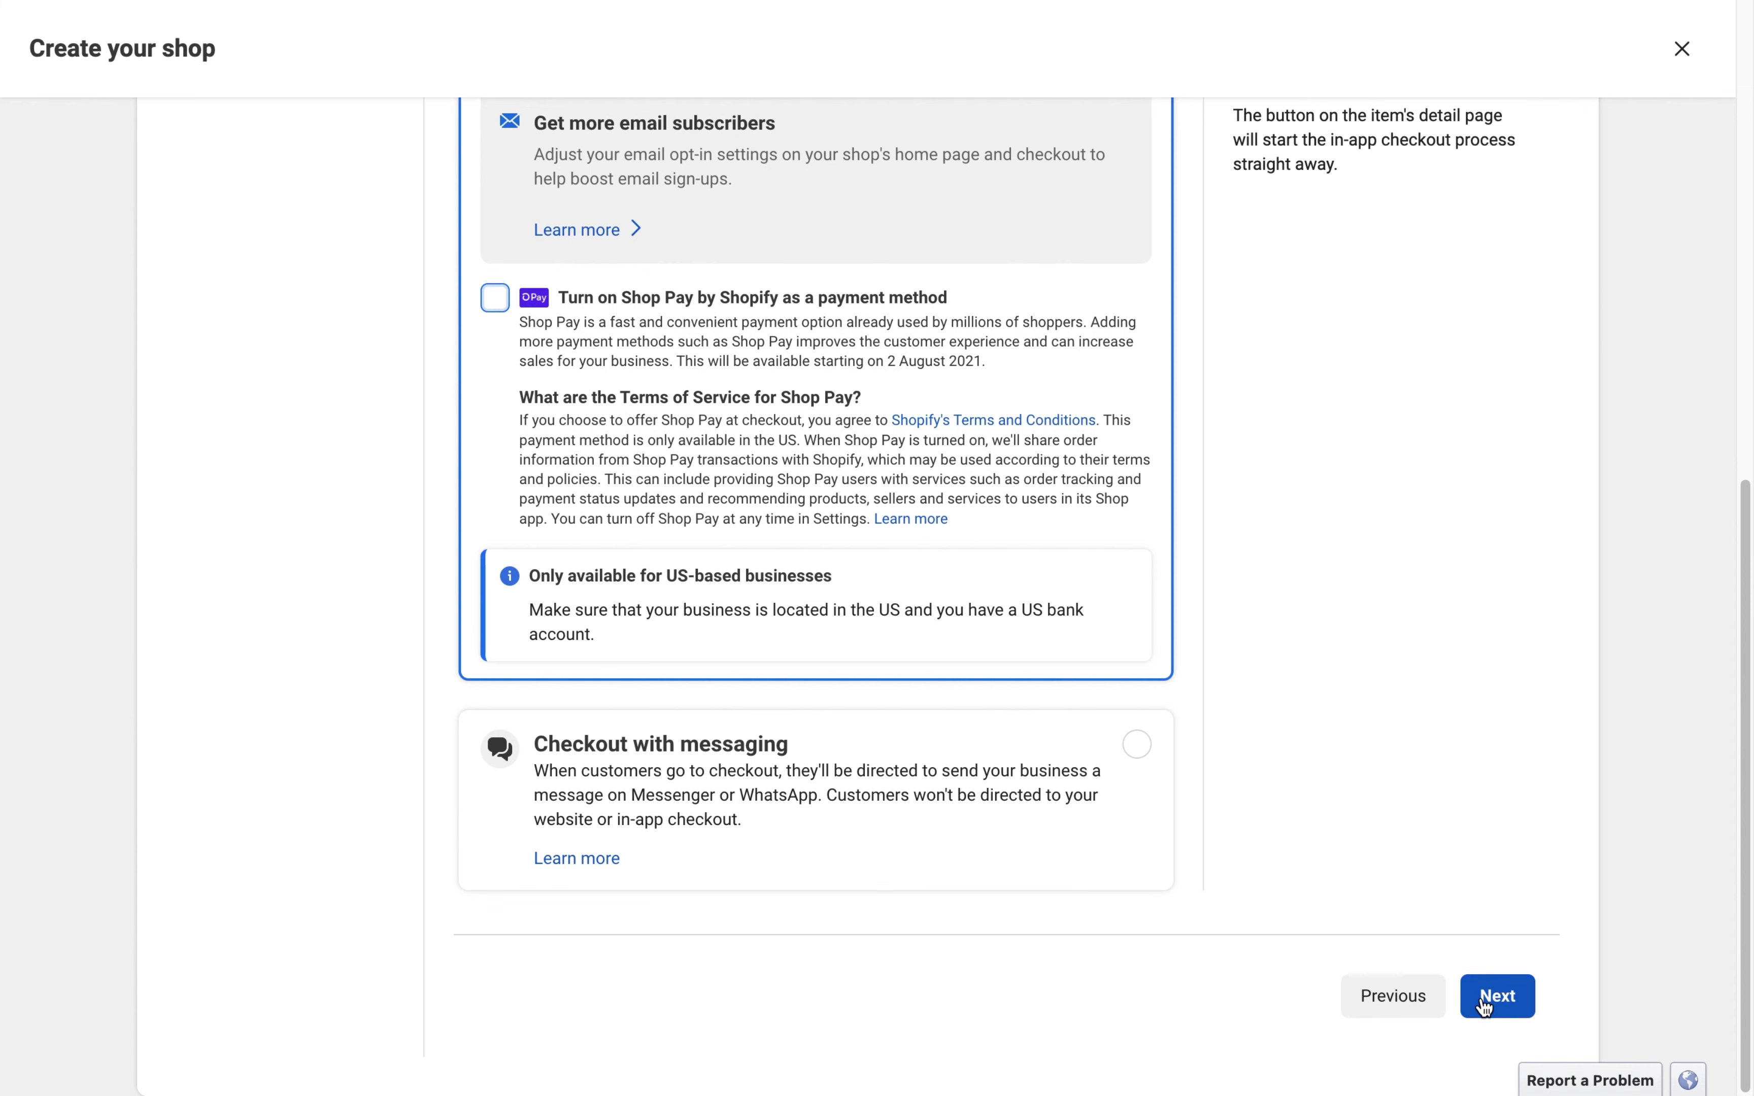
left_click(1136, 749)
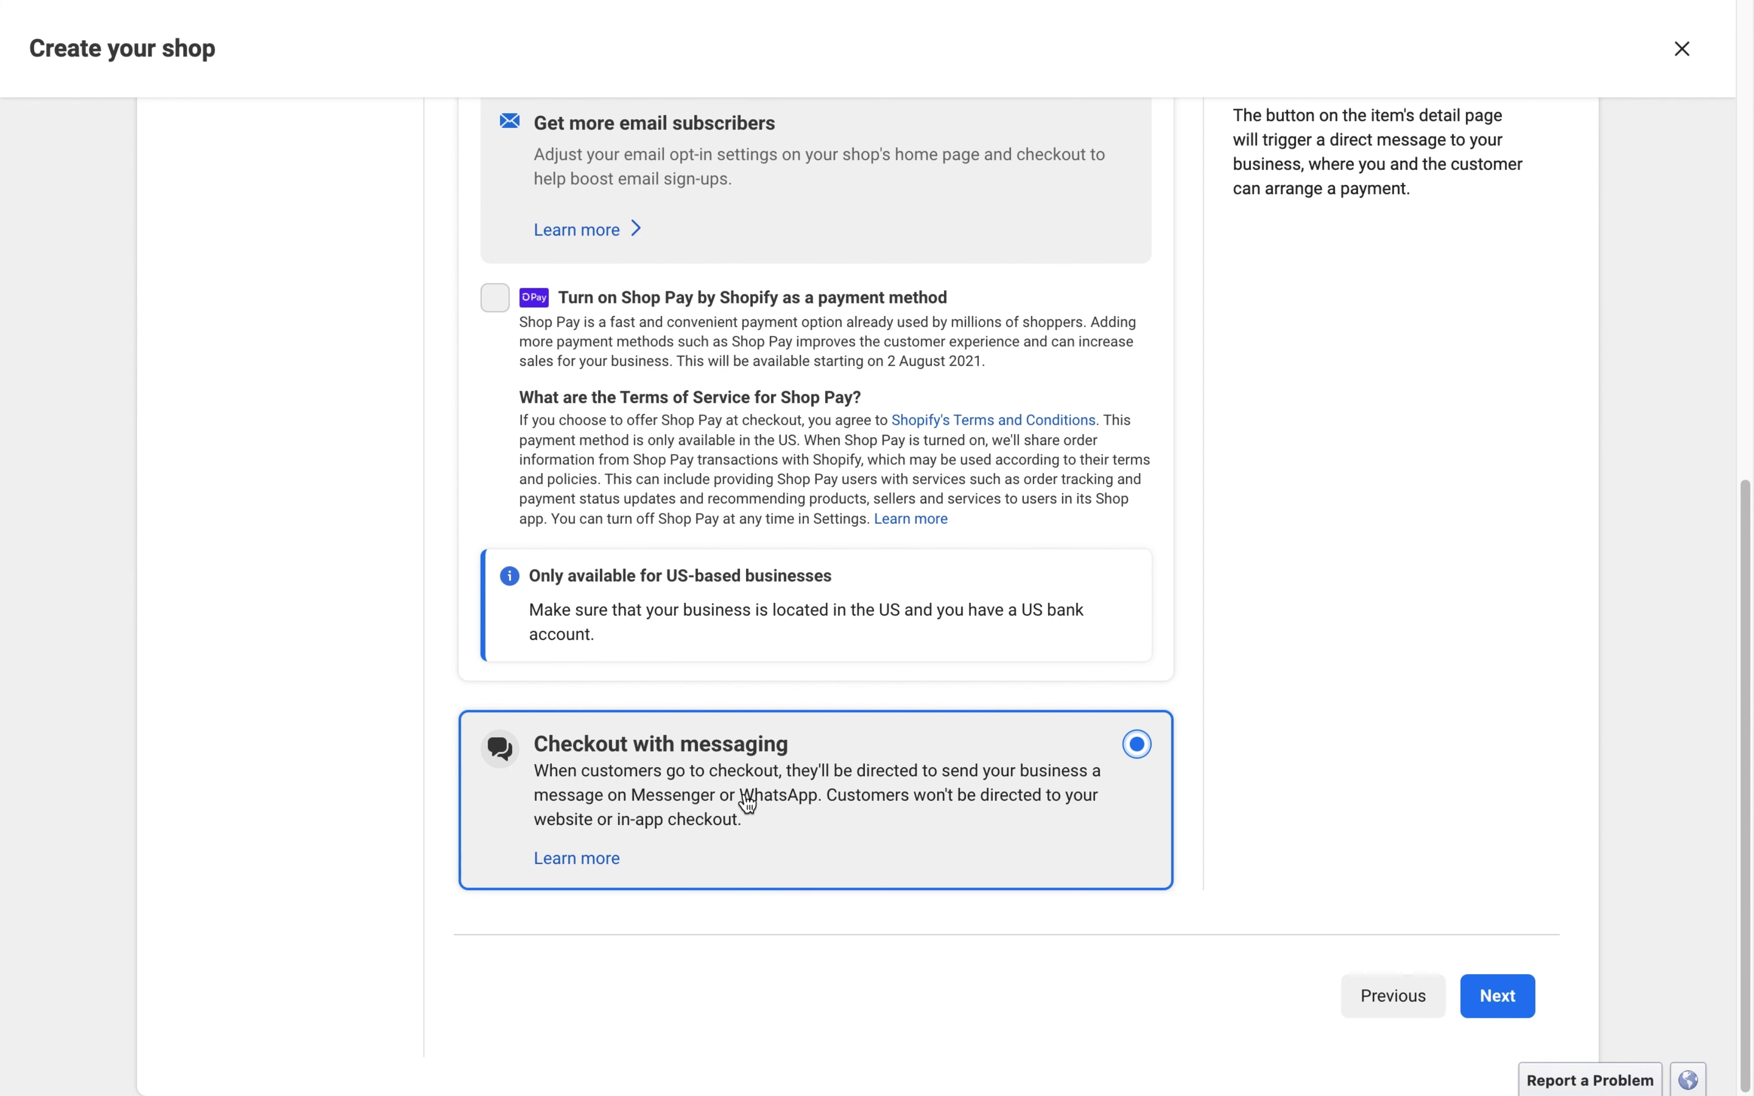
- Show all sales-channel accounts and try the Zainstore and Instagram accounts, which can't be selected
left_click(1519, 1003)
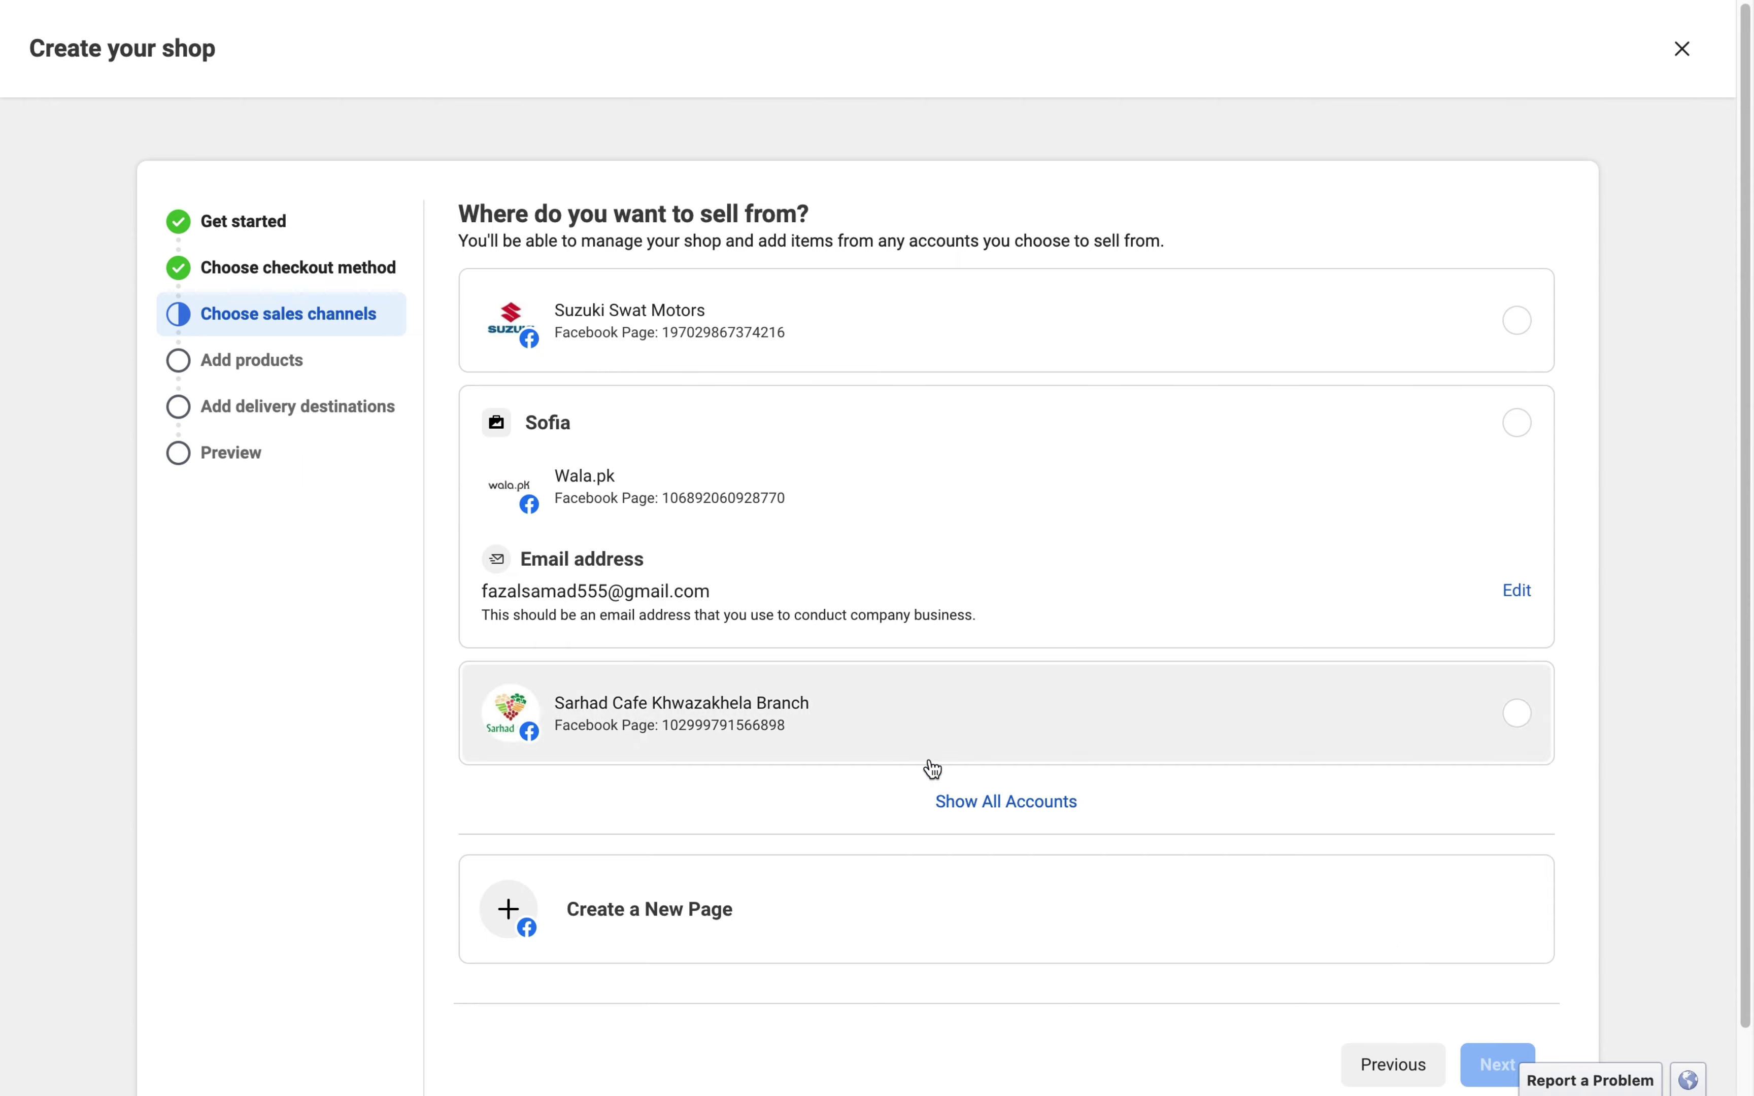
left_click(972, 812)
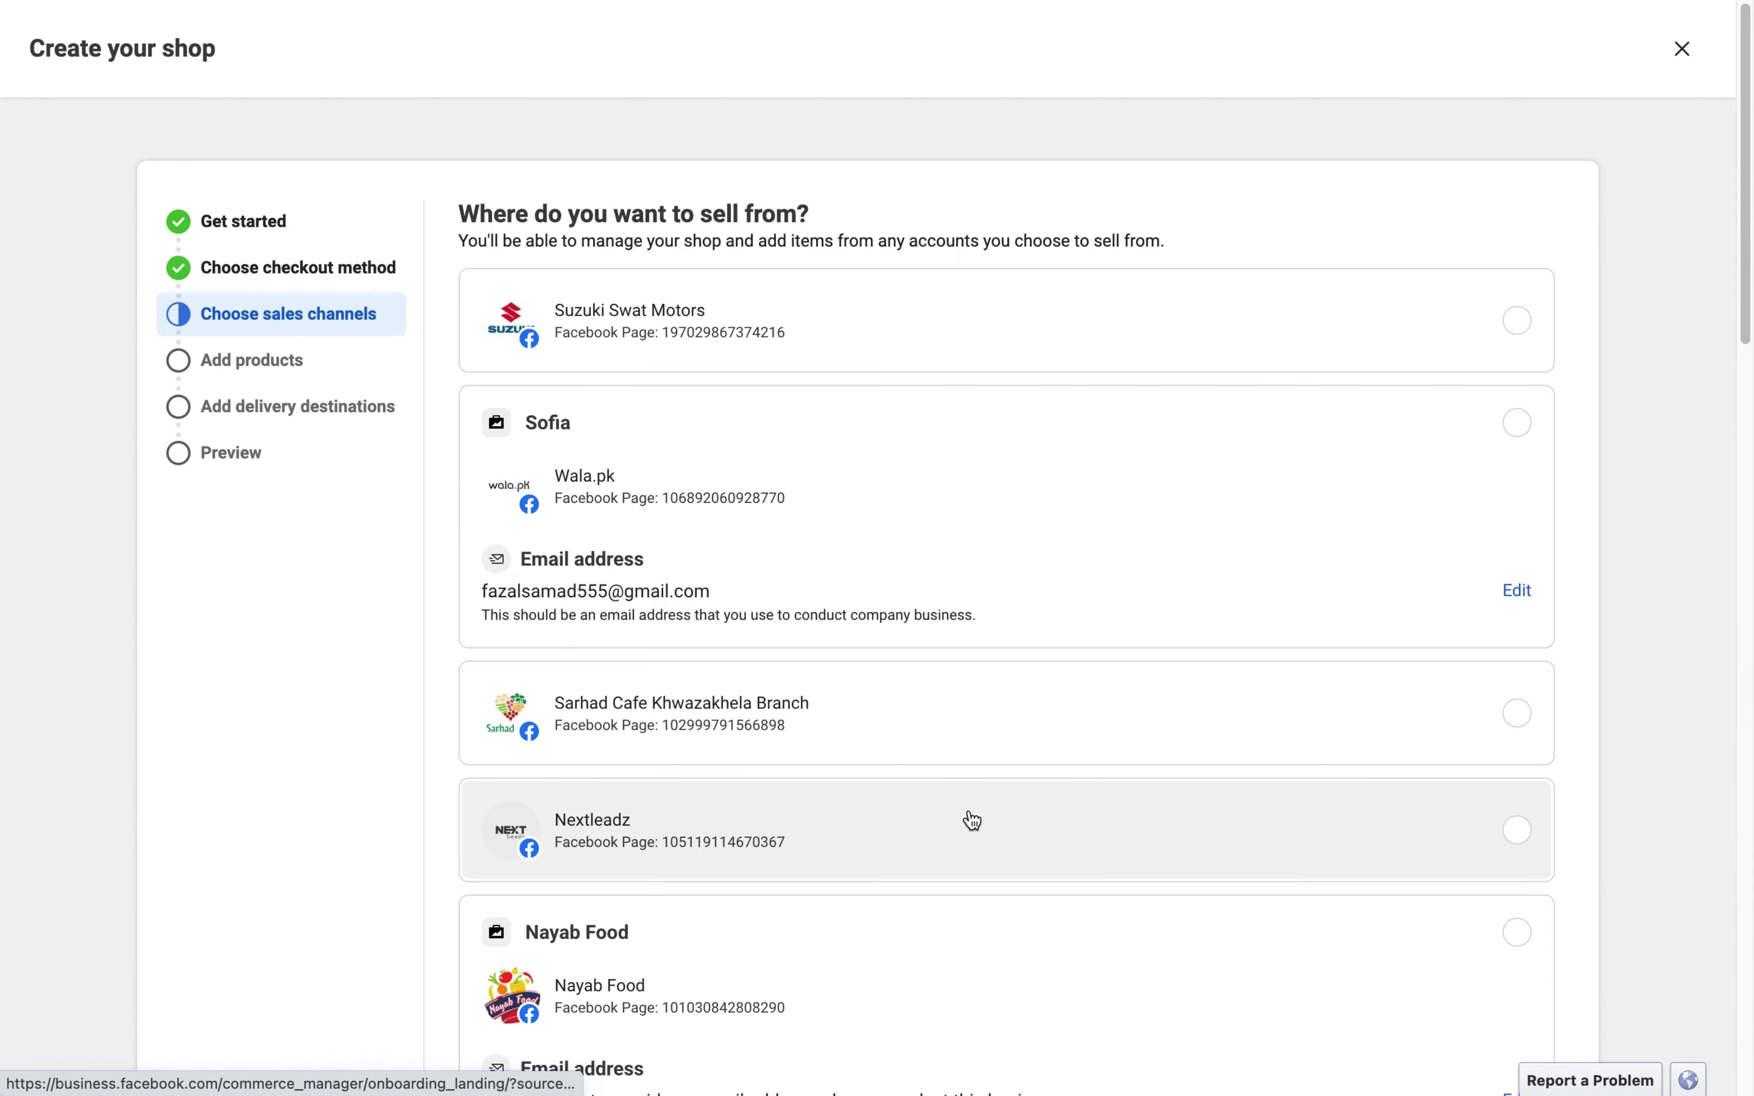
scroll(972, 816, "down", 13)
scroll(969, 730, "down", 3)
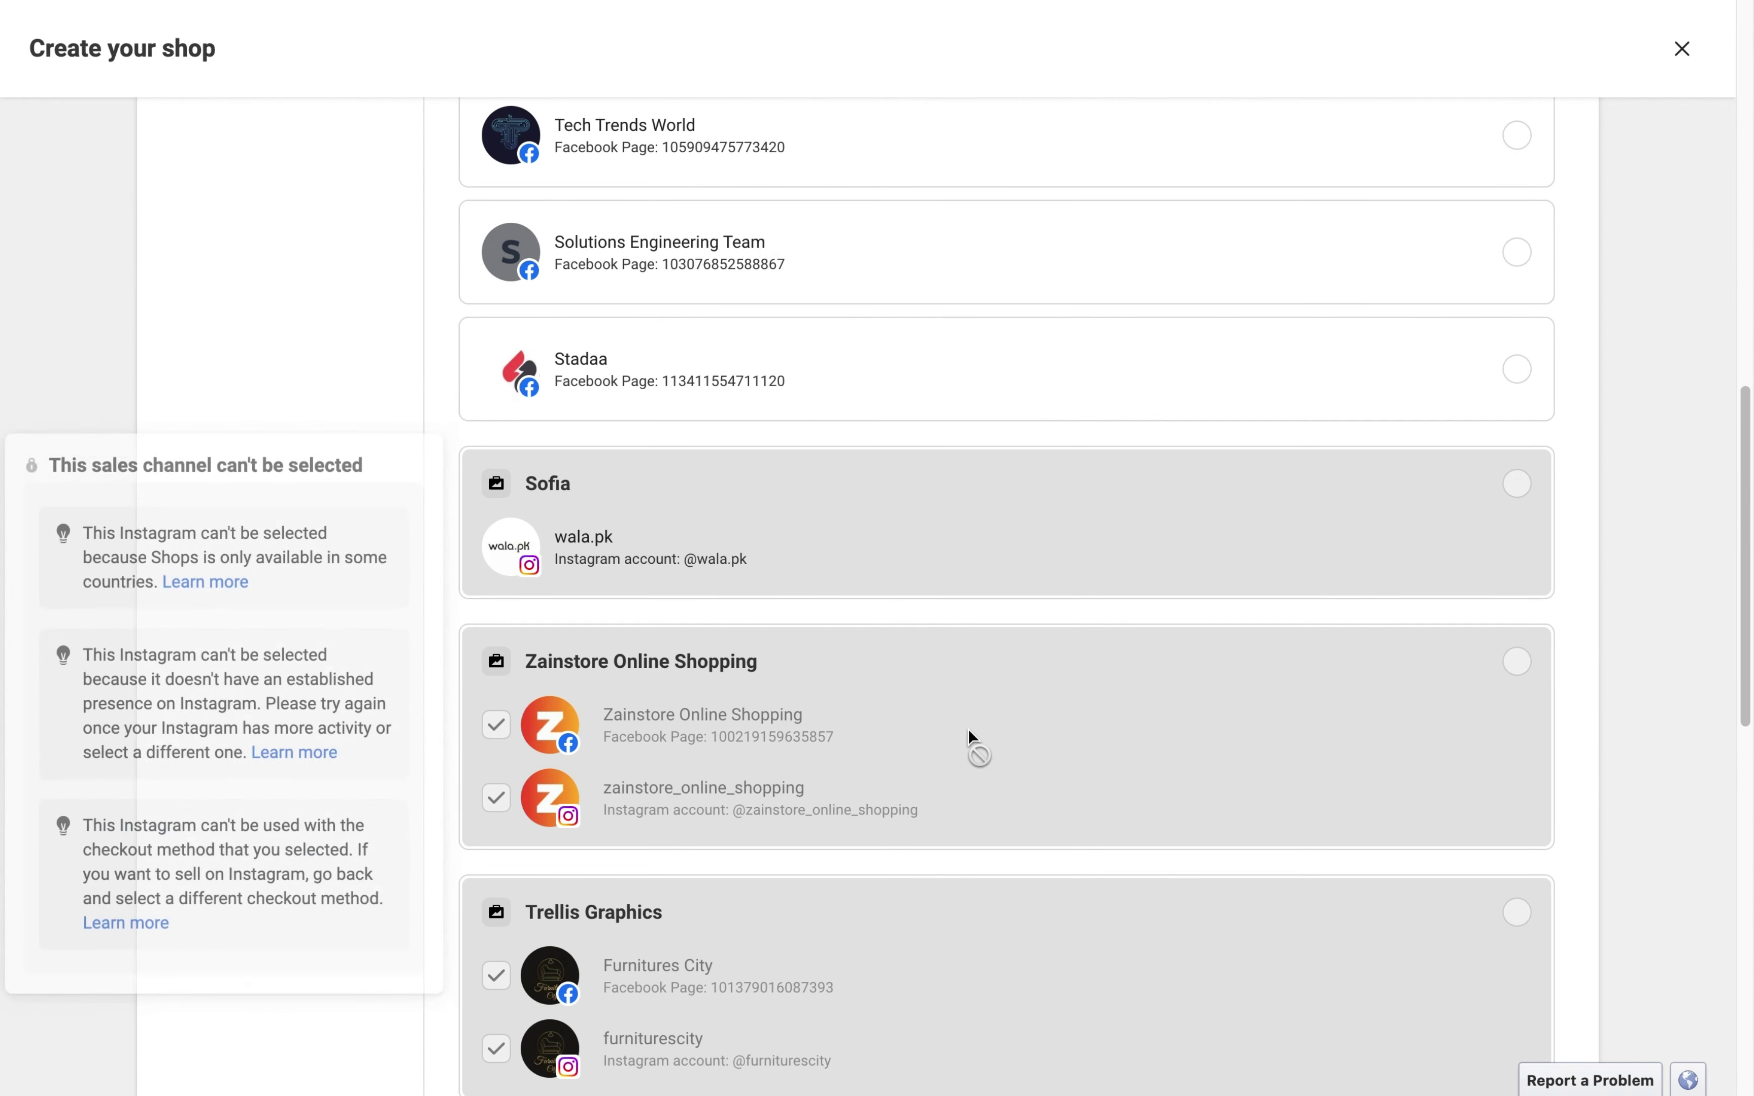
mouse_move(497, 727)
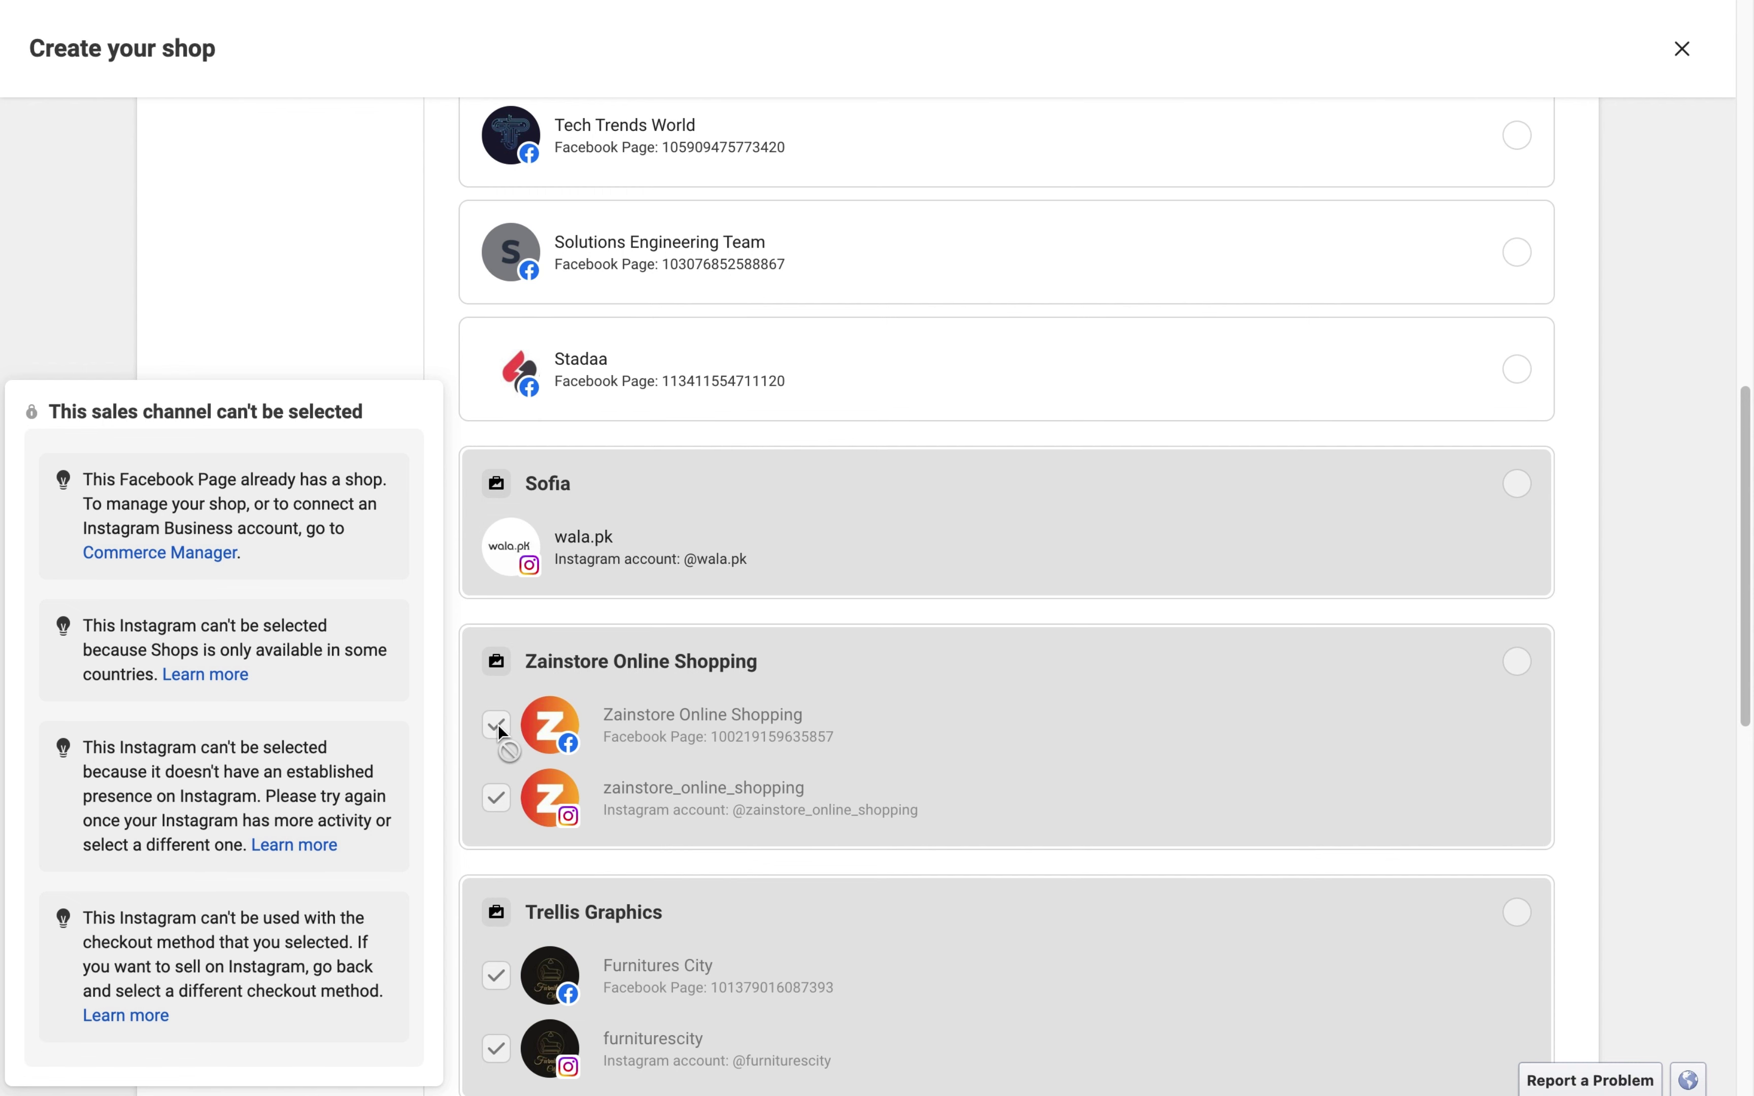
left_click(1517, 663)
left_click(1518, 663)
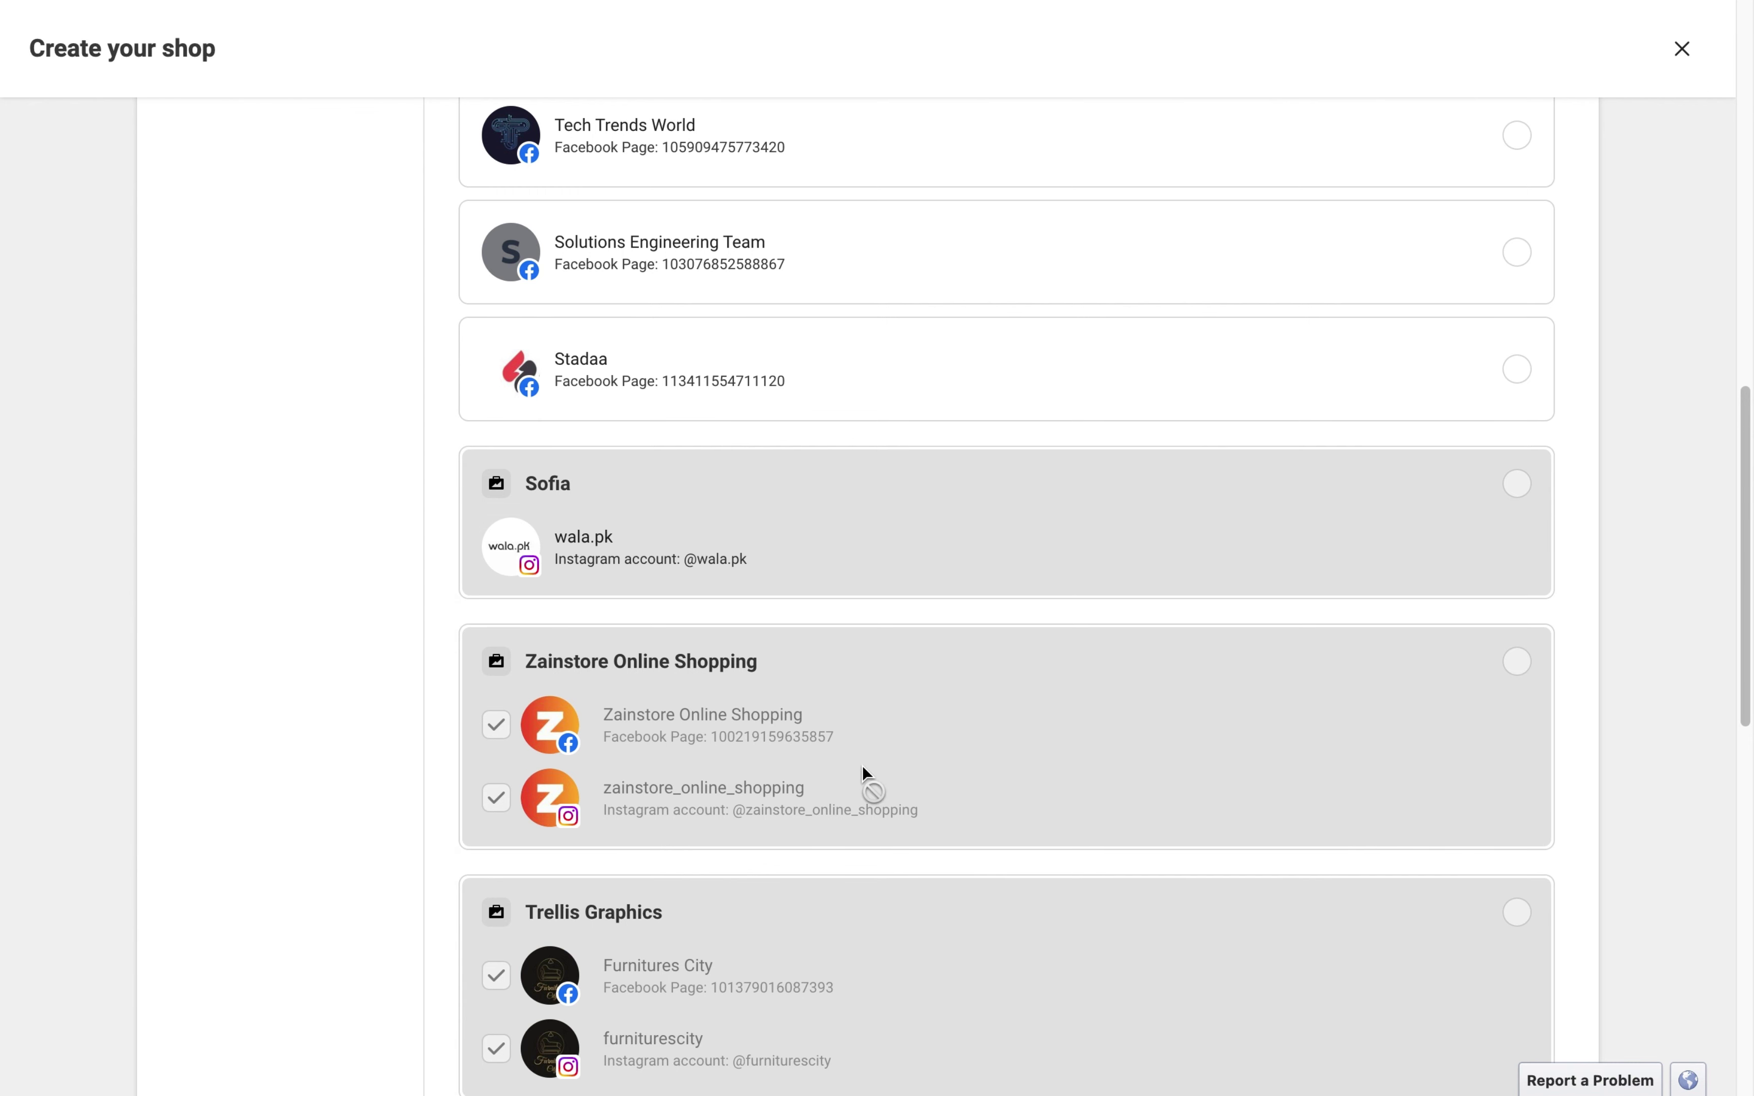
left_click(500, 797)
left_click(811, 536)
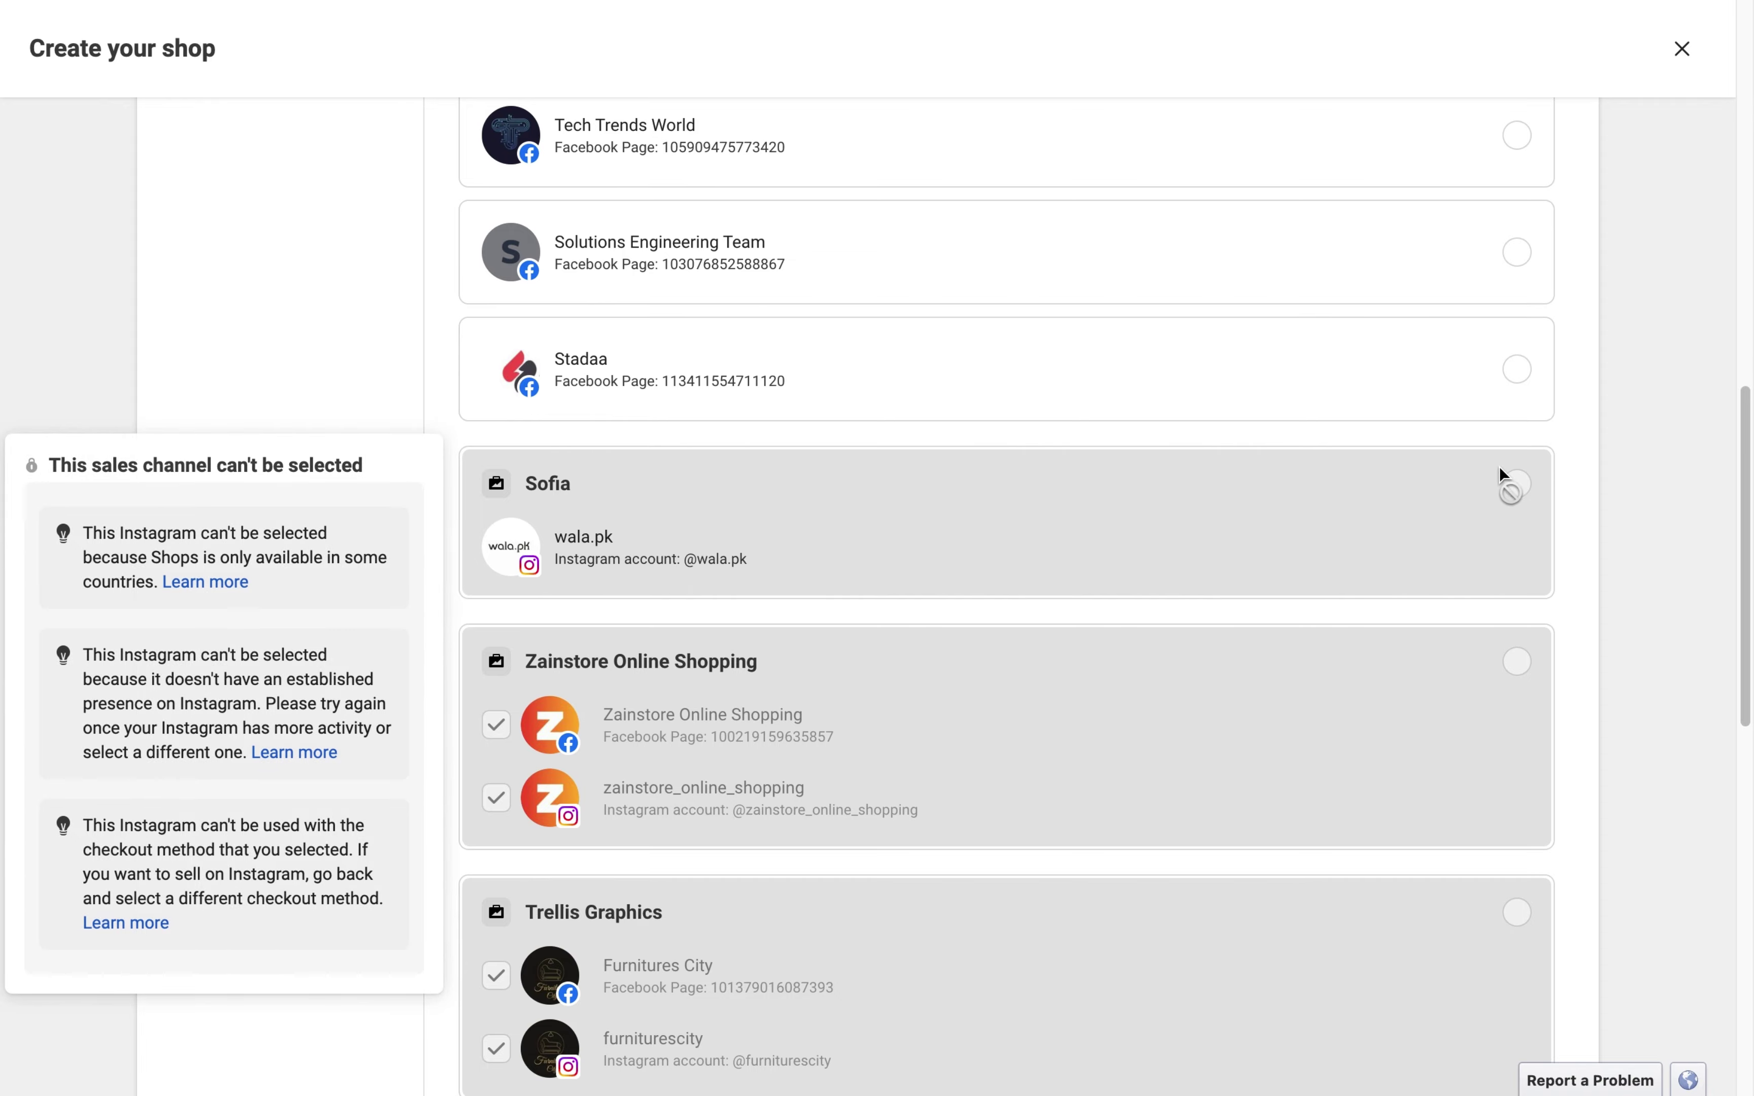
- Select the Wala.pk Facebook Page as the sales channel and continue to Add products
scroll(1517, 481, "up", 12)
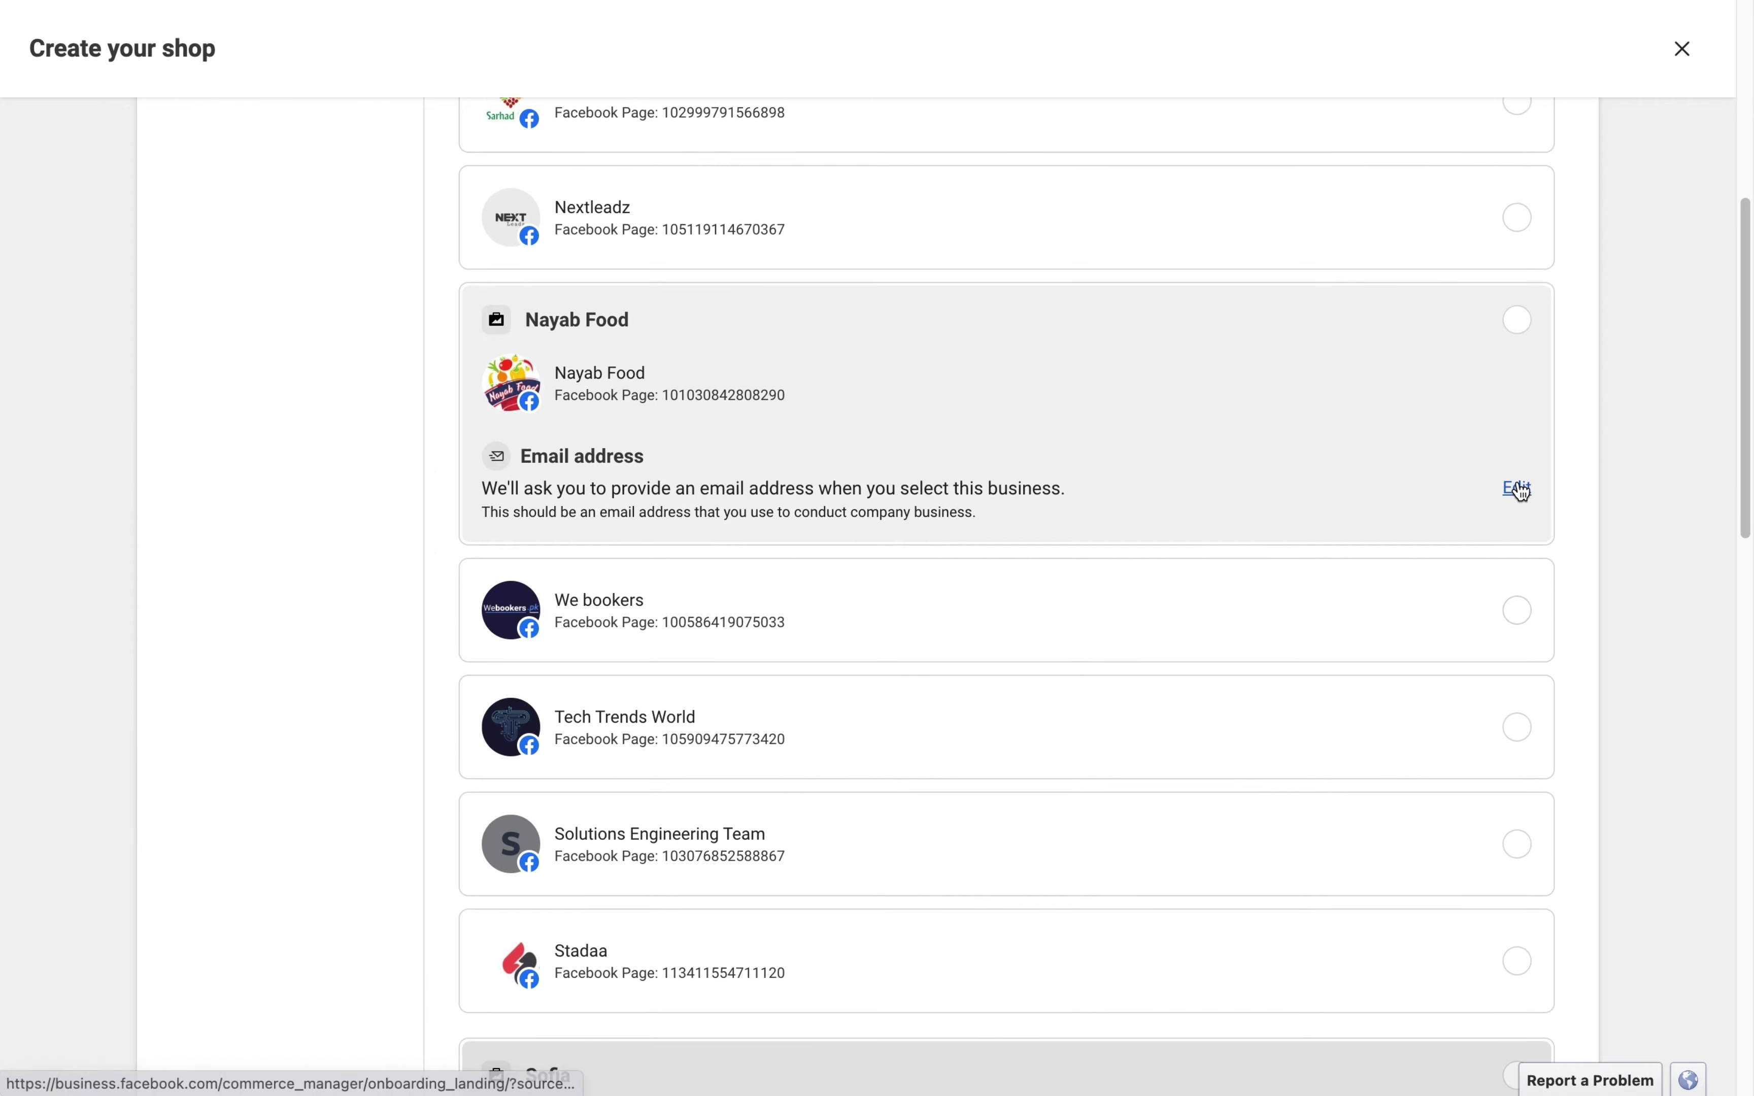
scroll(1517, 484, "up", 3)
scroll(1517, 484, "down", 13)
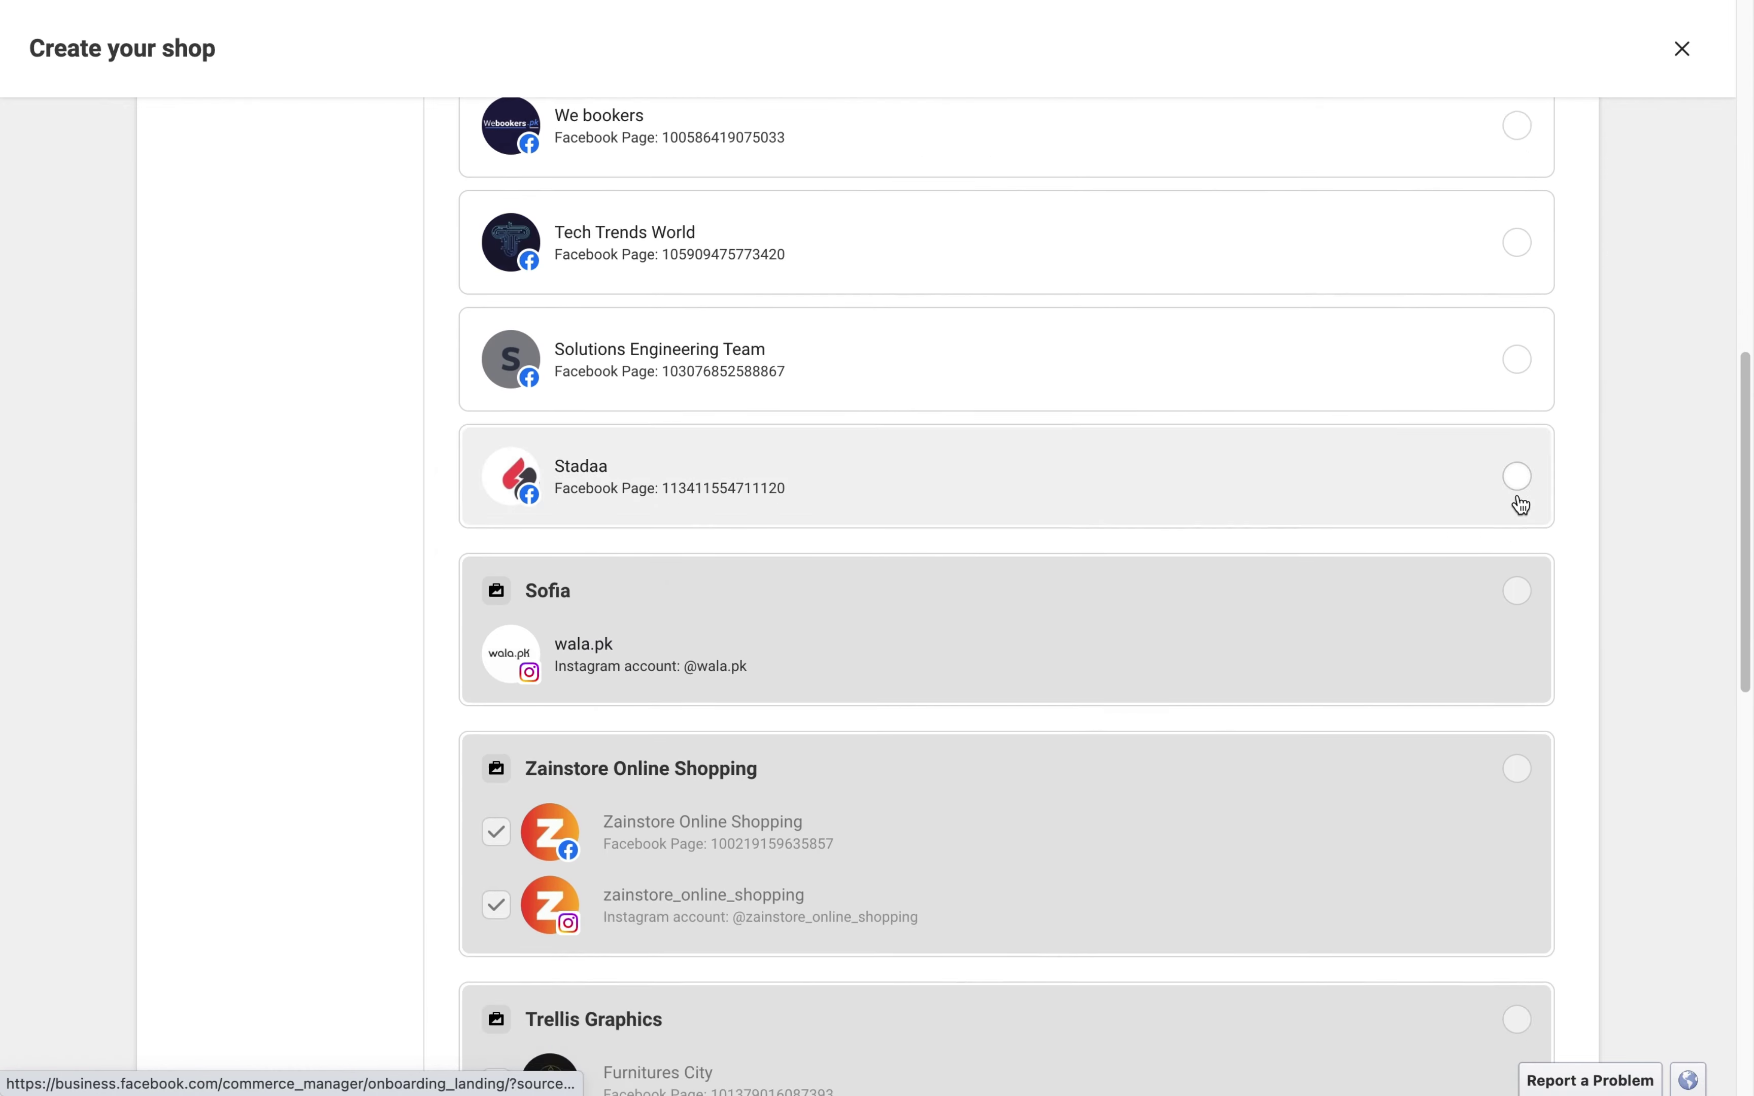
scroll(1518, 484, "up", 12)
scroll(1521, 506, "up", 3)
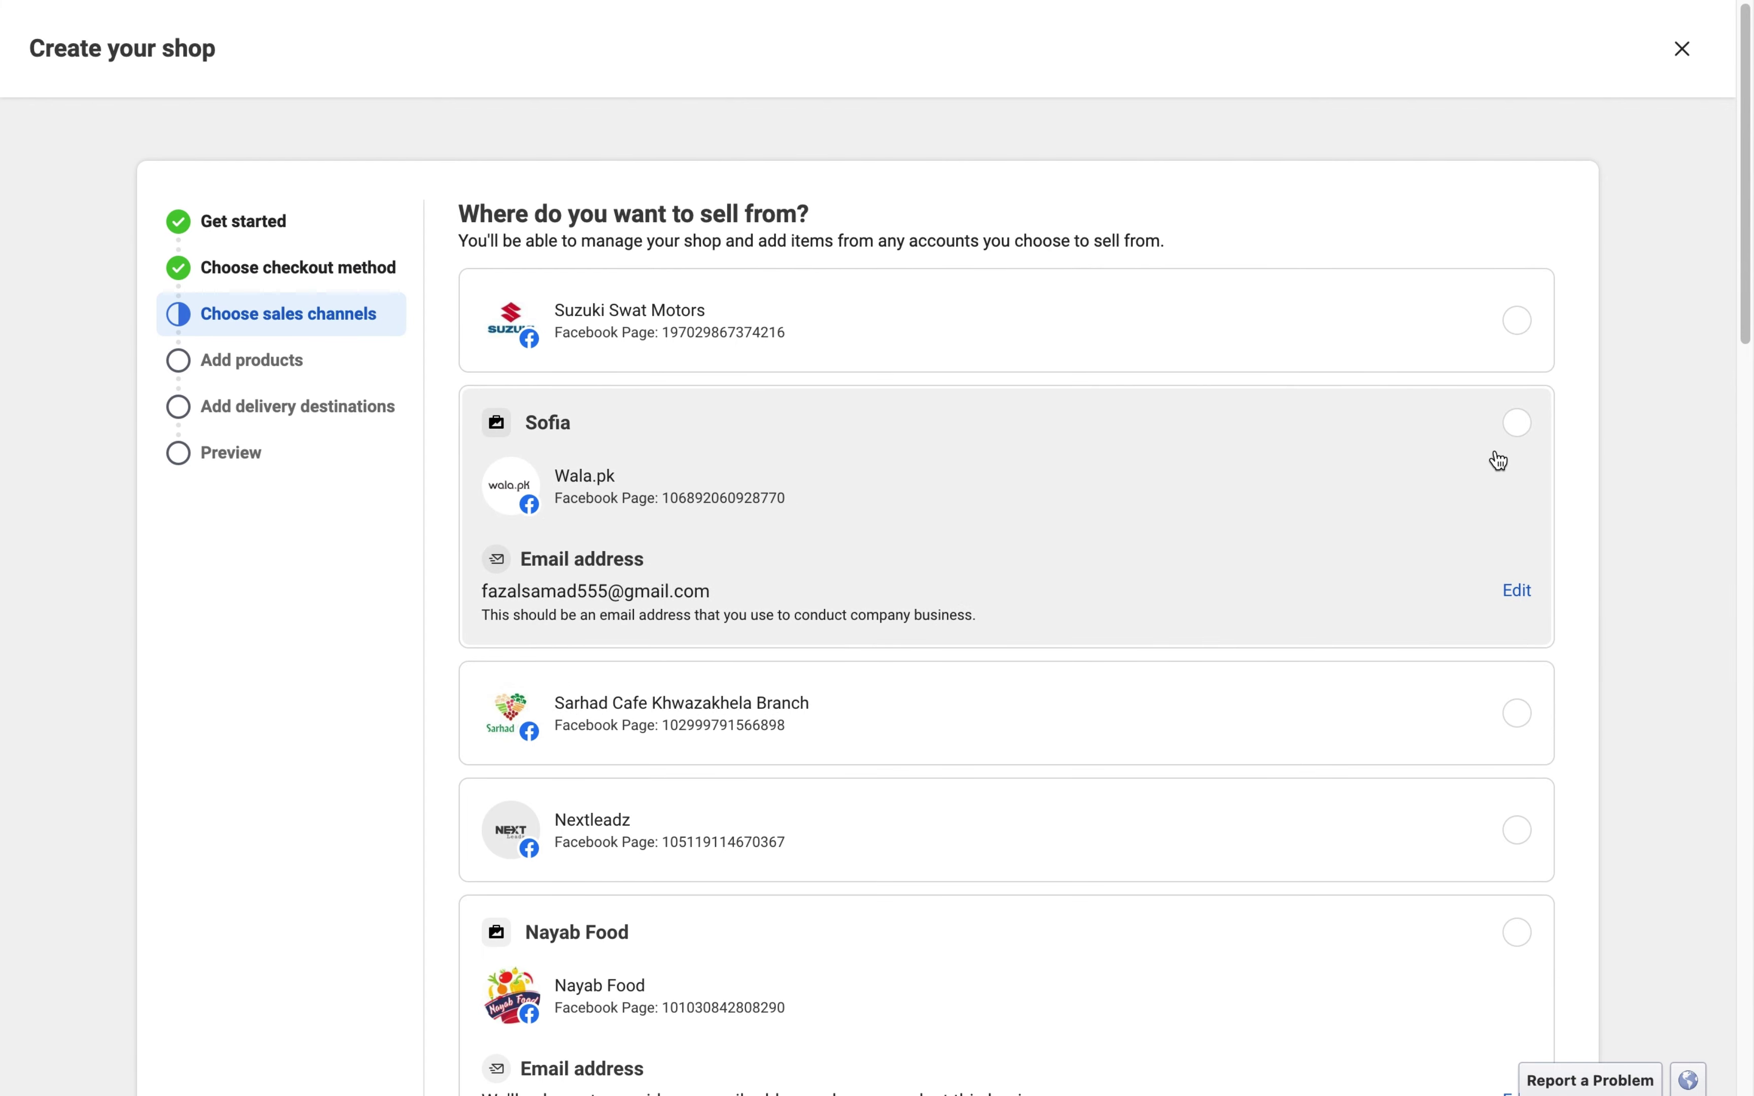
left_click(1519, 428)
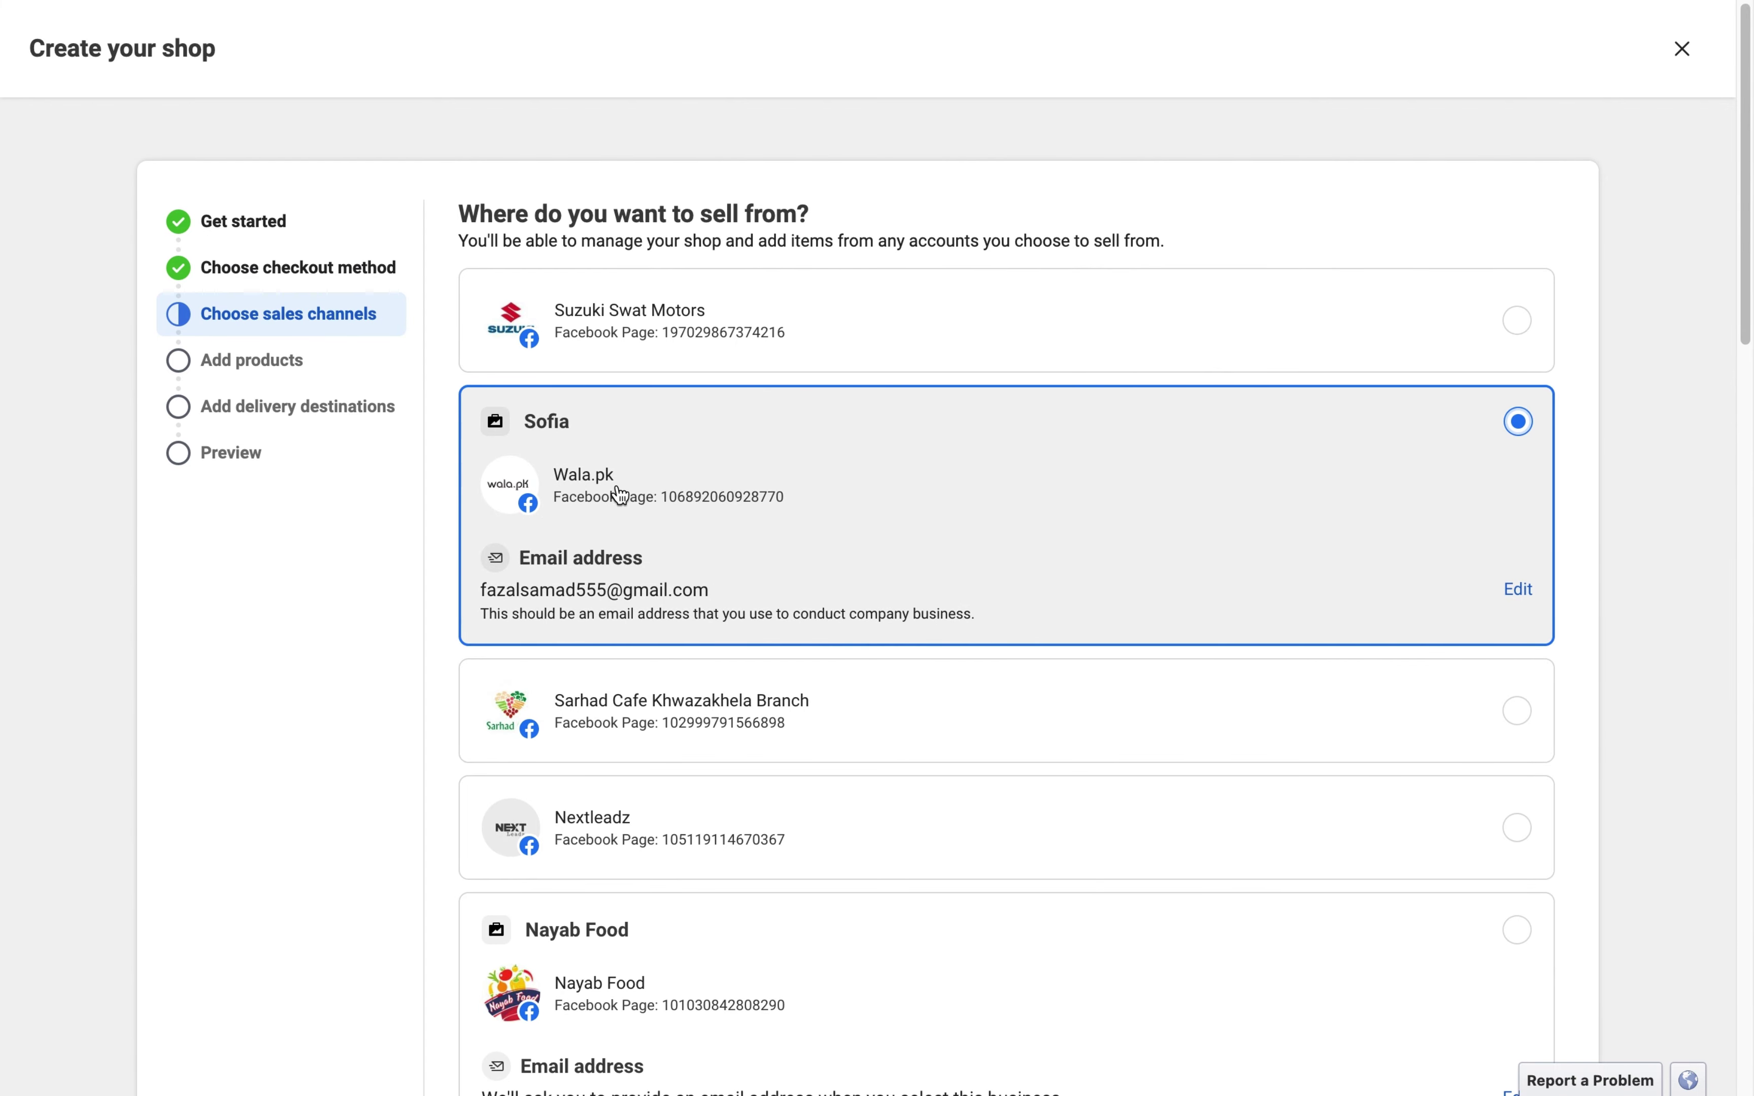
scroll(1155, 540, "down", 15)
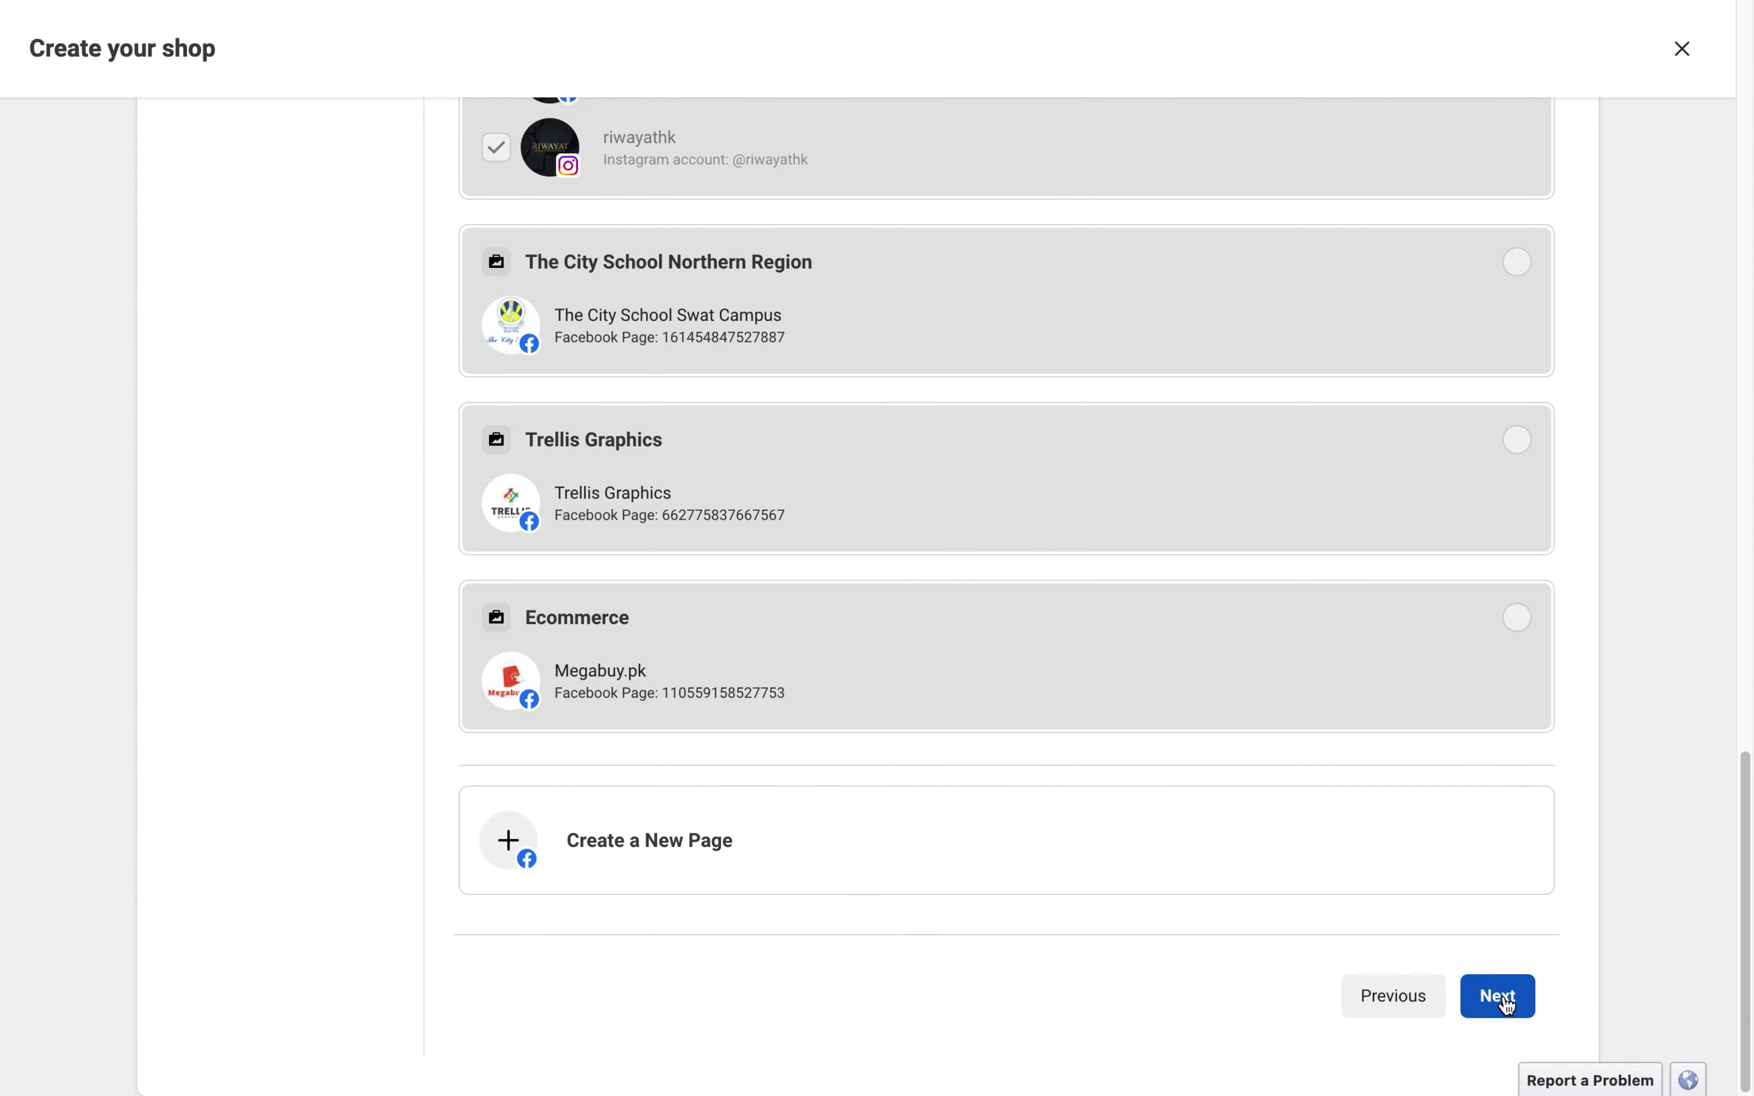
left_click(1502, 998)
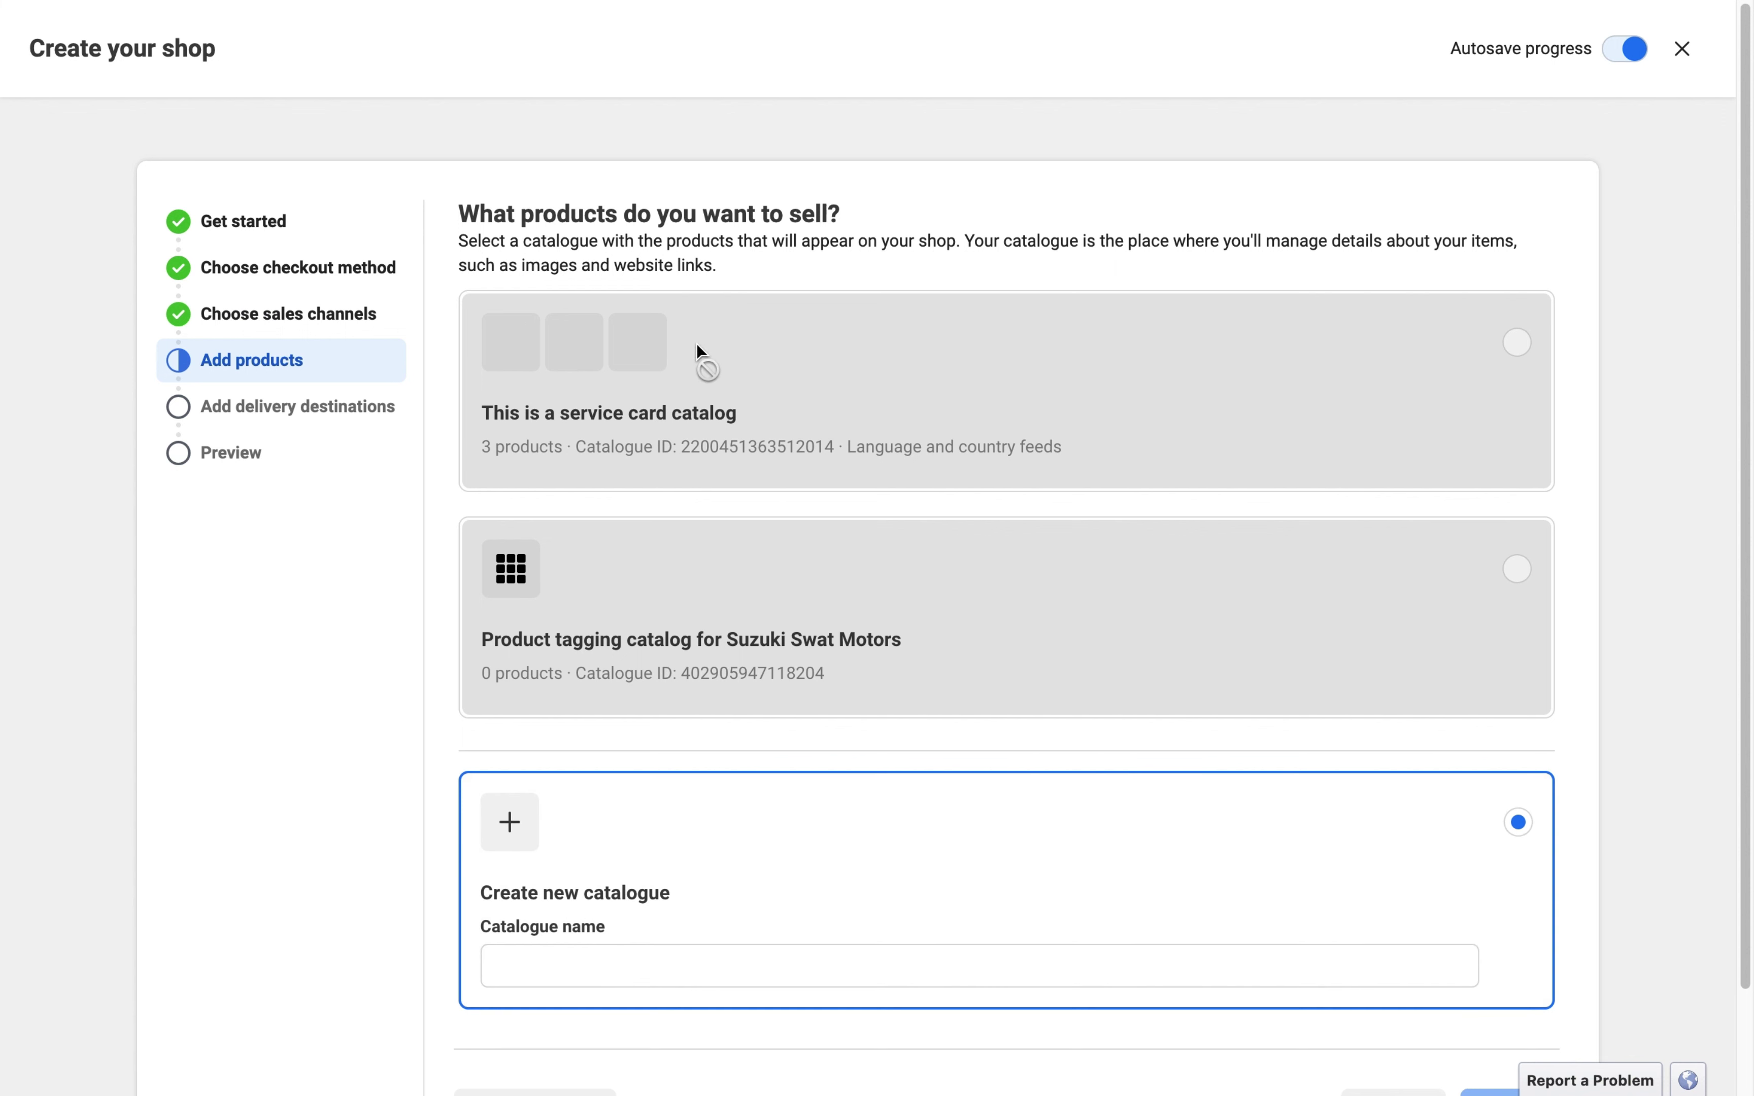
- Create a new catalogue named 'Skin care Products' and continue to delivery destinations
left_click(665, 607)
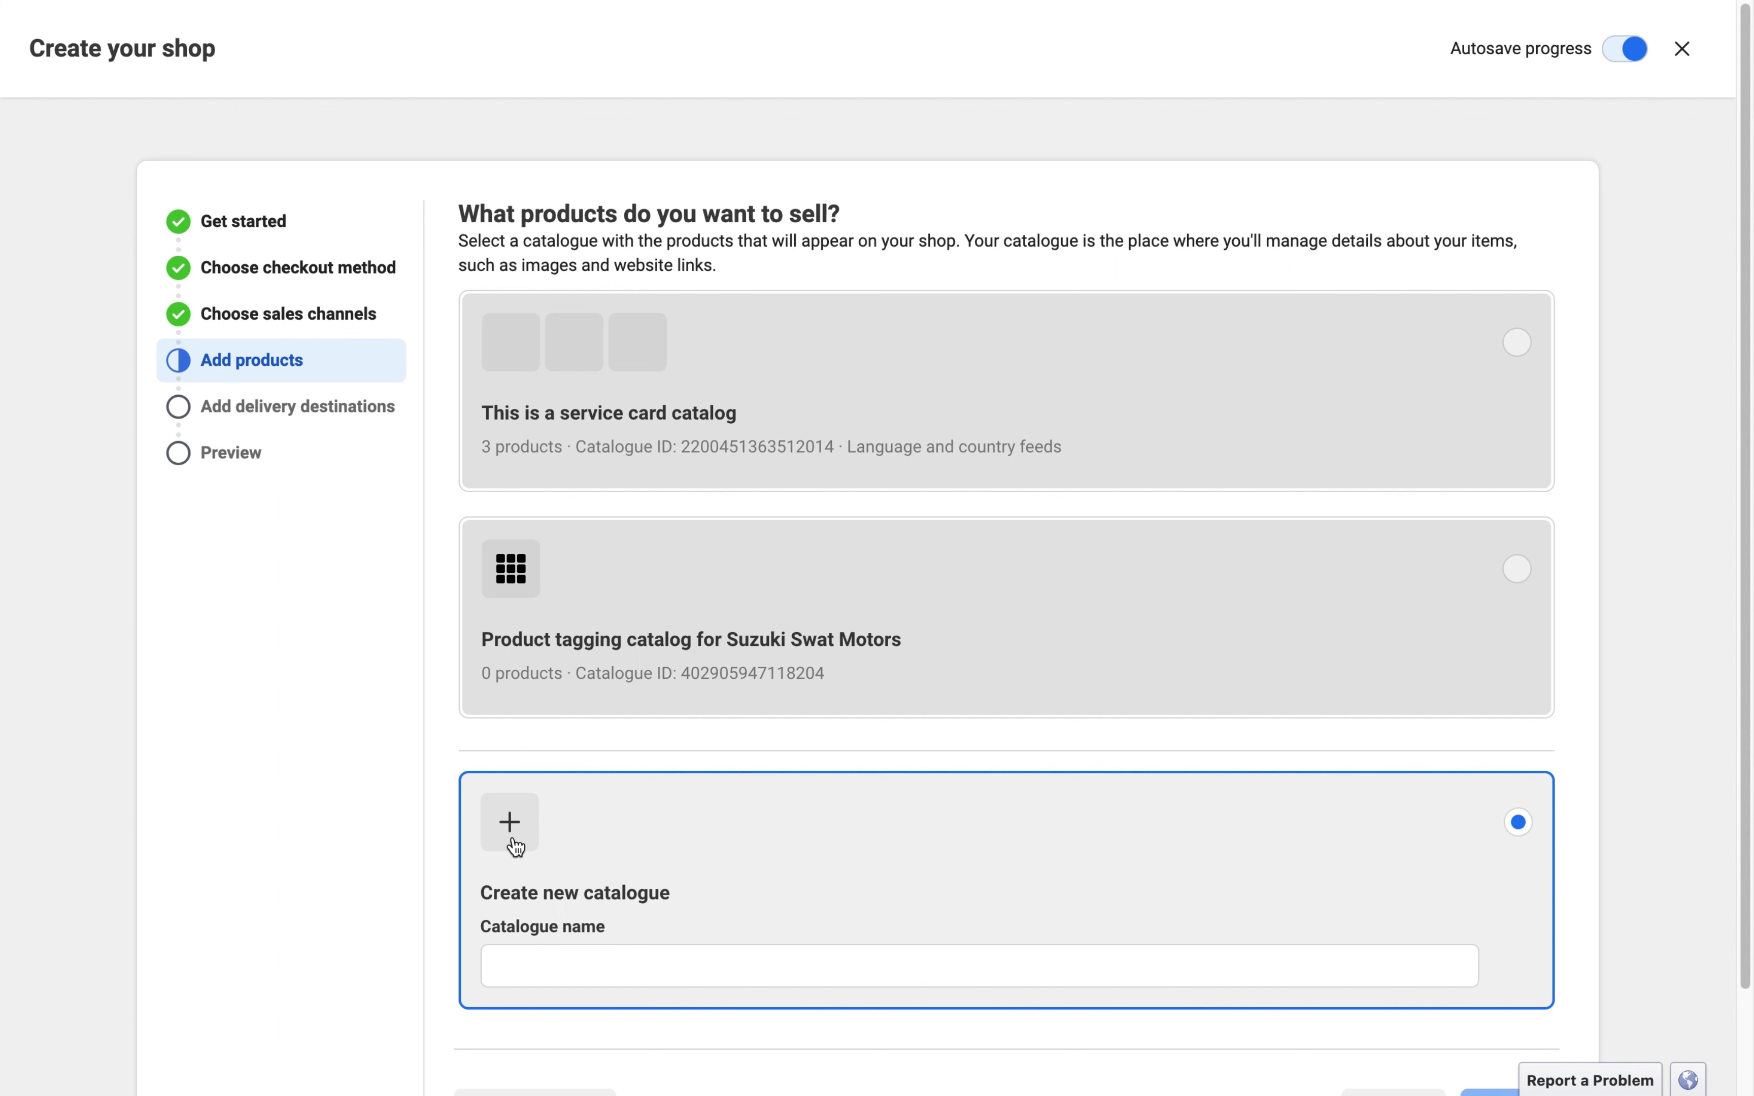
left_click(533, 965)
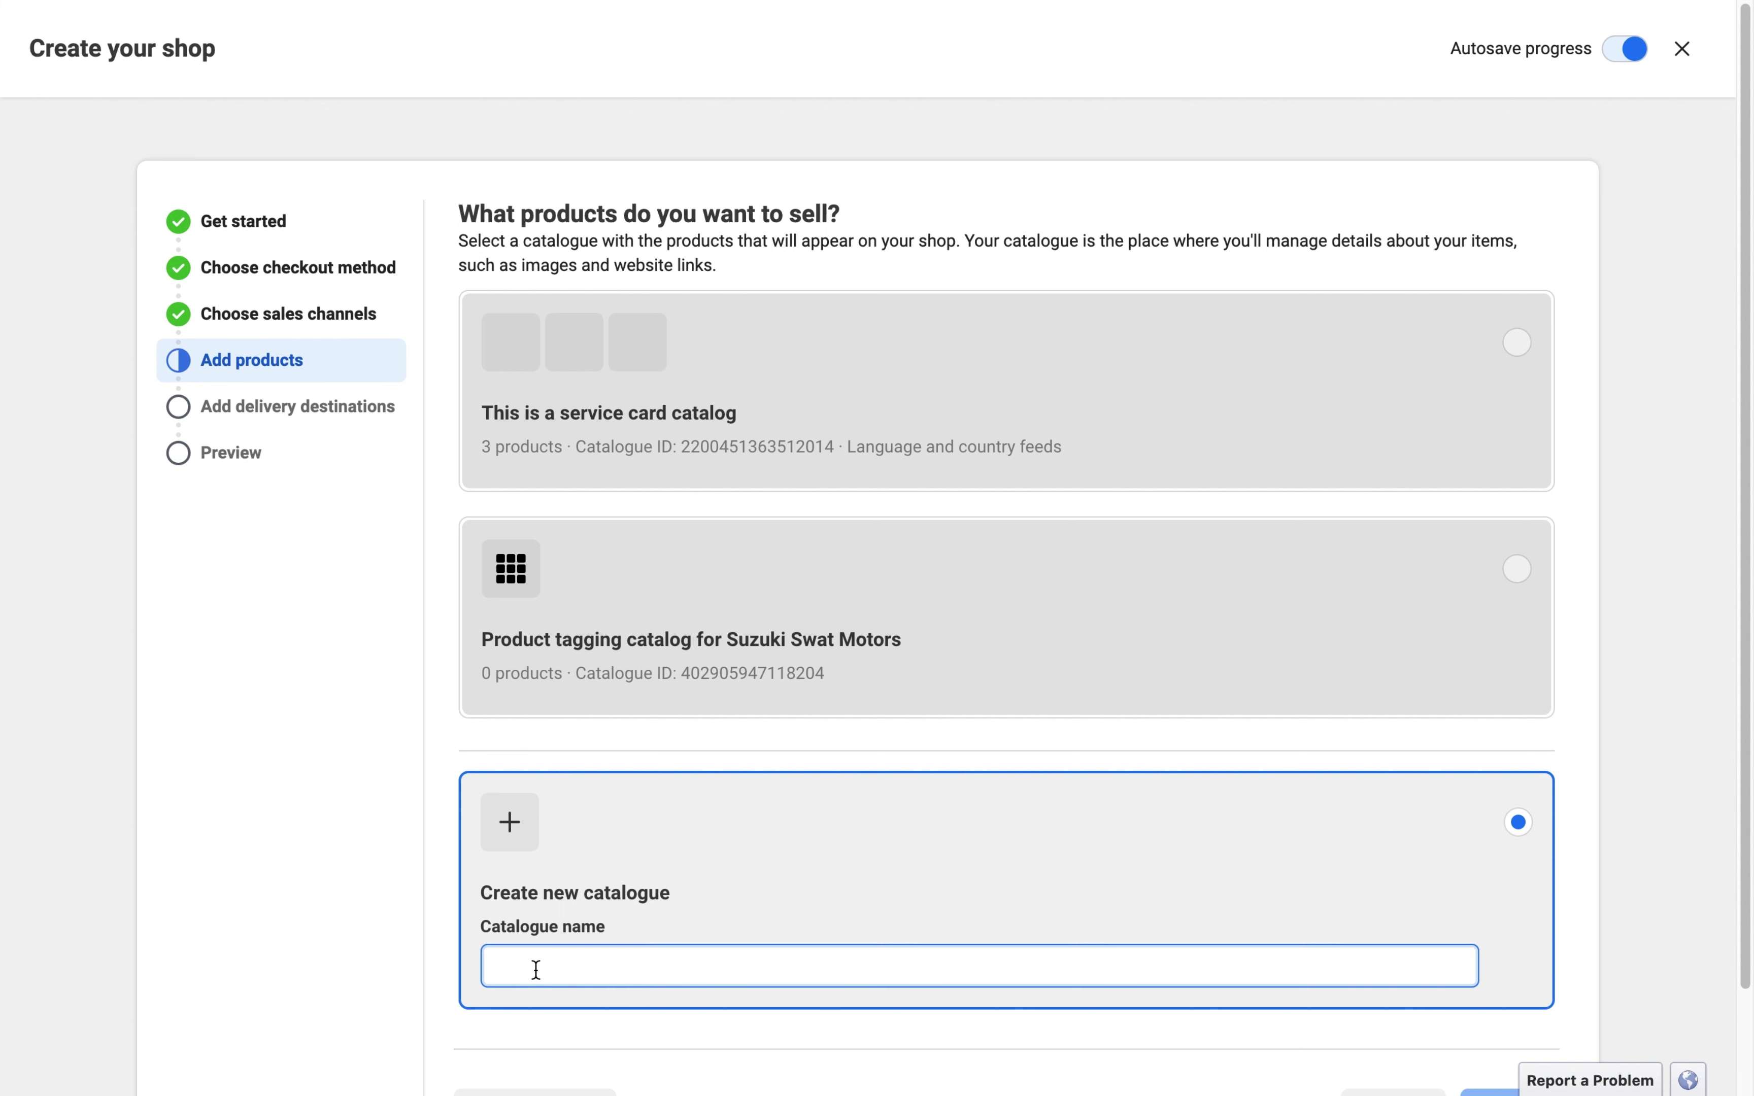
type("Sk")
type("in cafe")
type("re ")
type("Produc")
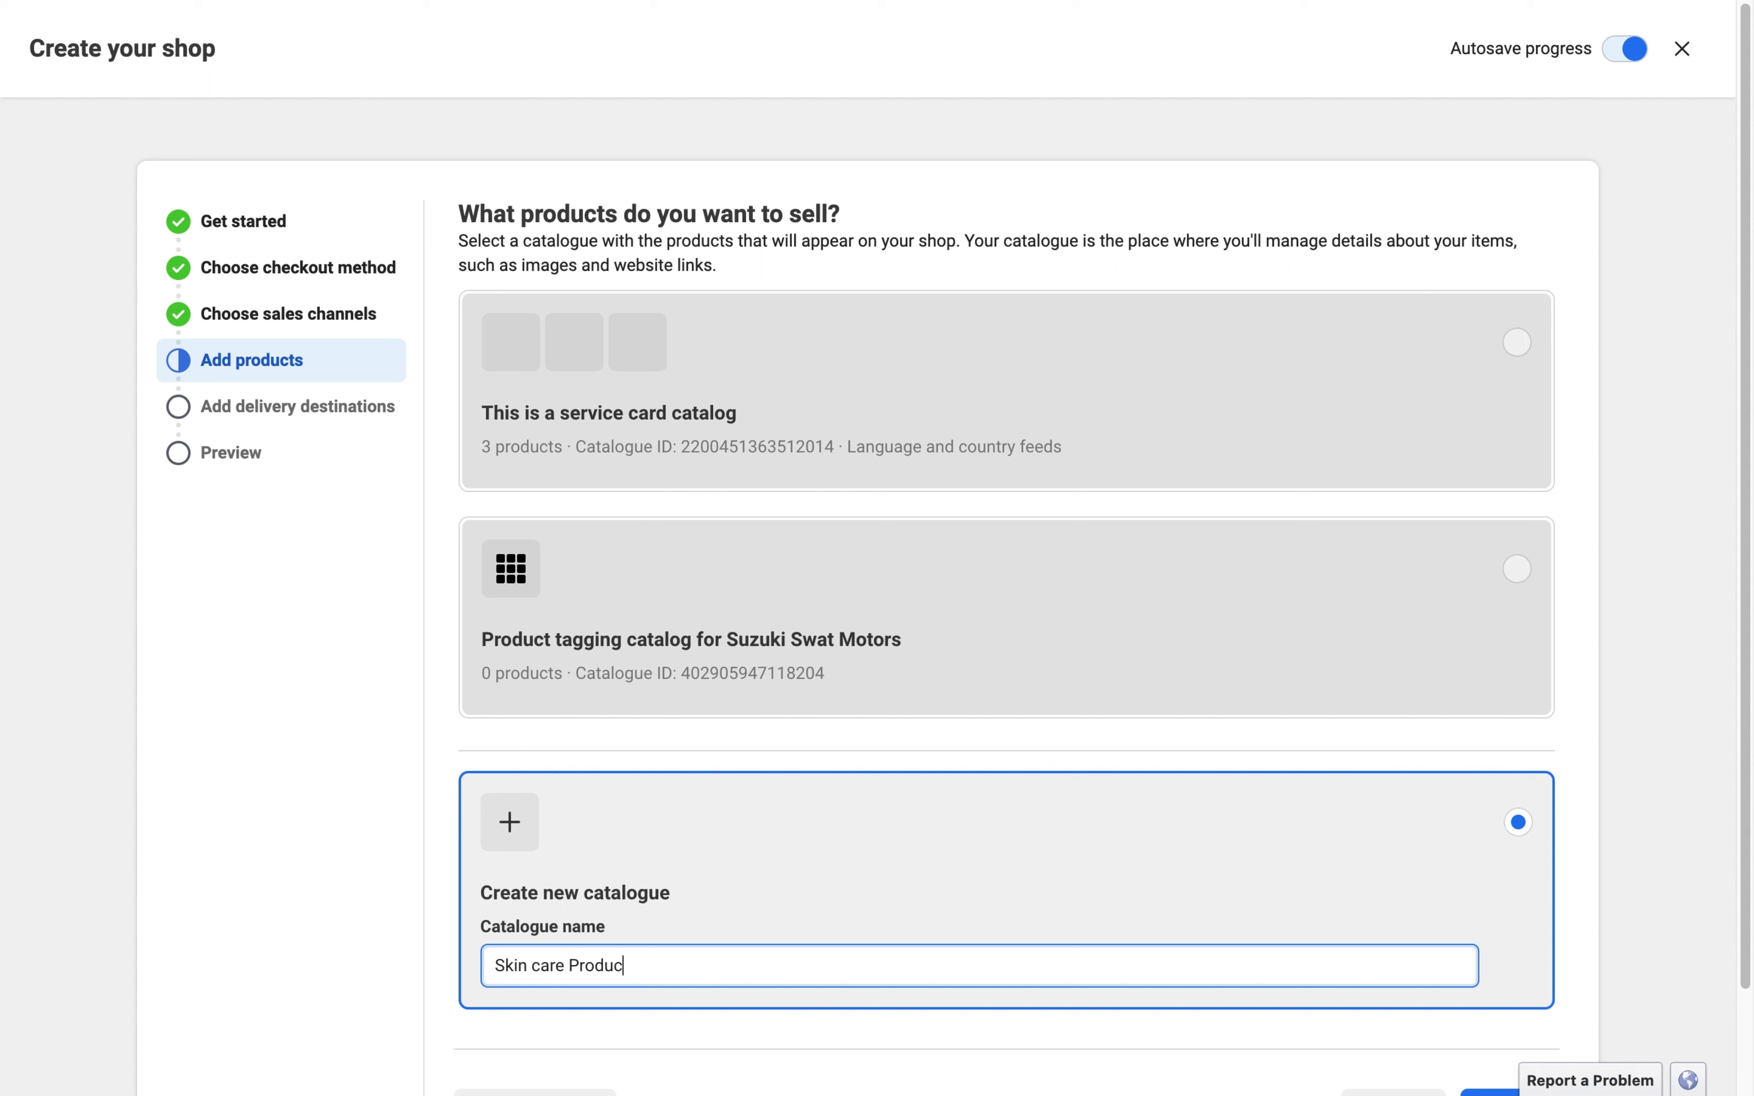
type("ts")
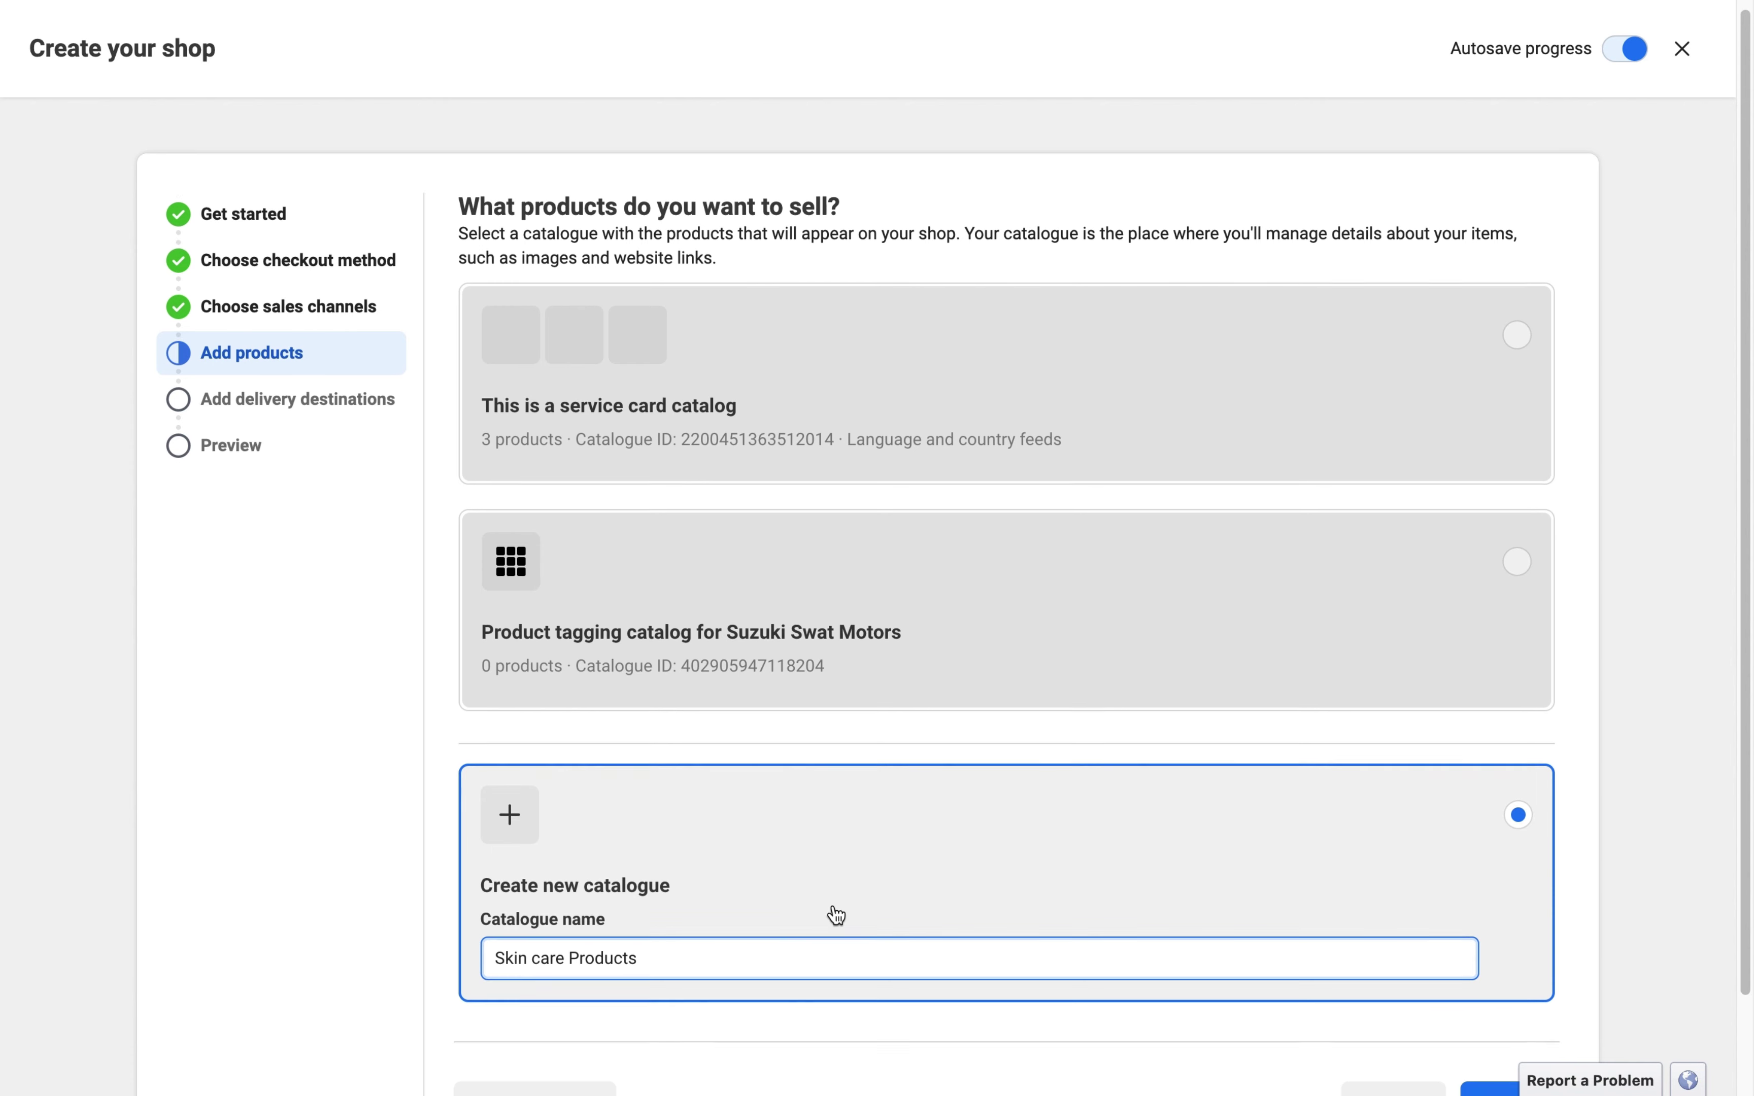
scroll(833, 916, "down", 3)
left_click(1505, 994)
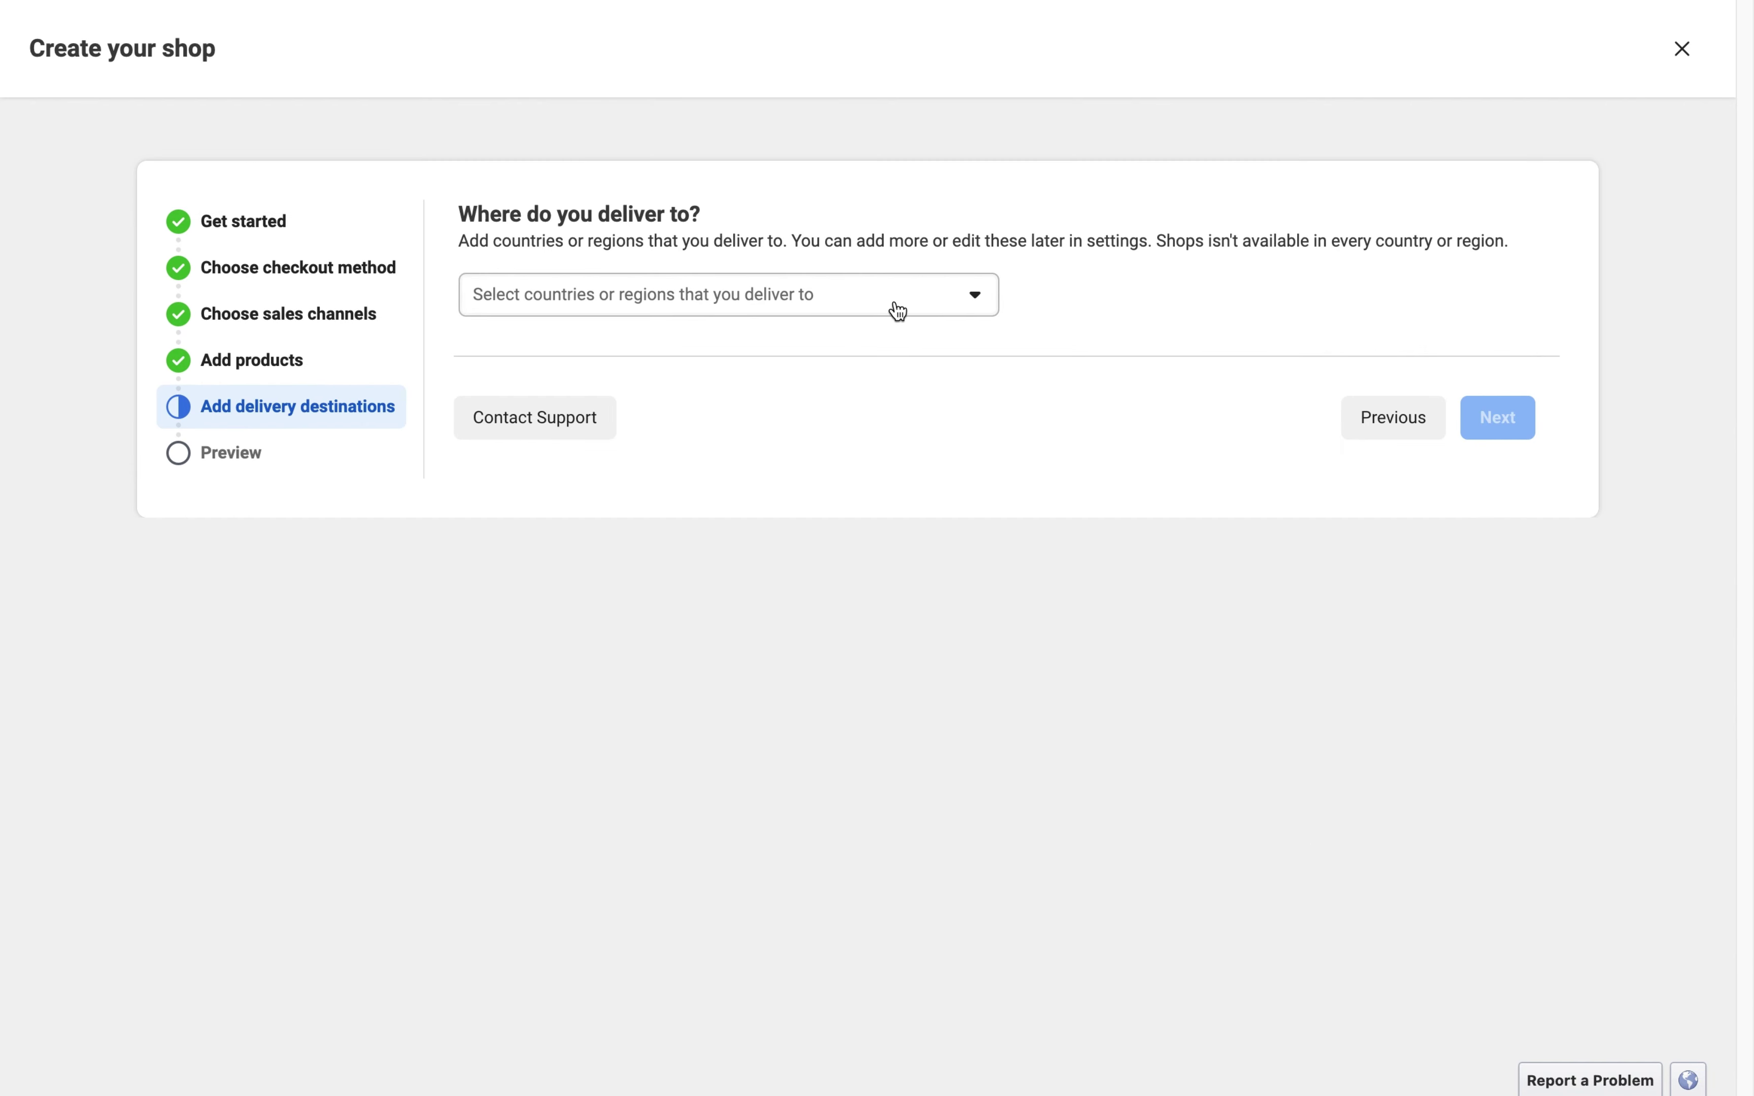
- Set Pakistan as the only delivery destination using the 'paki' country search
left_click(899, 312)
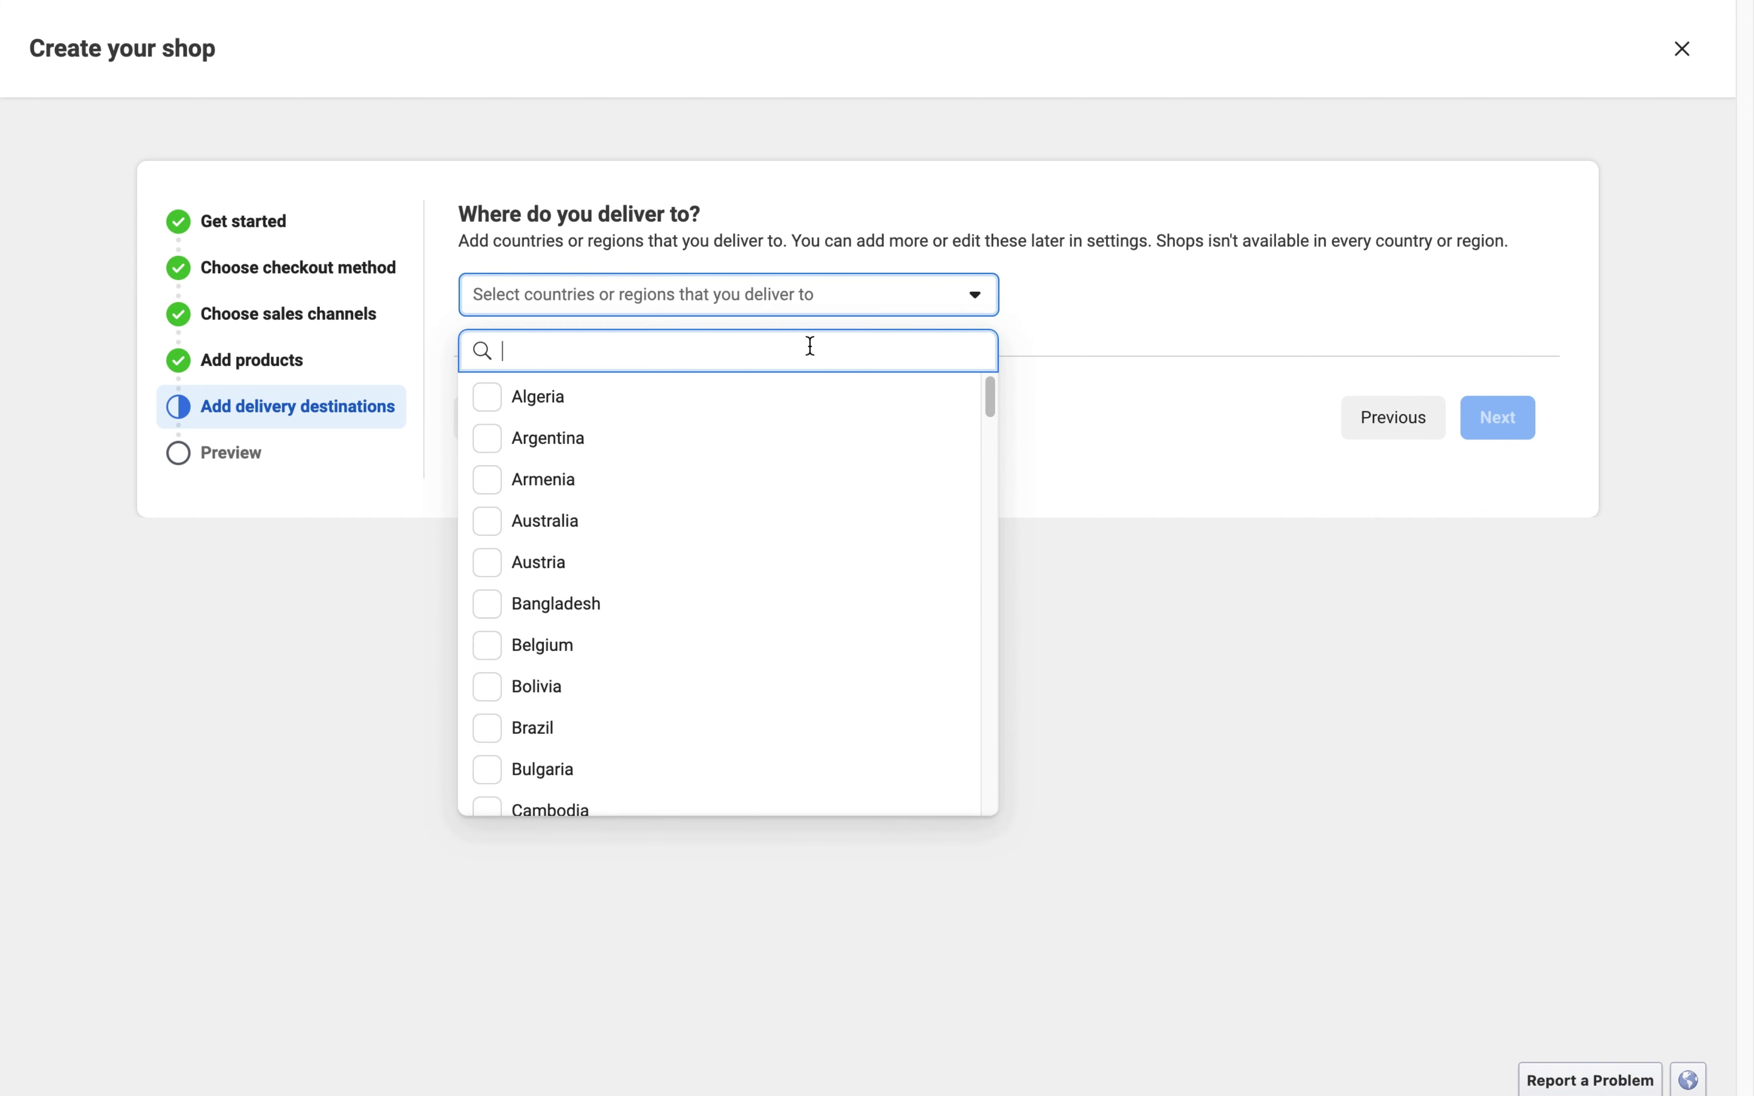
type("paki")
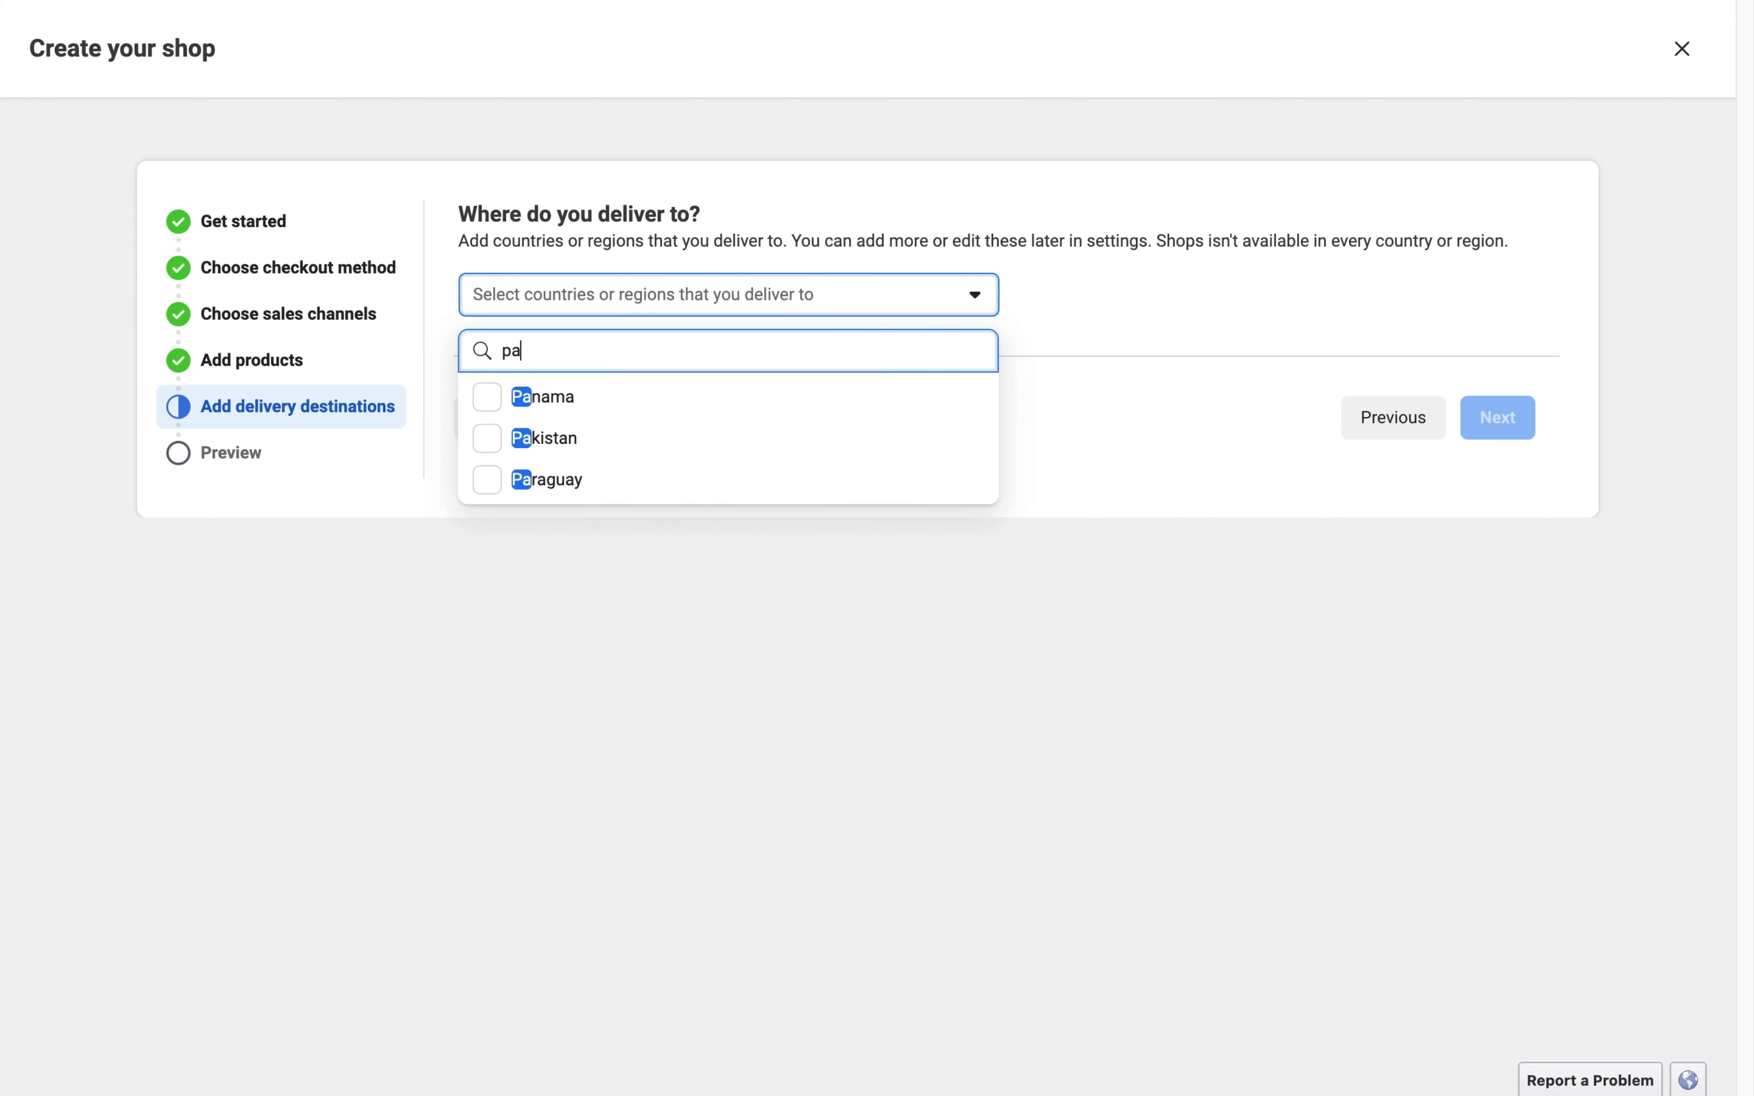
left_click(665, 406)
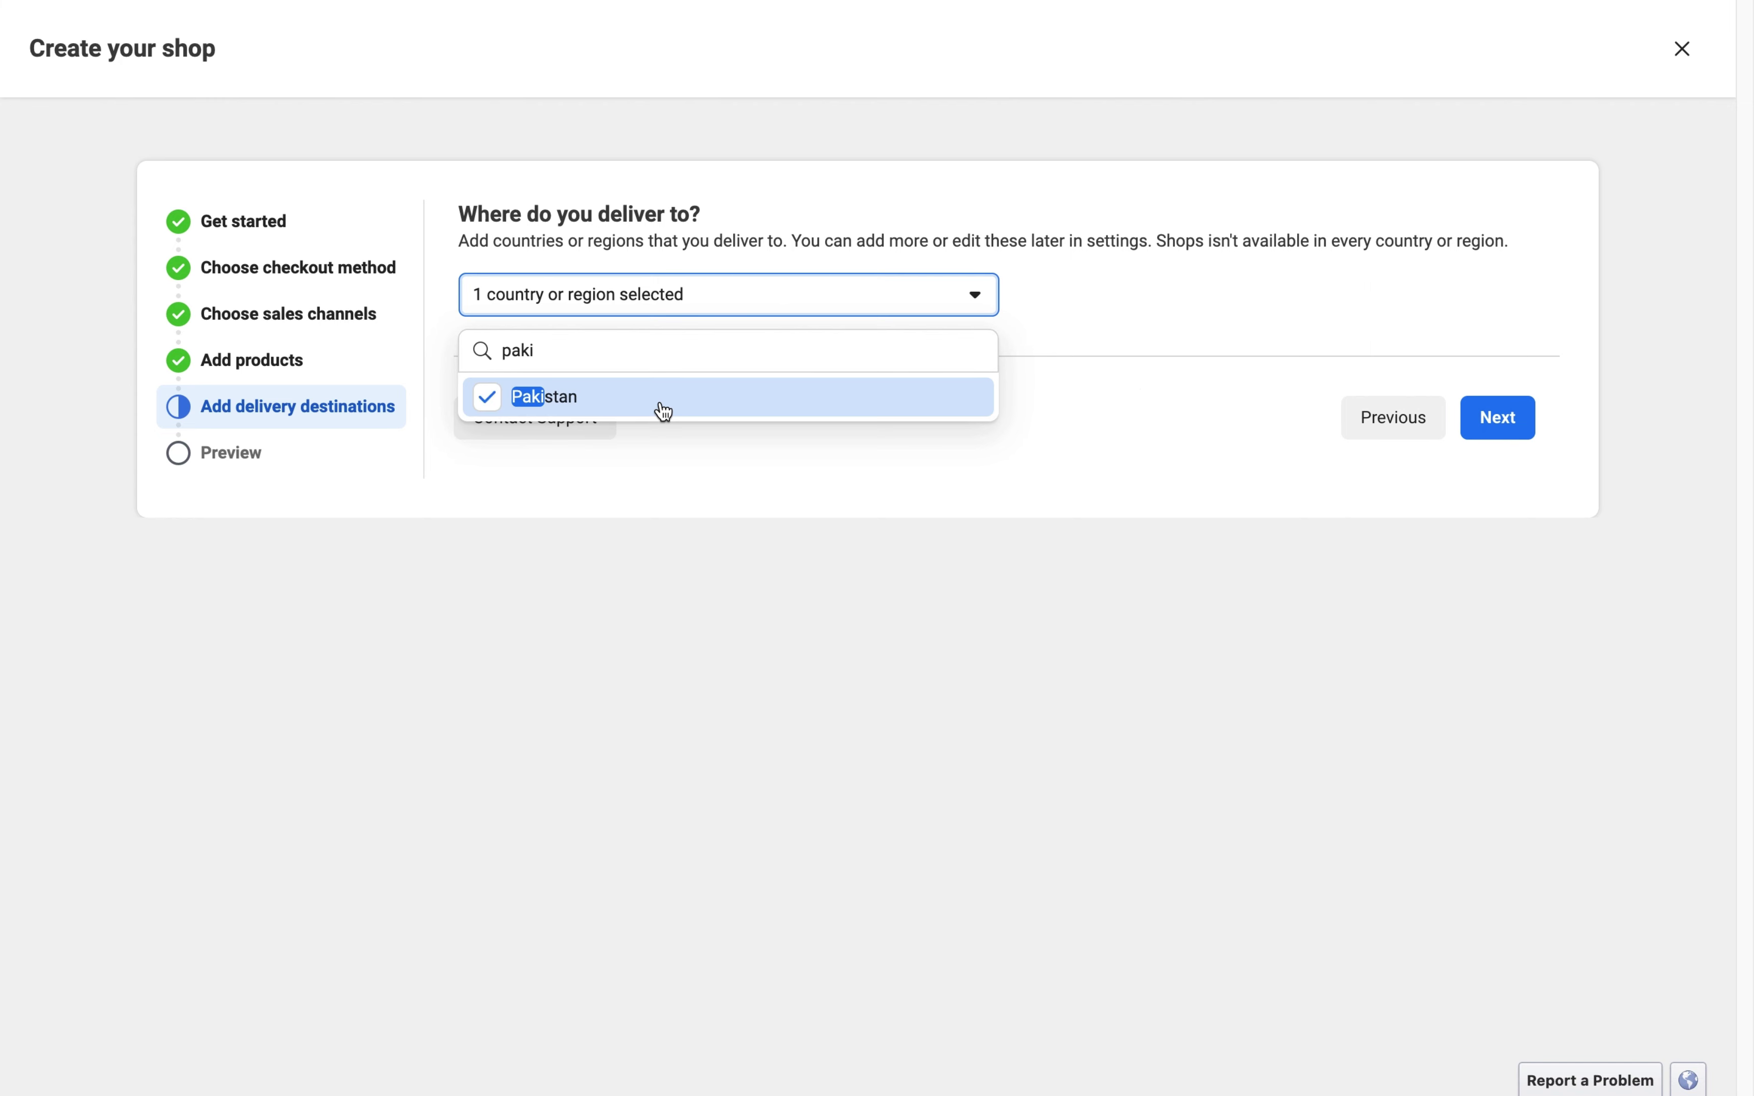
left_click(1519, 435)
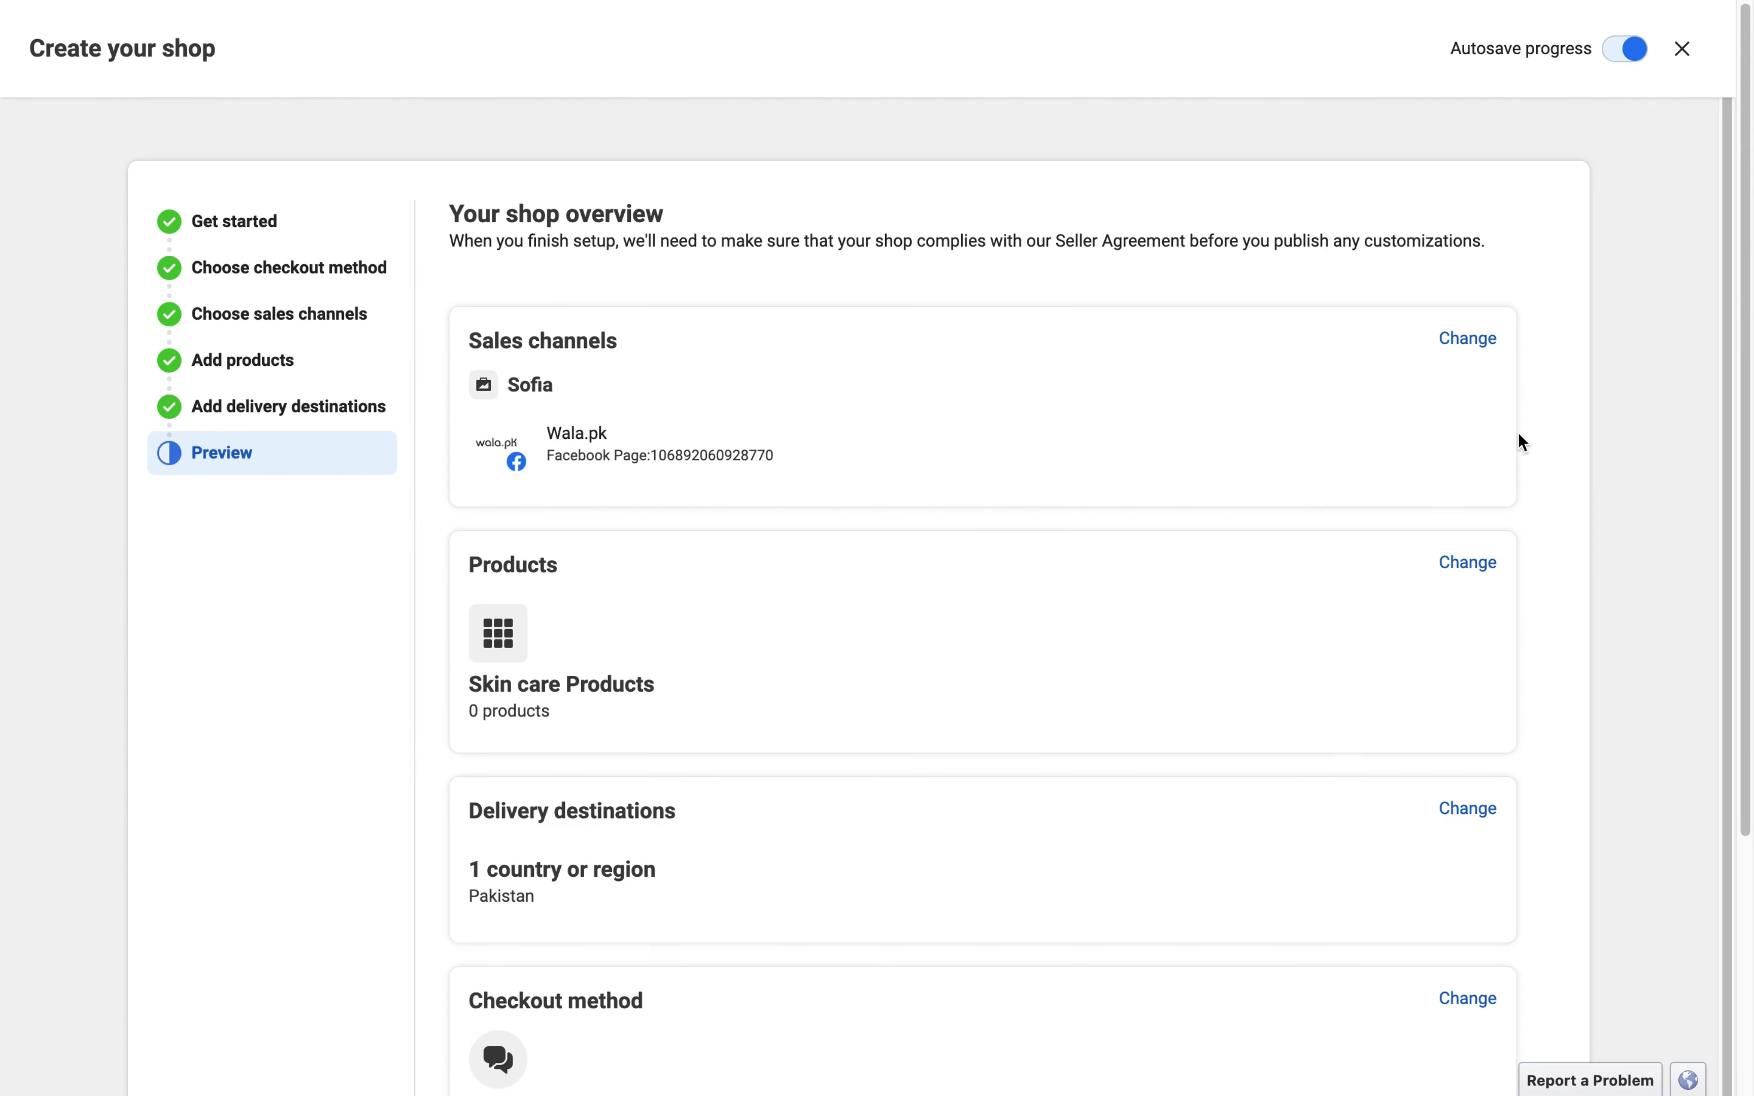
- Accept the Seller Agreement and finish the shop setup
scroll(1520, 437, "down", 1)
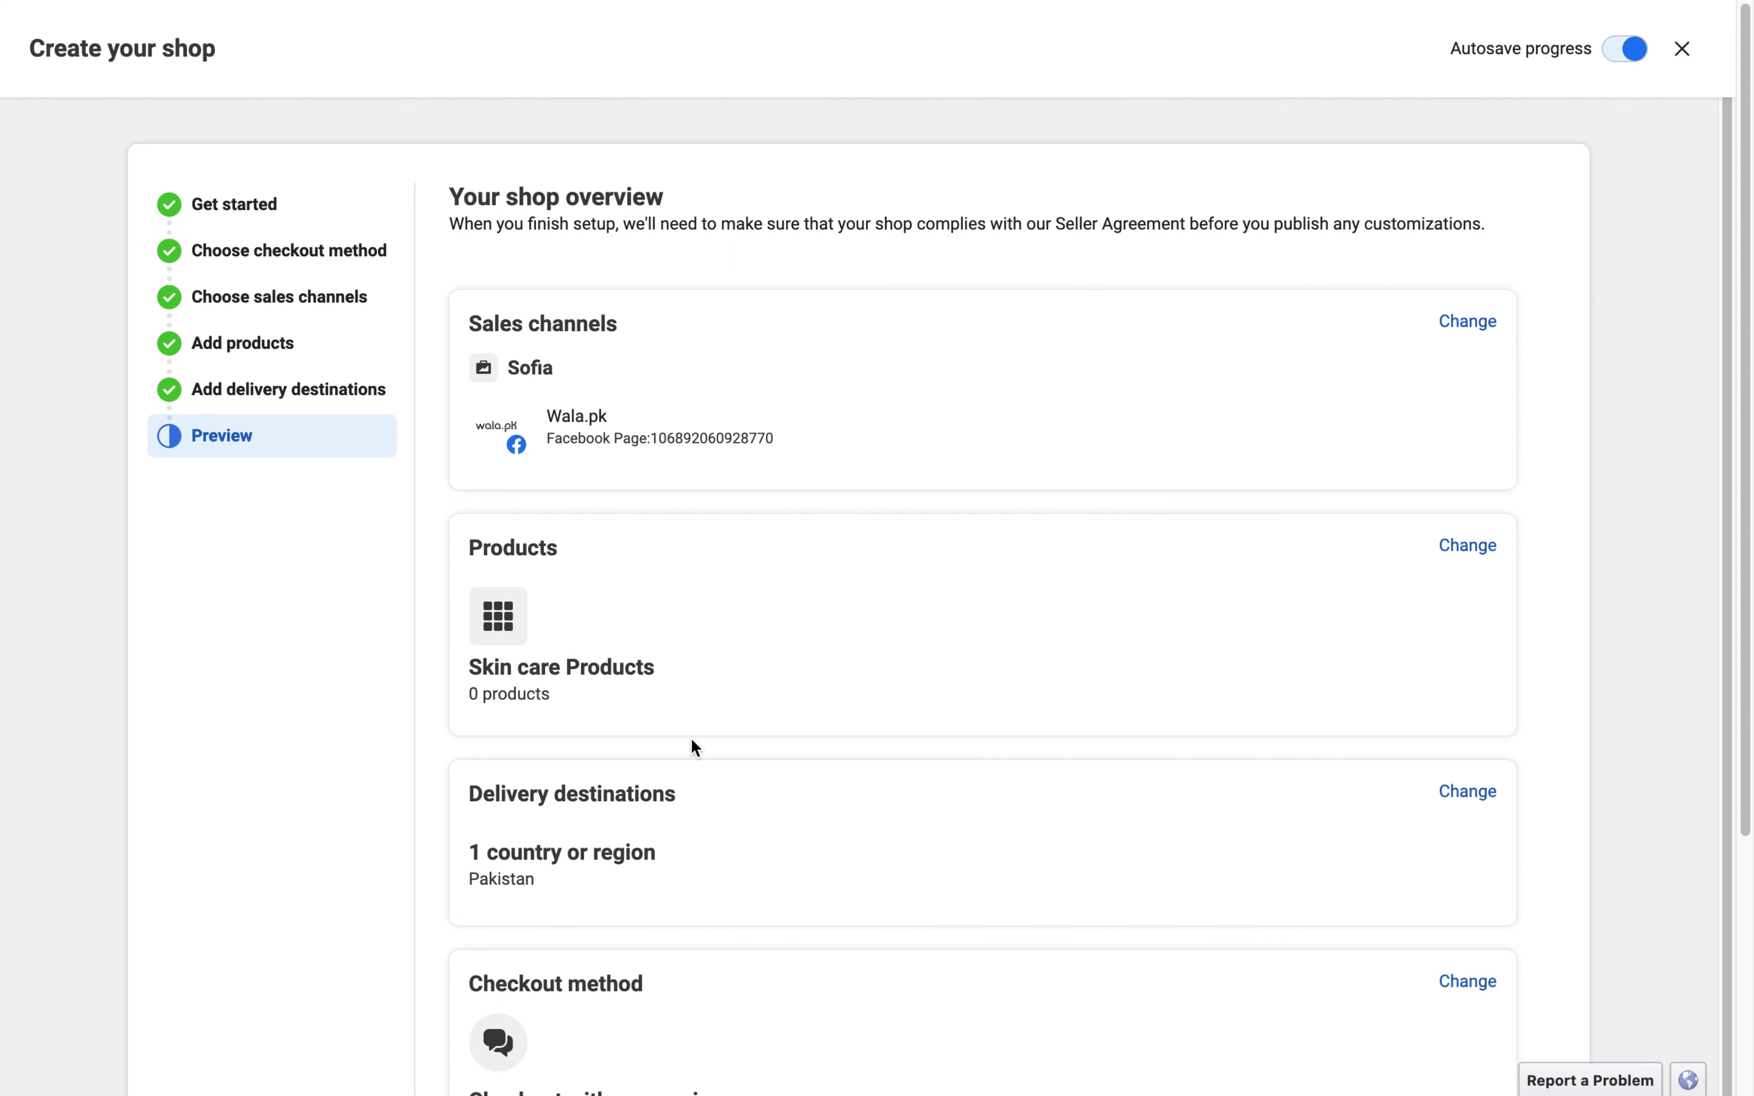
scroll(690, 740, "down", 5)
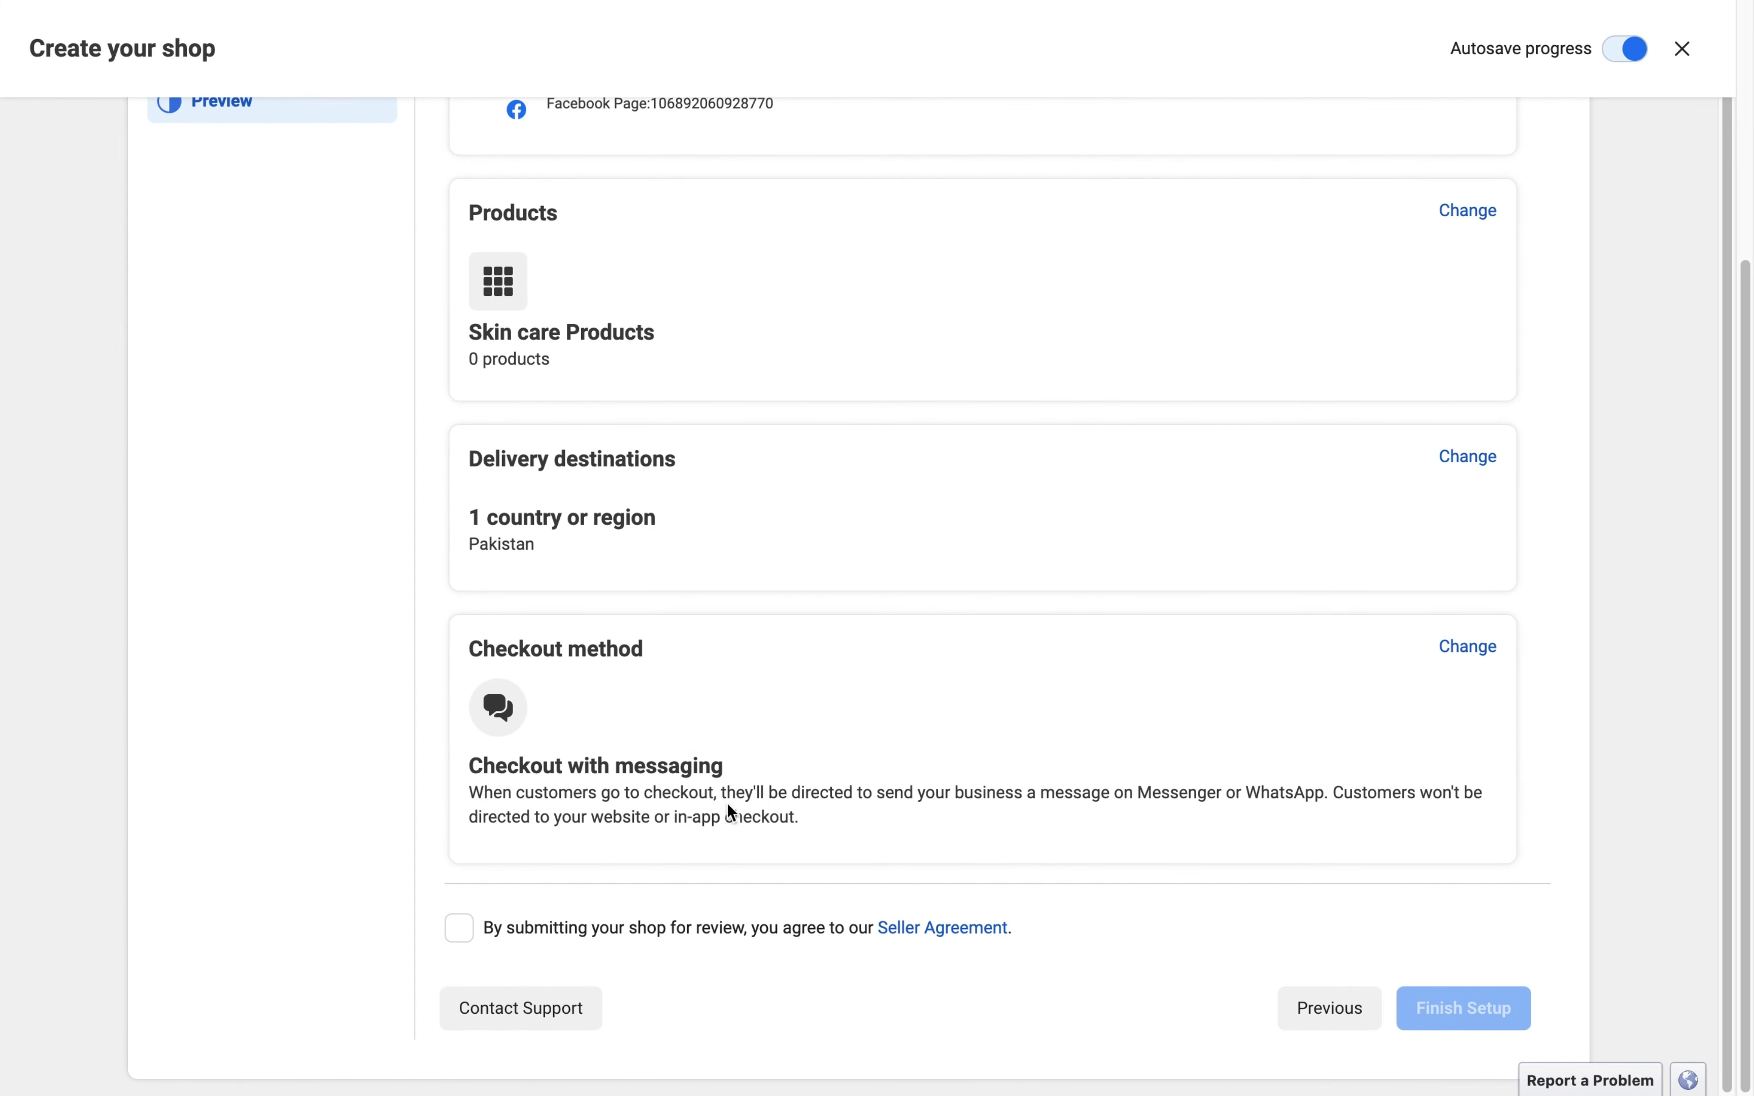
left_click(458, 928)
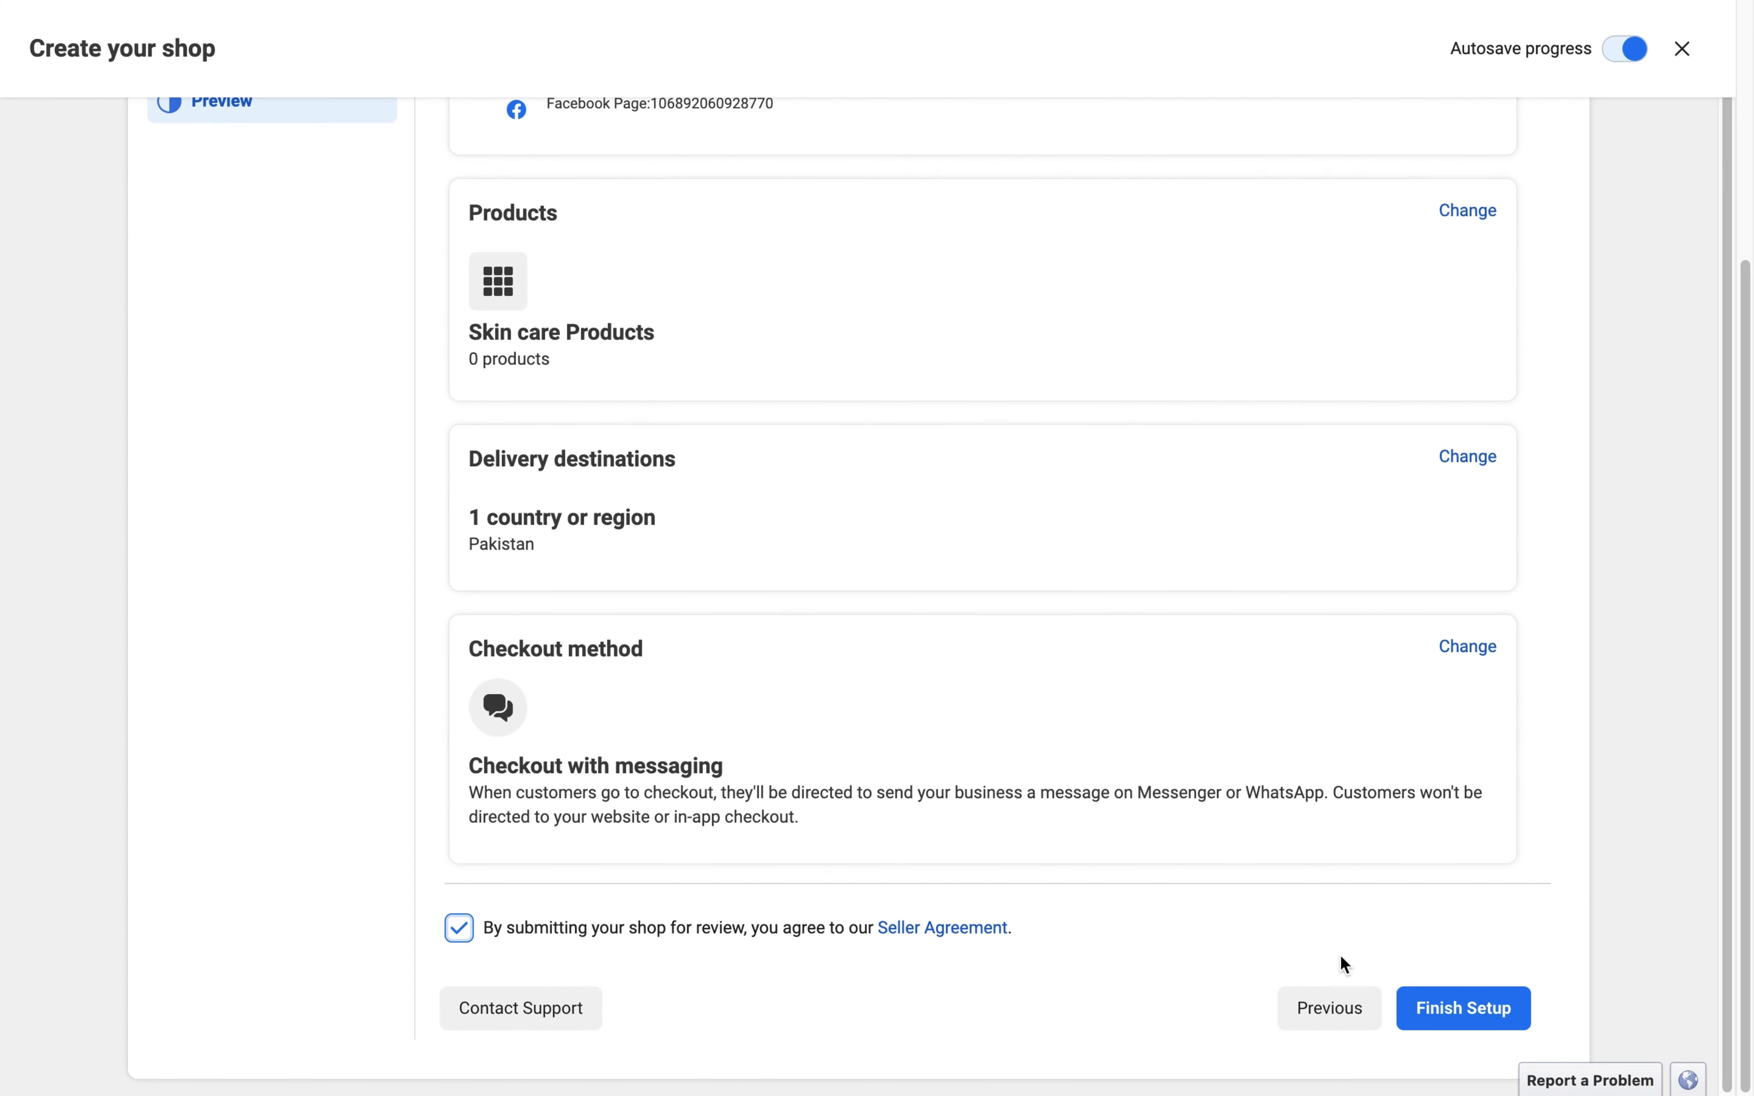
left_click(1439, 1006)
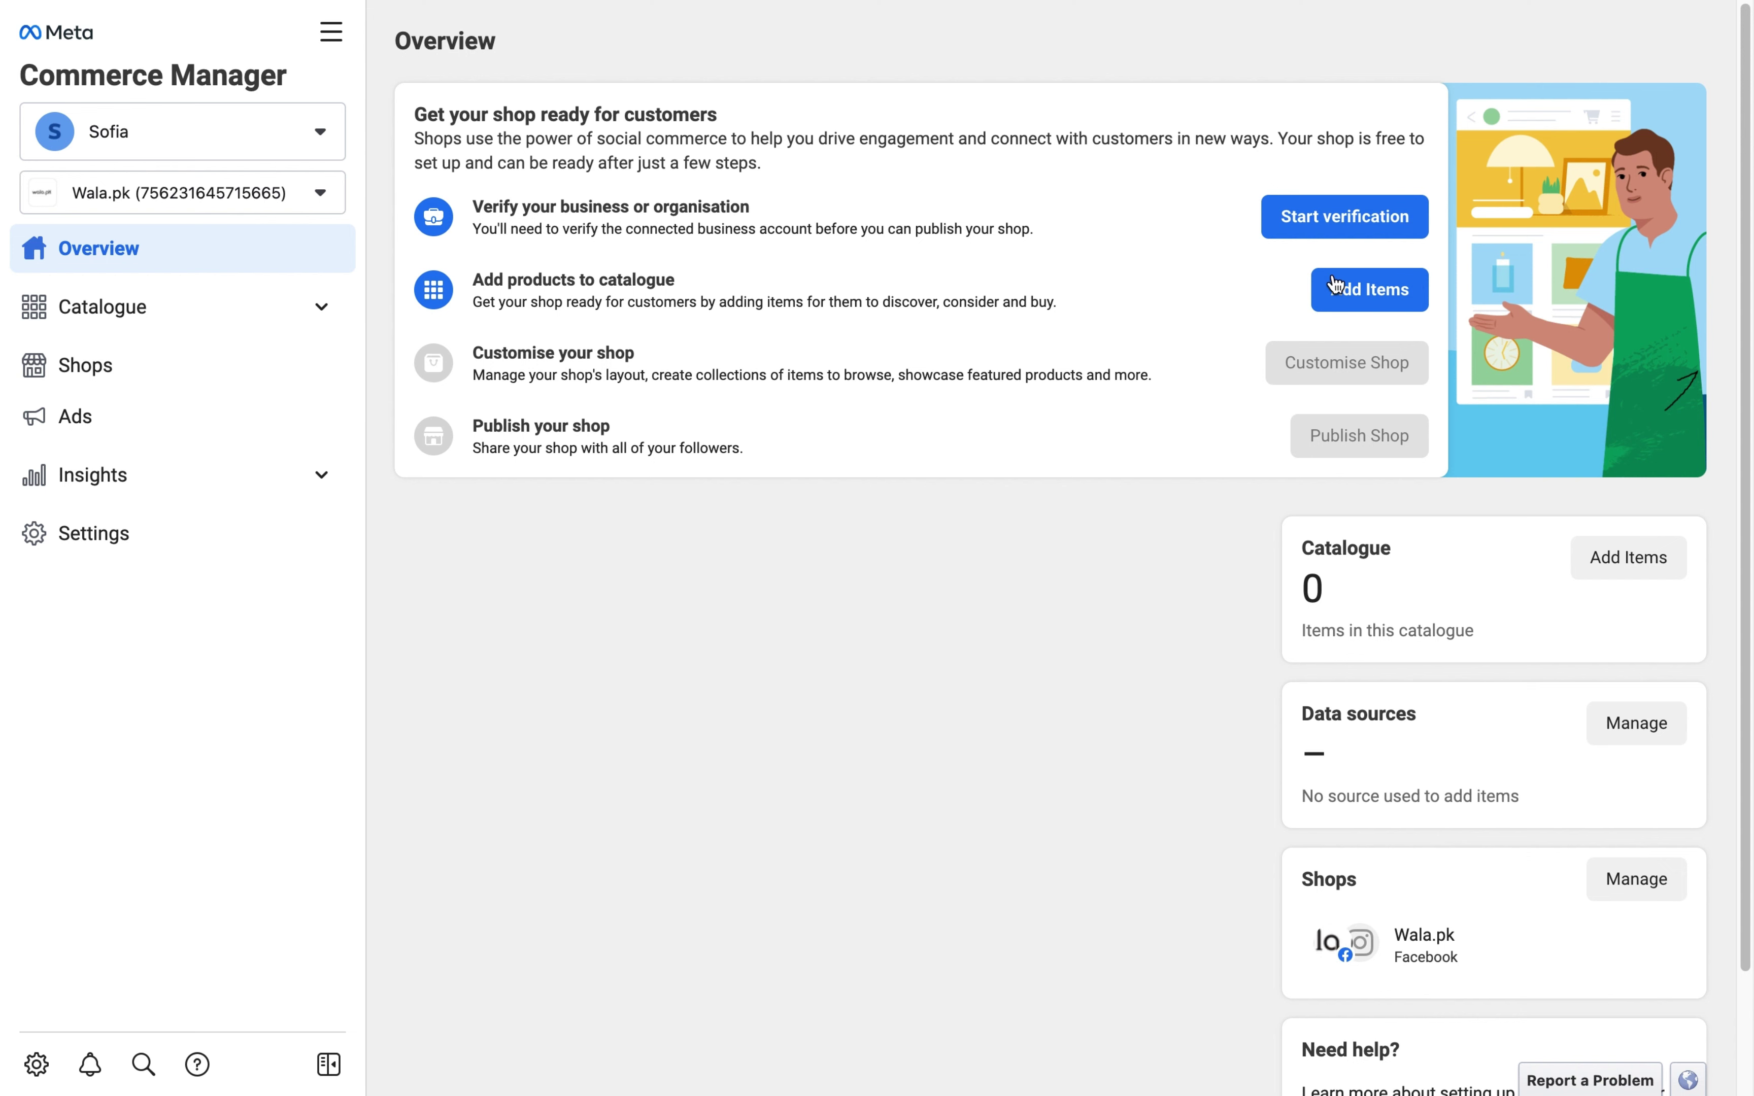
- Add a catalogue item manually and upload acne.png from the computer as its main image
left_click(1361, 291)
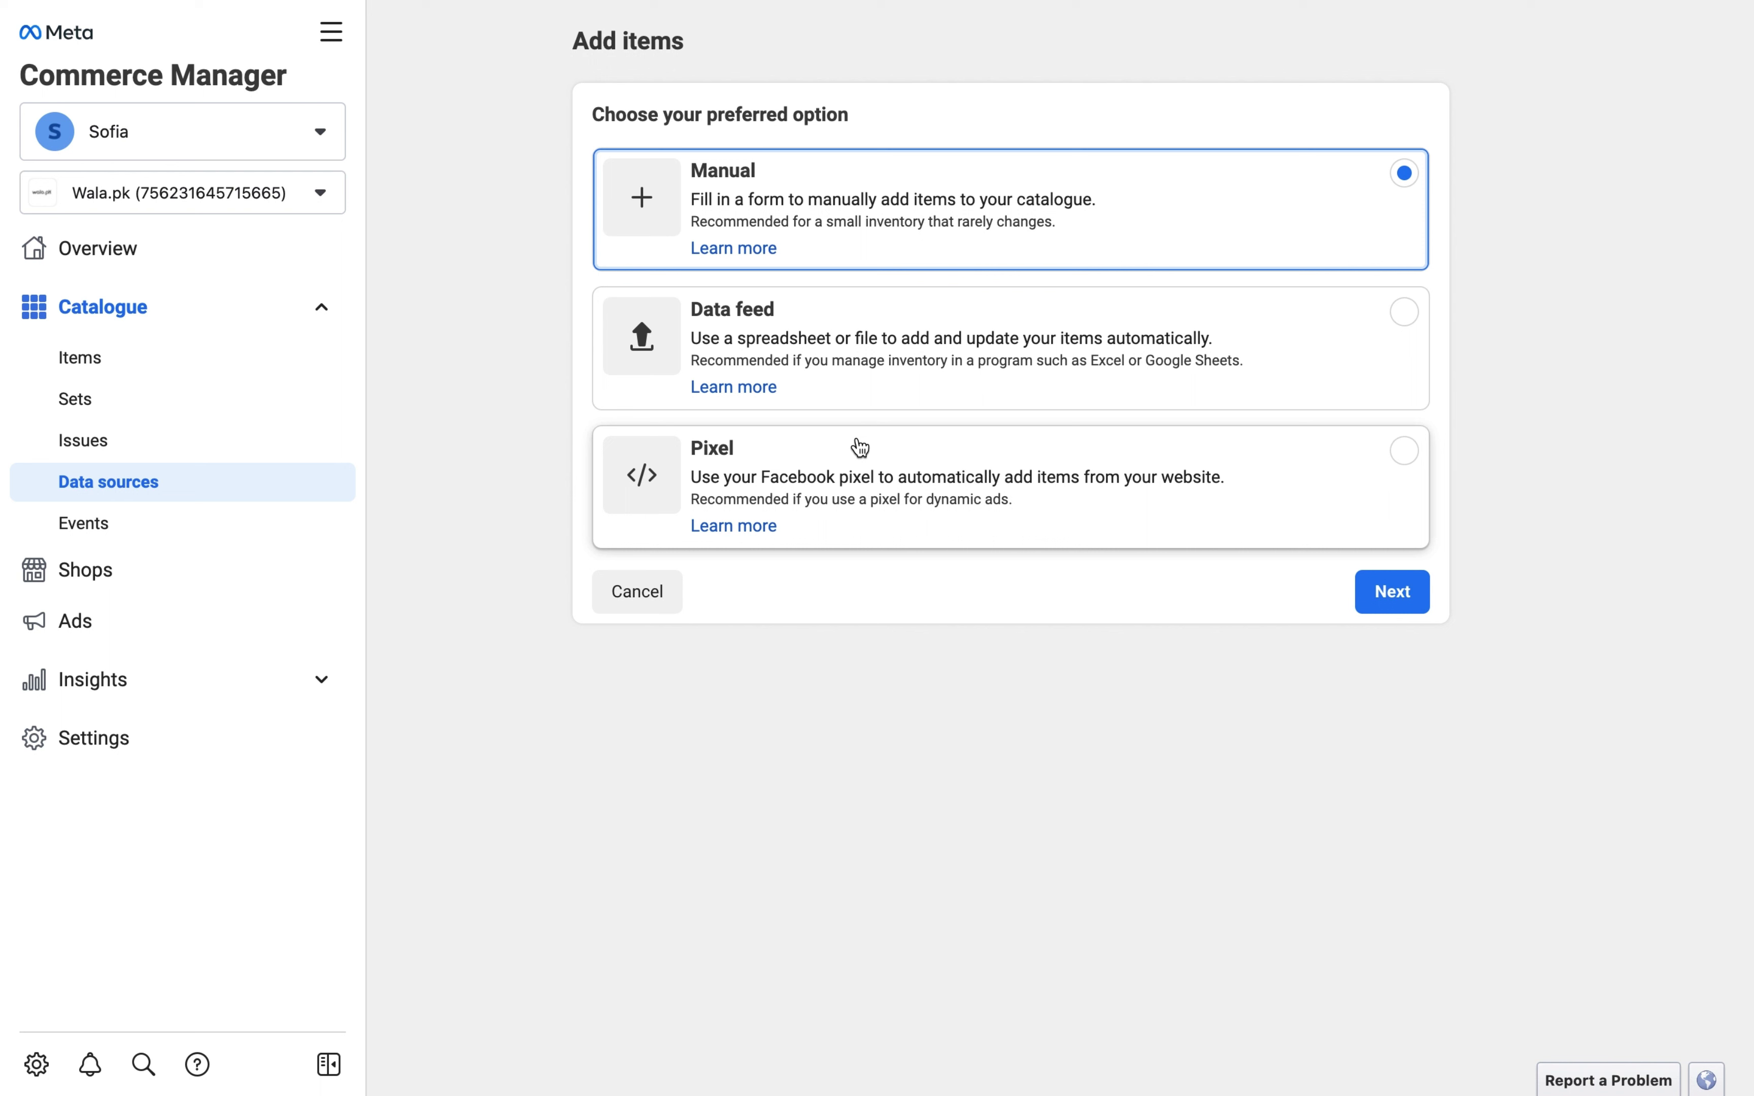
left_click(1386, 617)
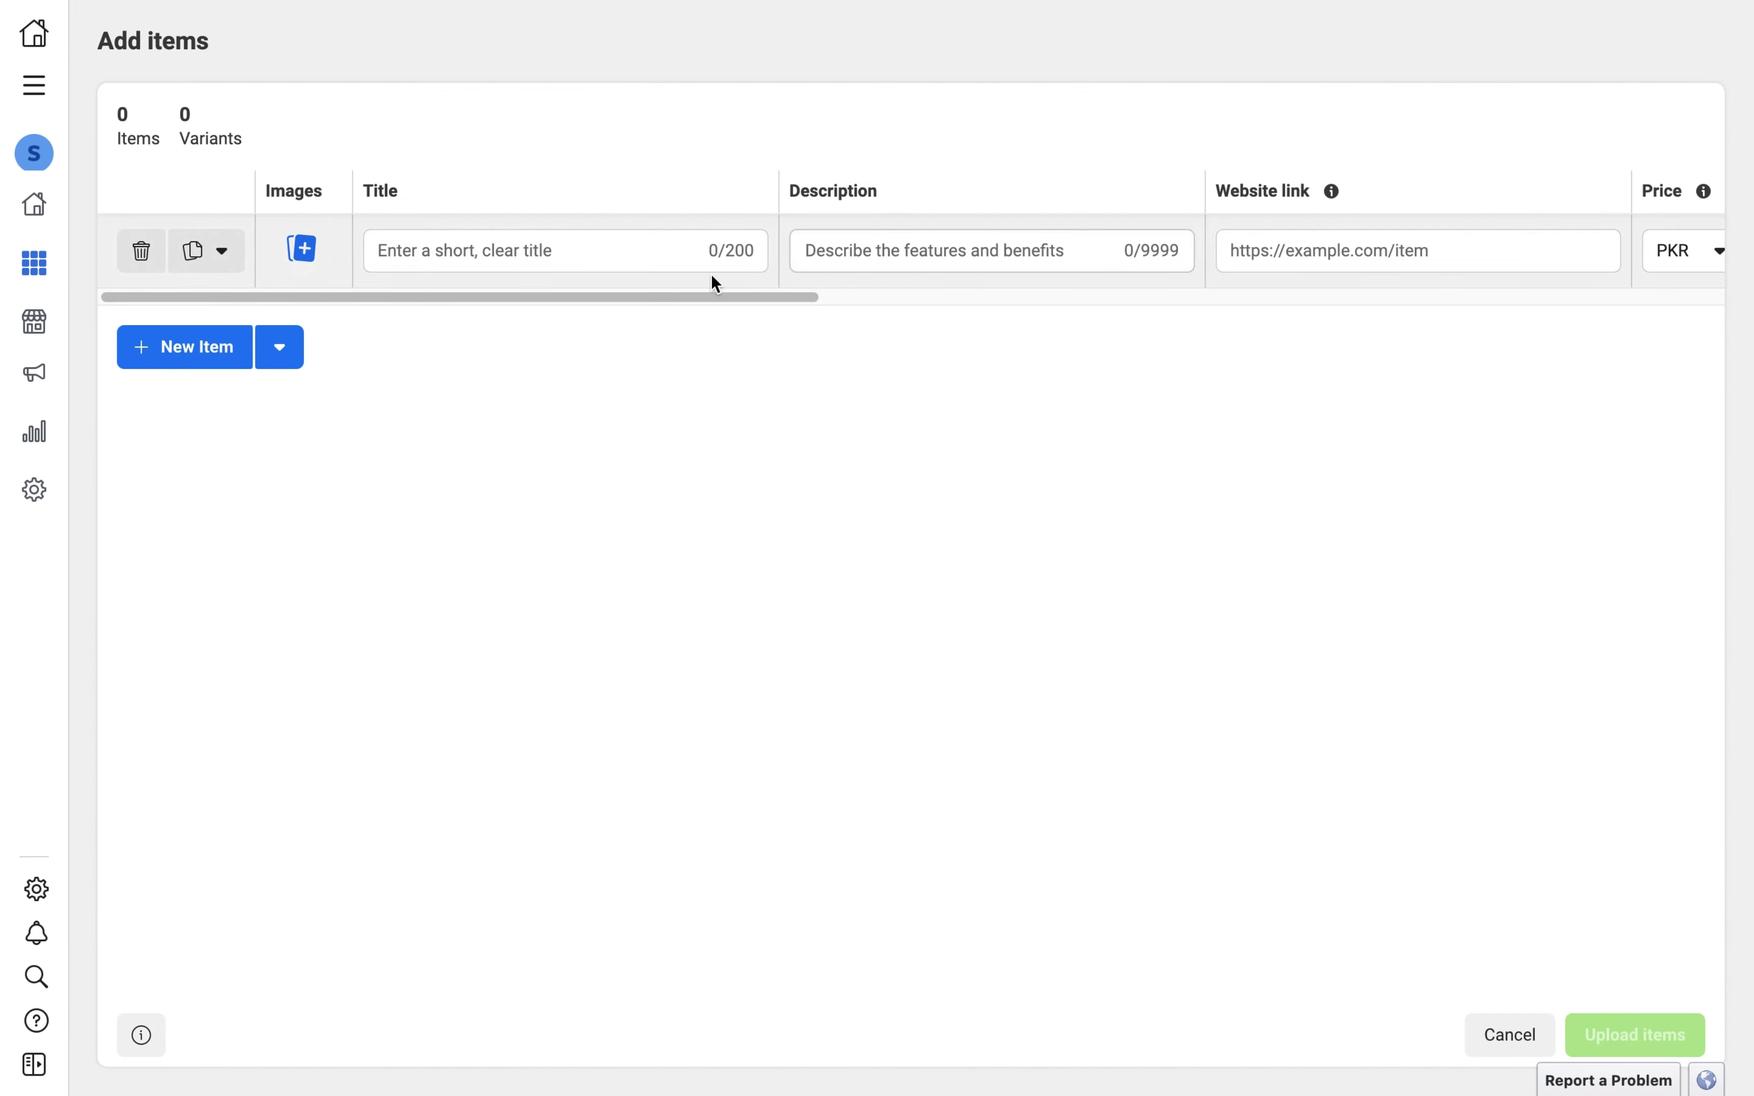
left_click(305, 252)
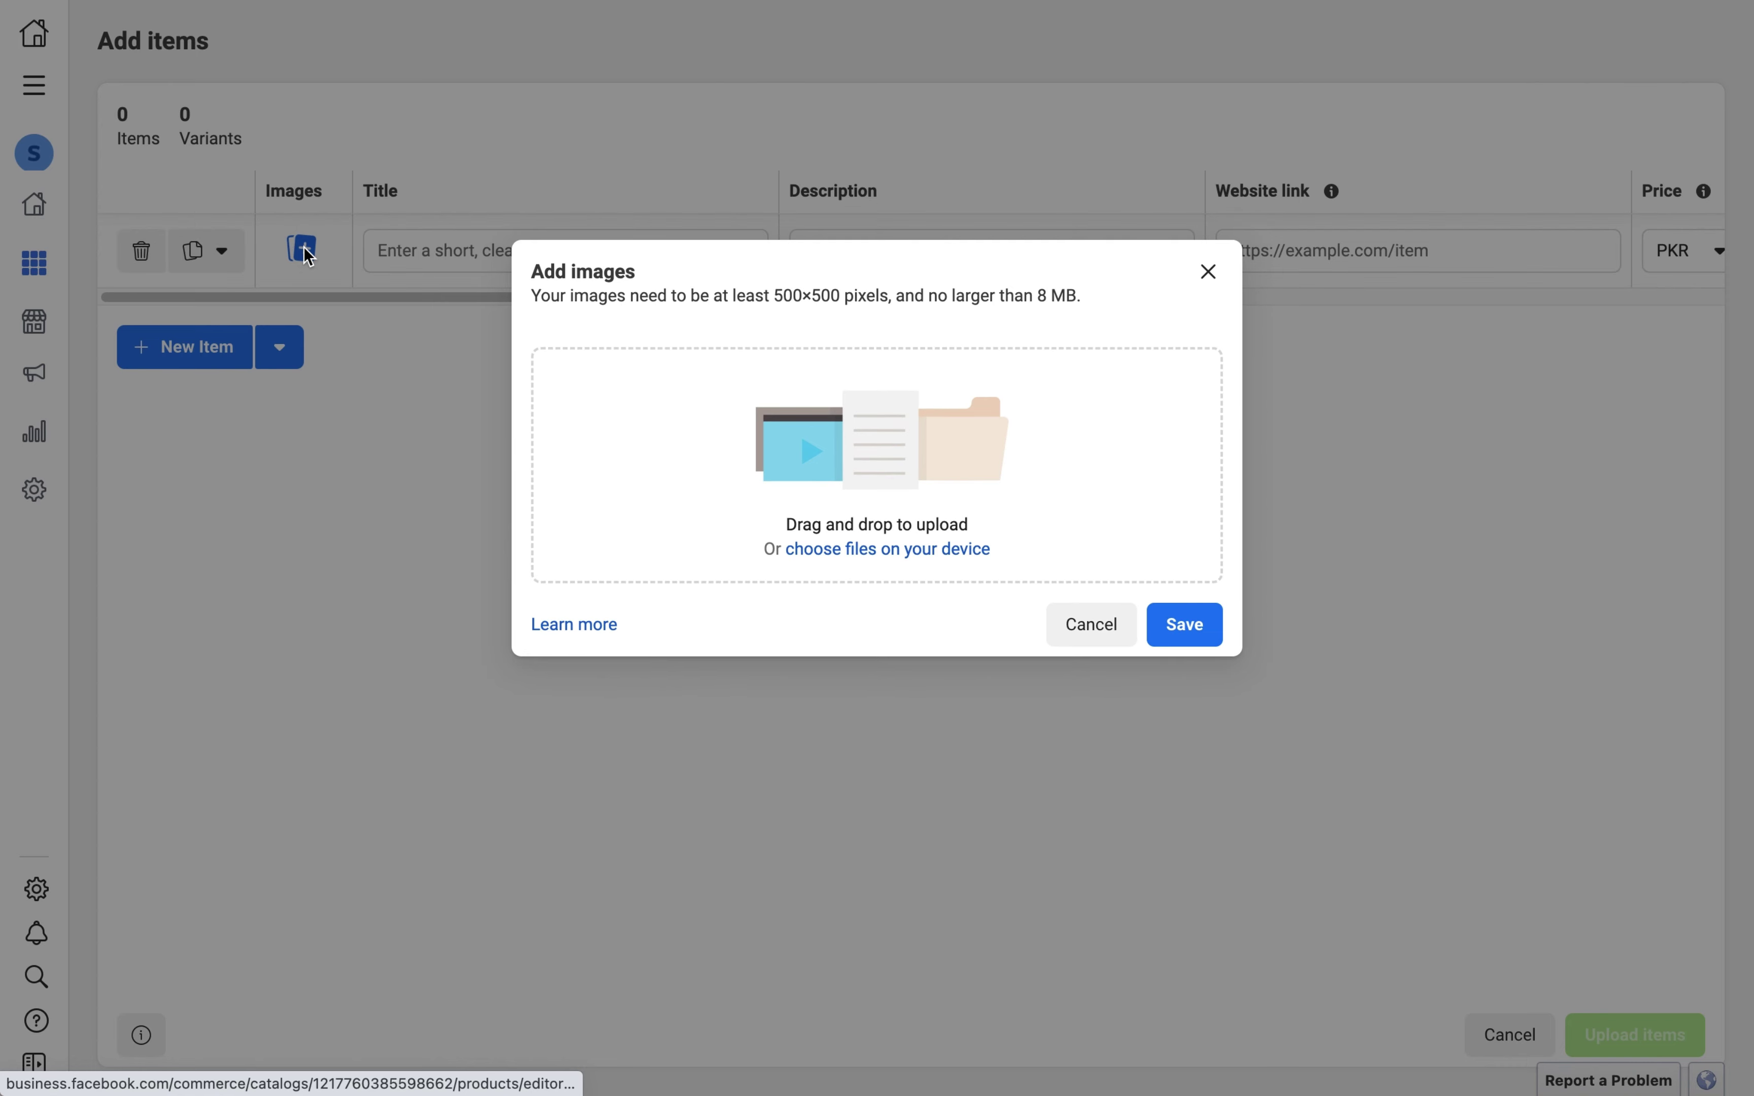
left_click(896, 552)
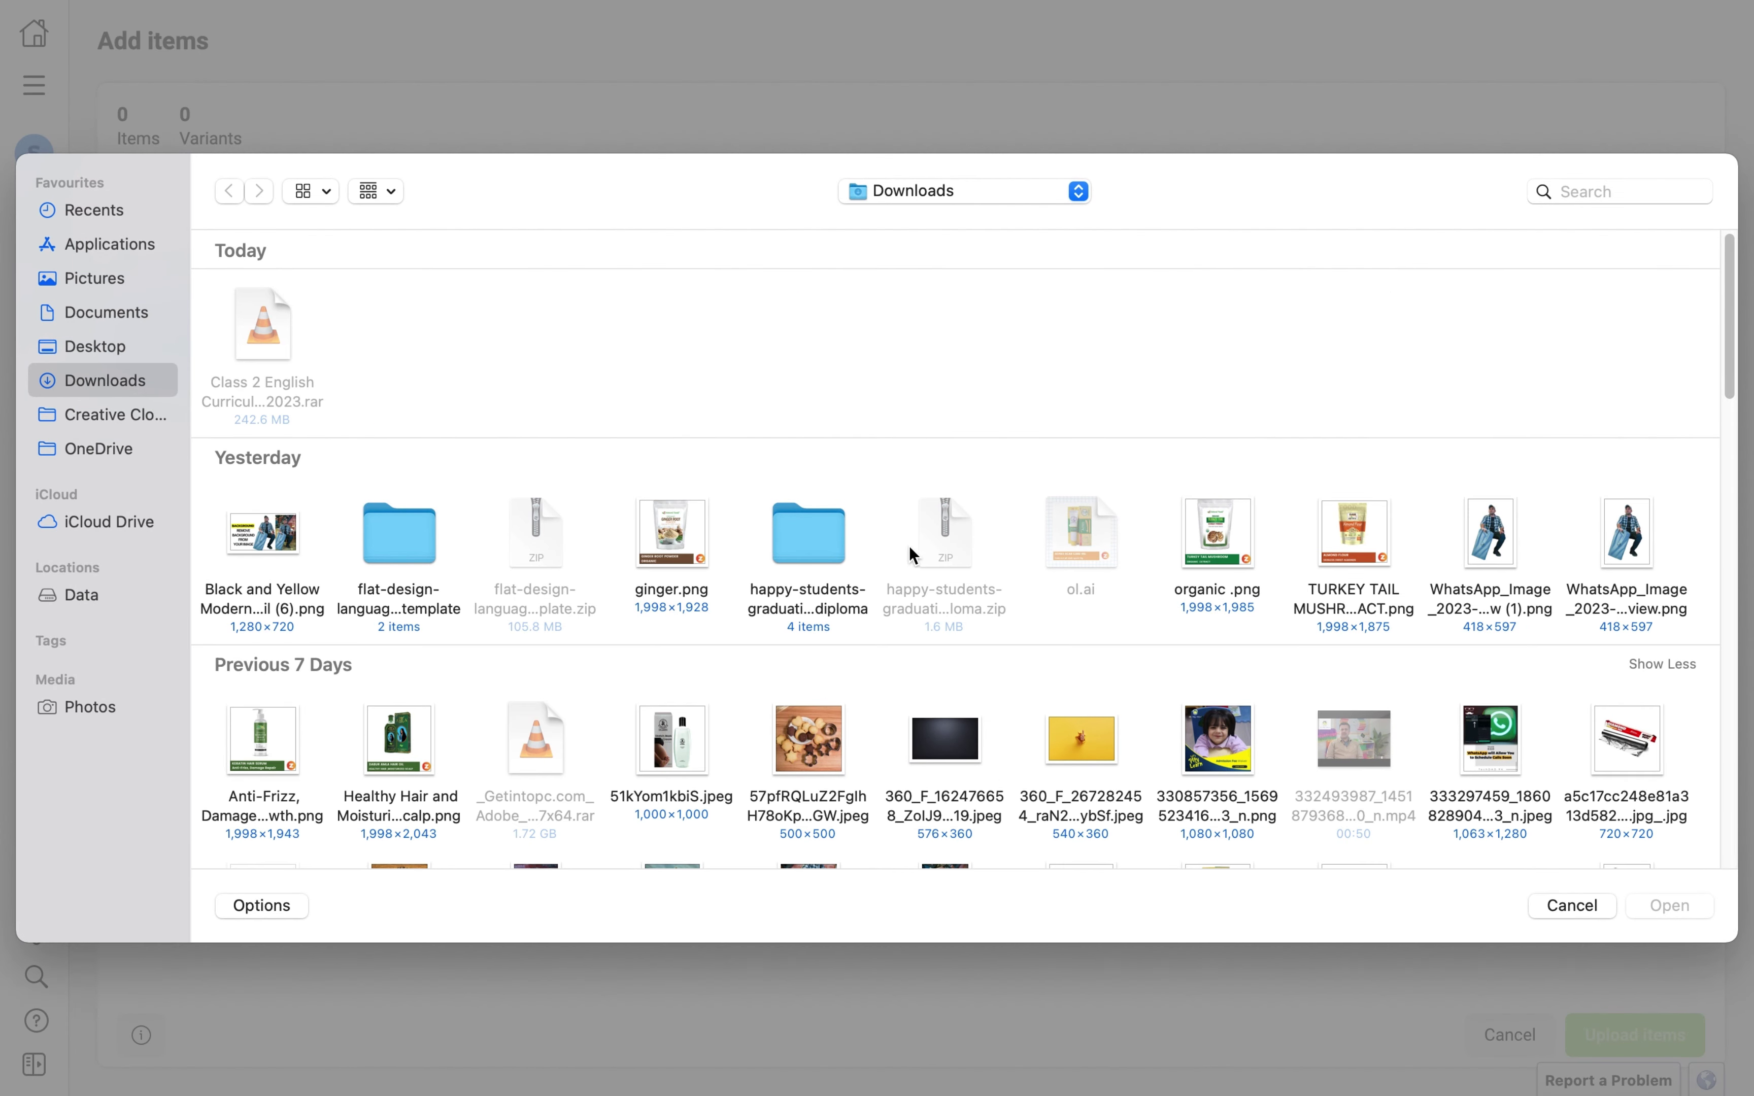
scroll(1232, 682, "down", 5)
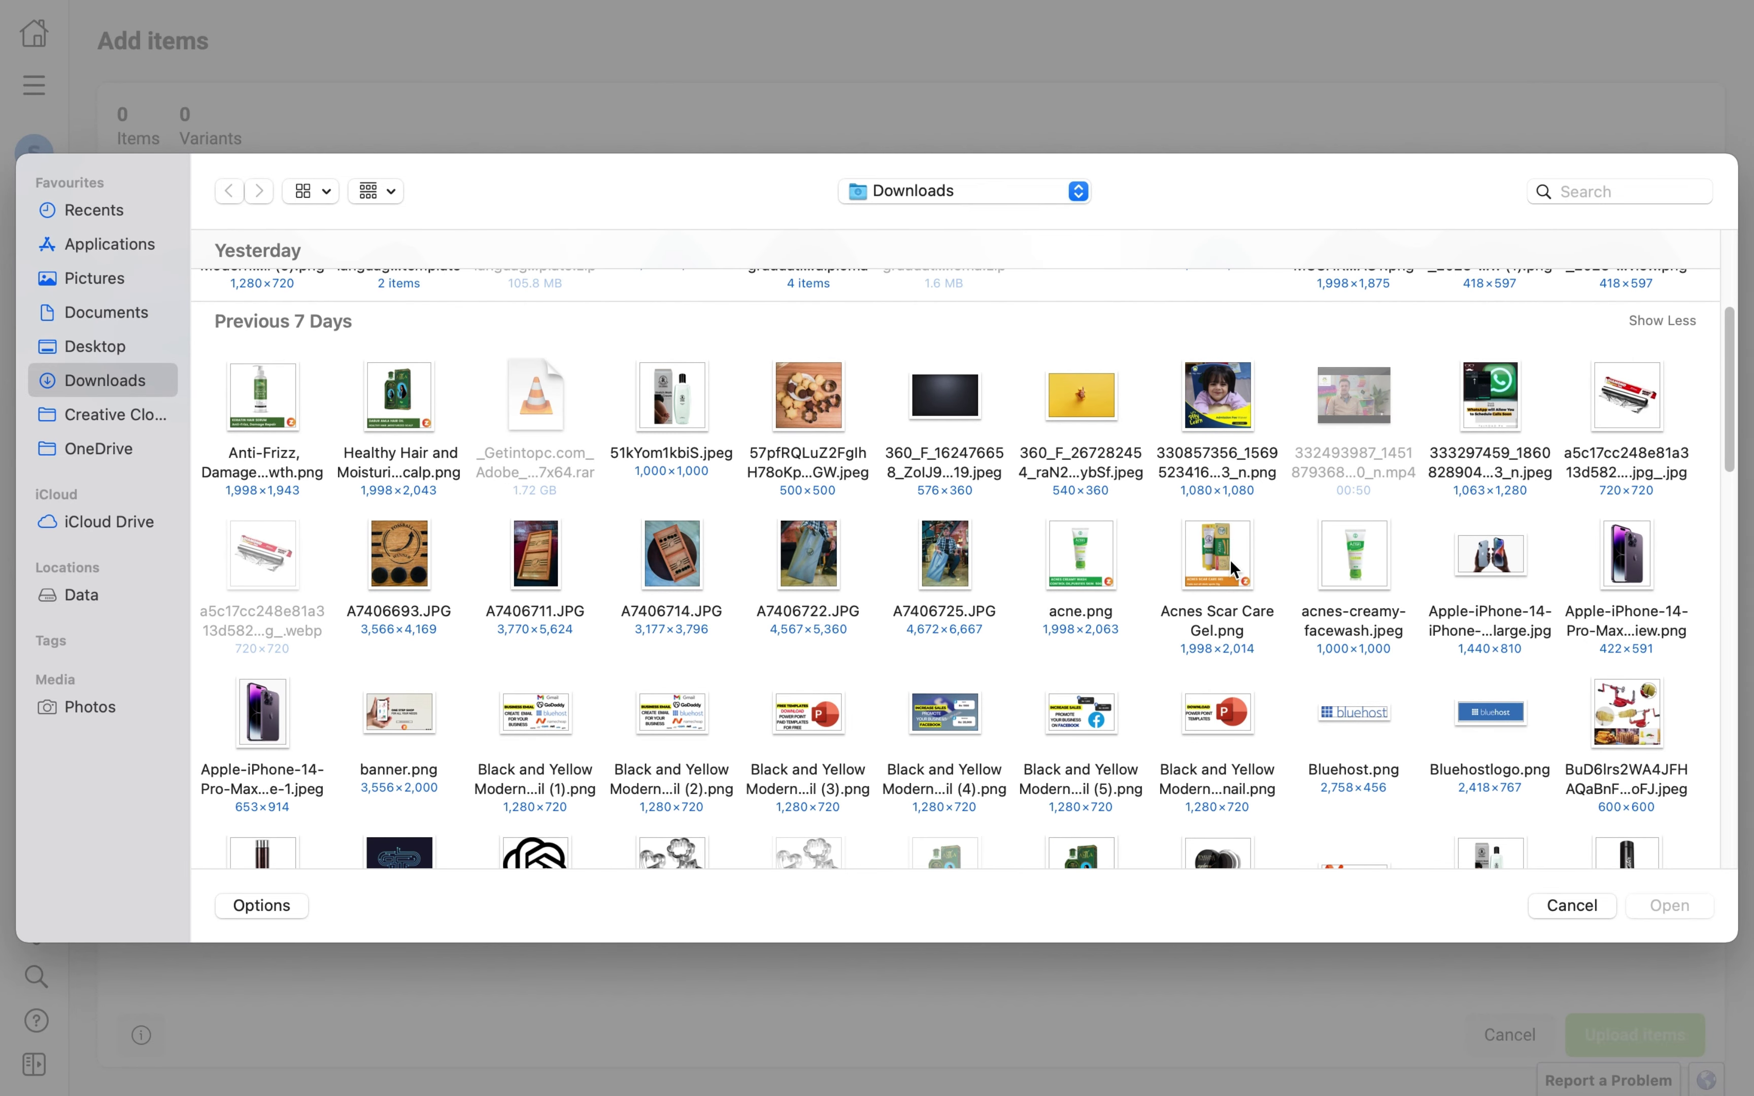
left_click(1086, 557)
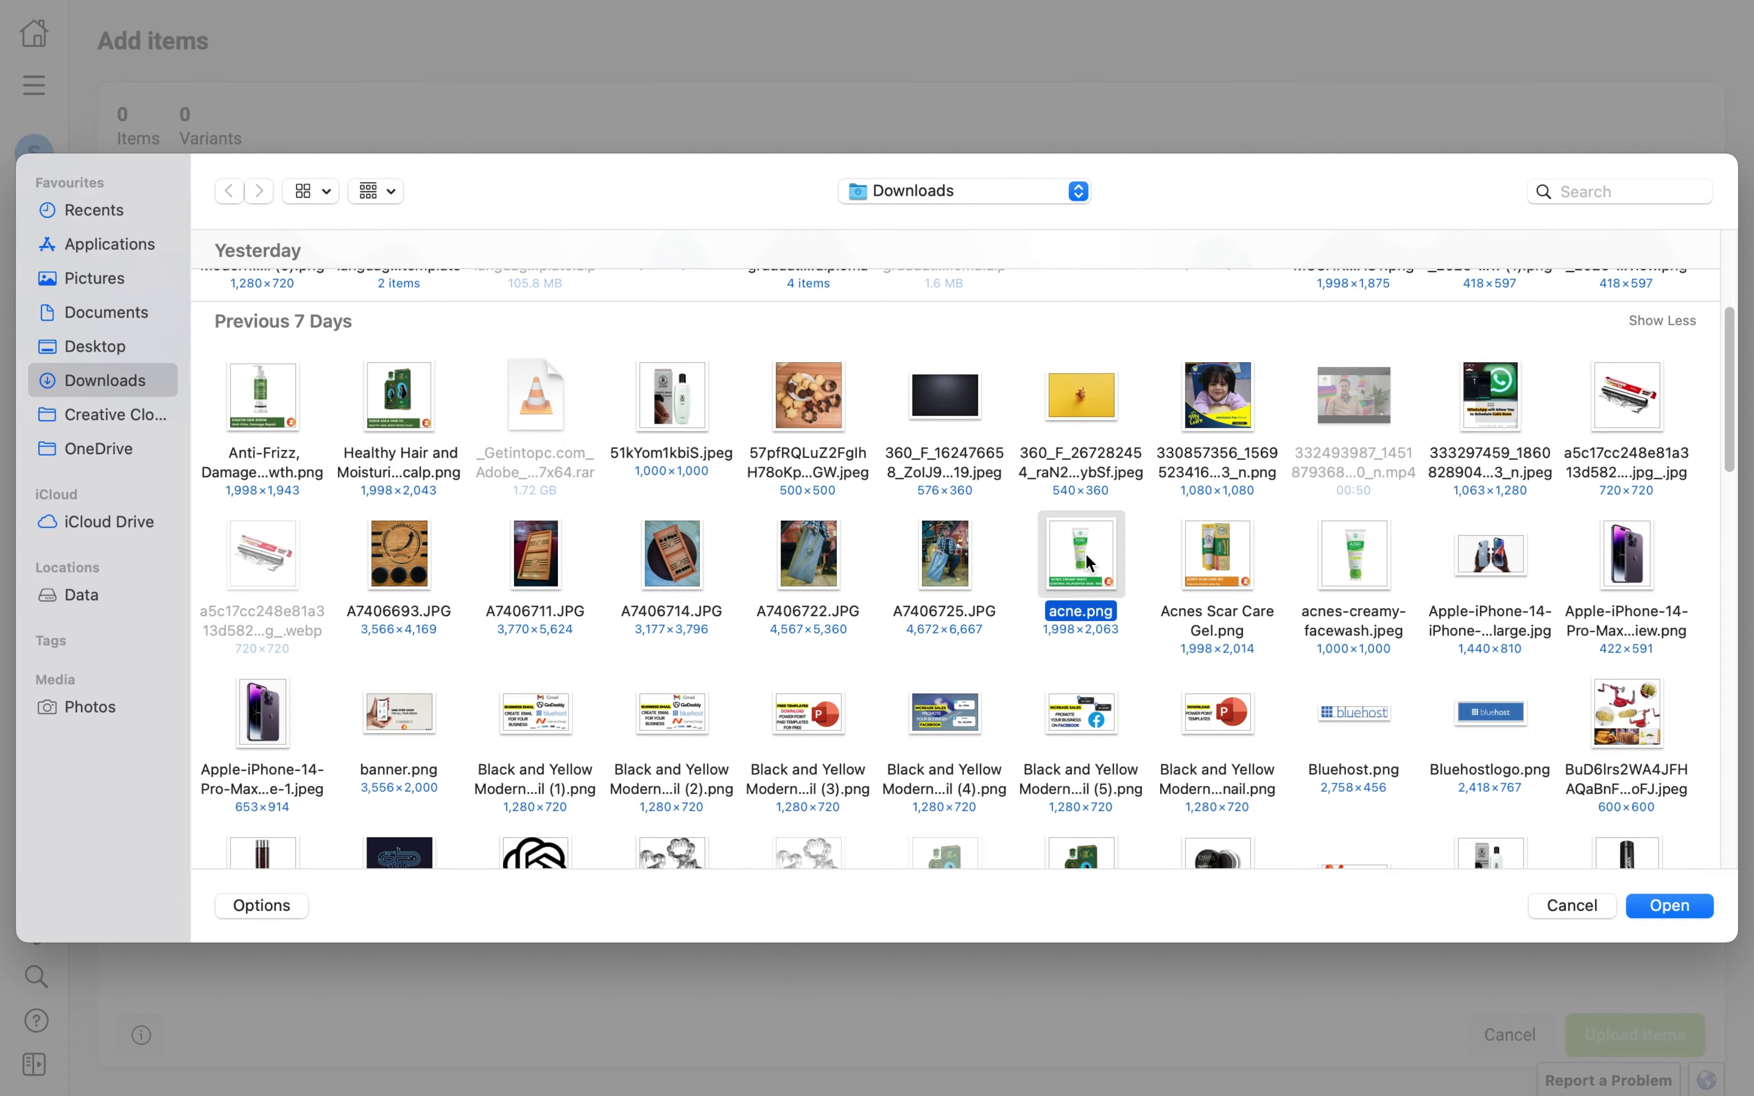
key("Return")
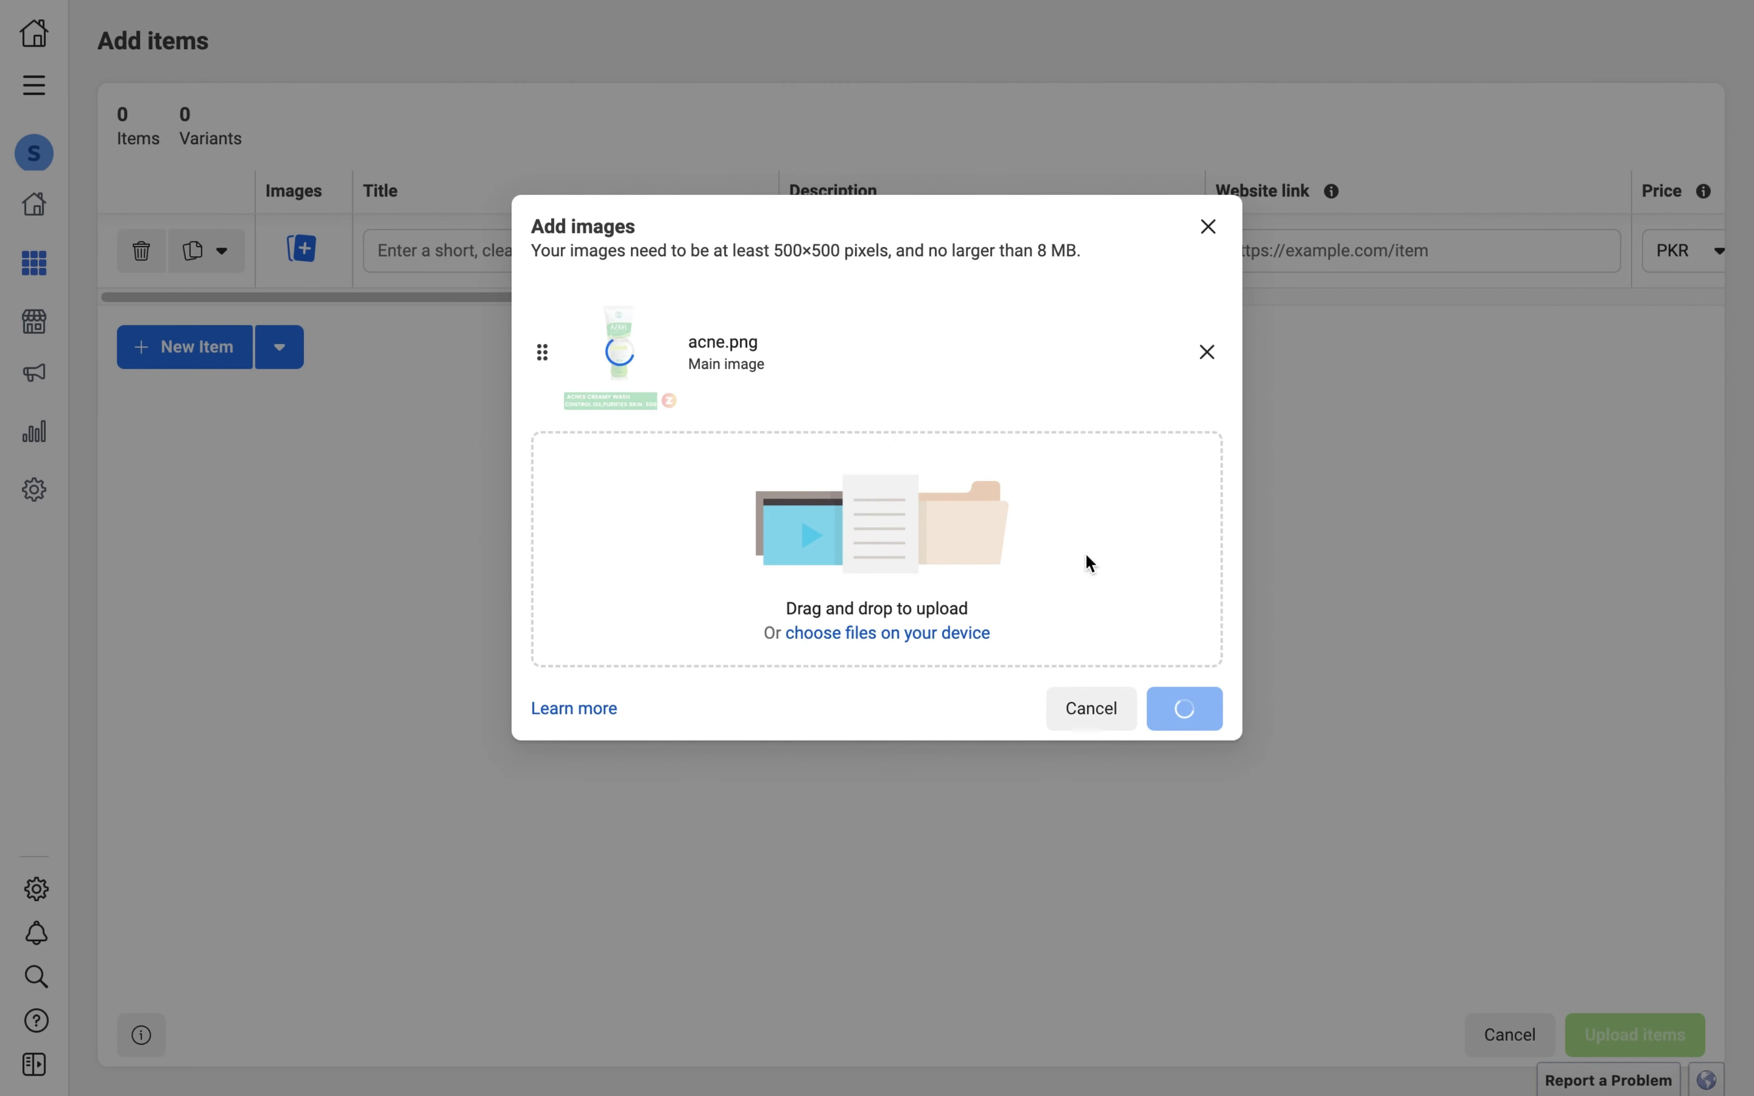
- Save the image, then enter title 'Acne face wash' and description 'Best product for ance'
left_click(1180, 707)
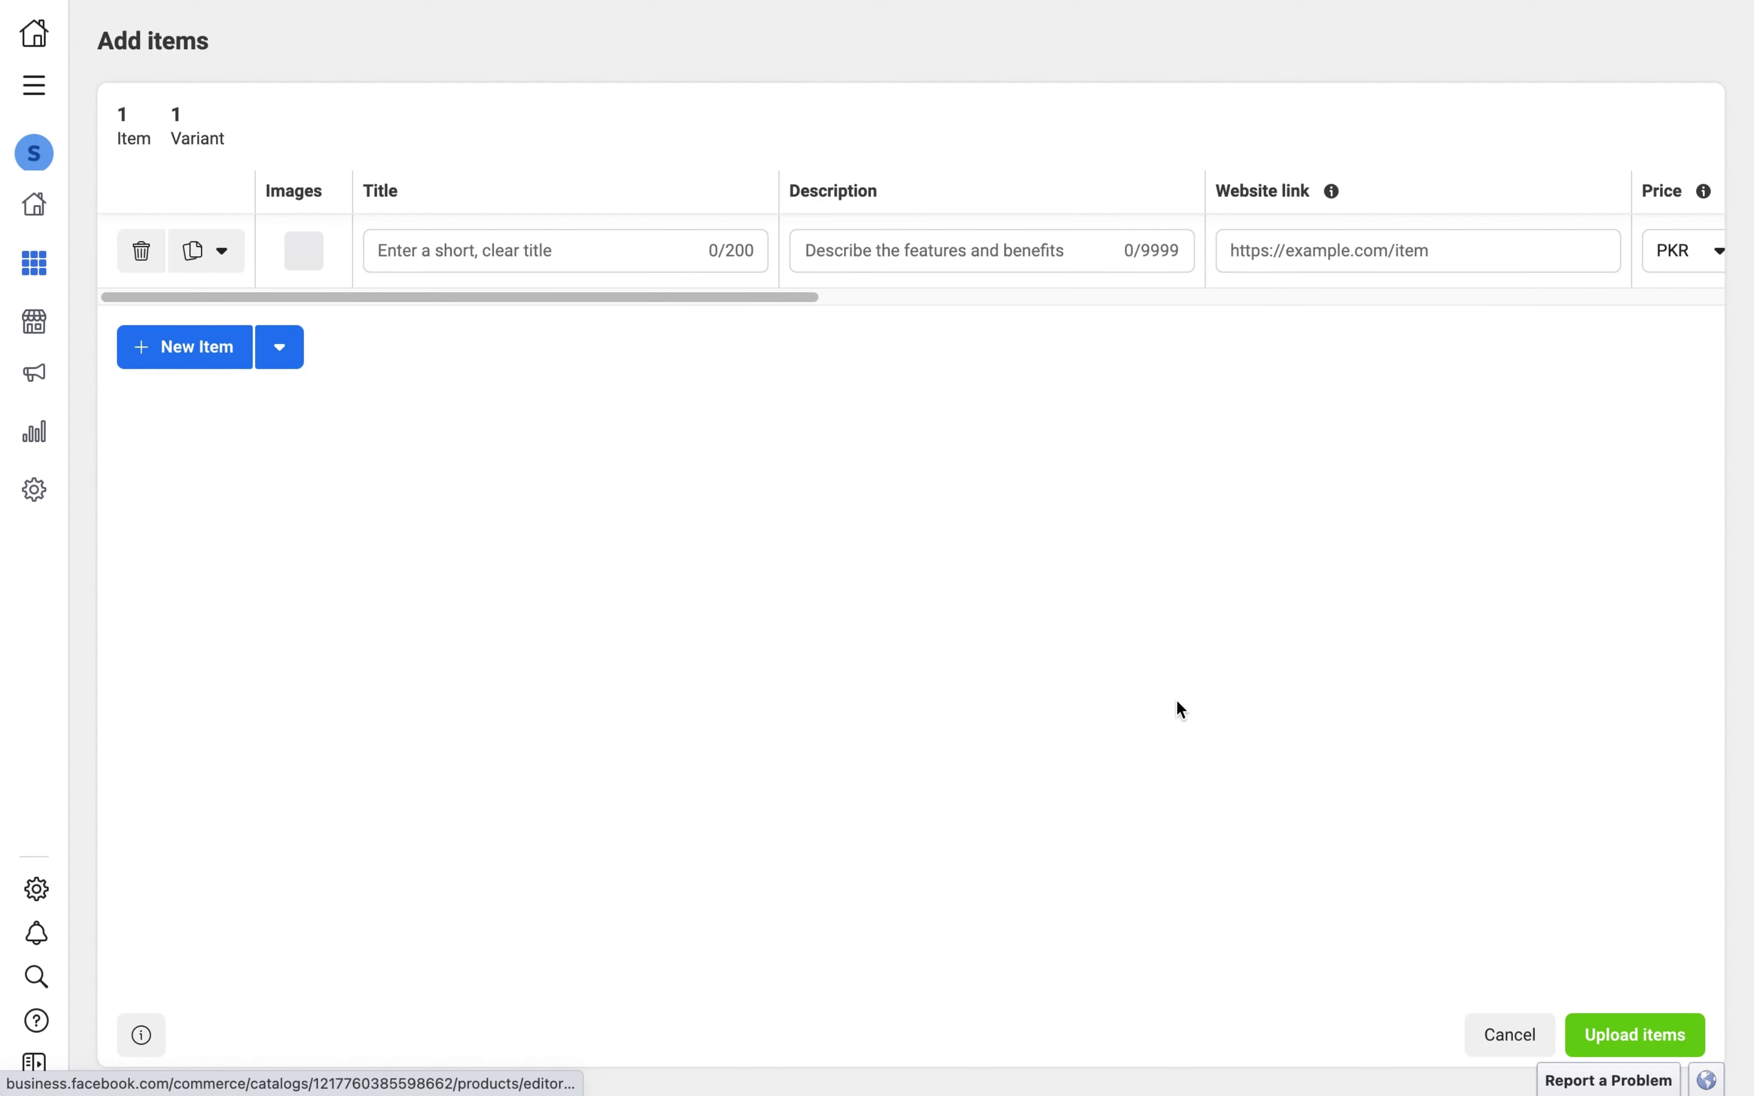
left_click(604, 261)
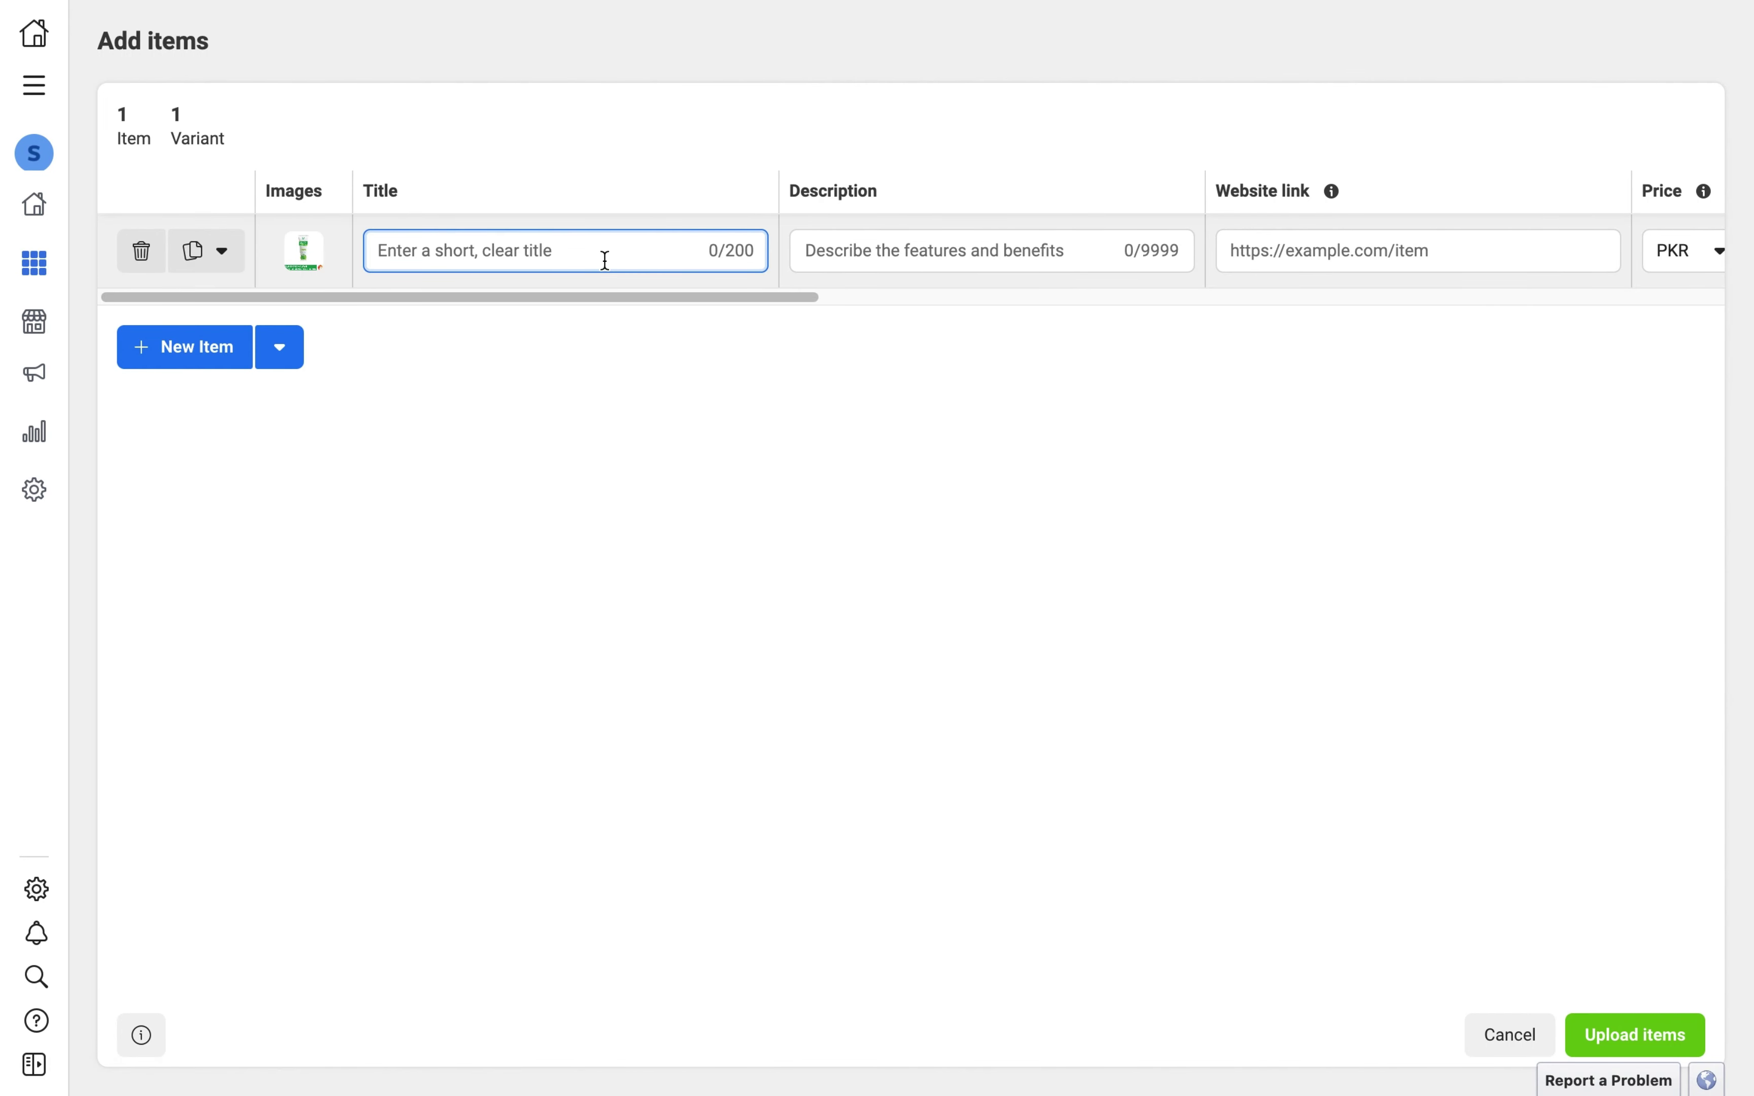
type("A")
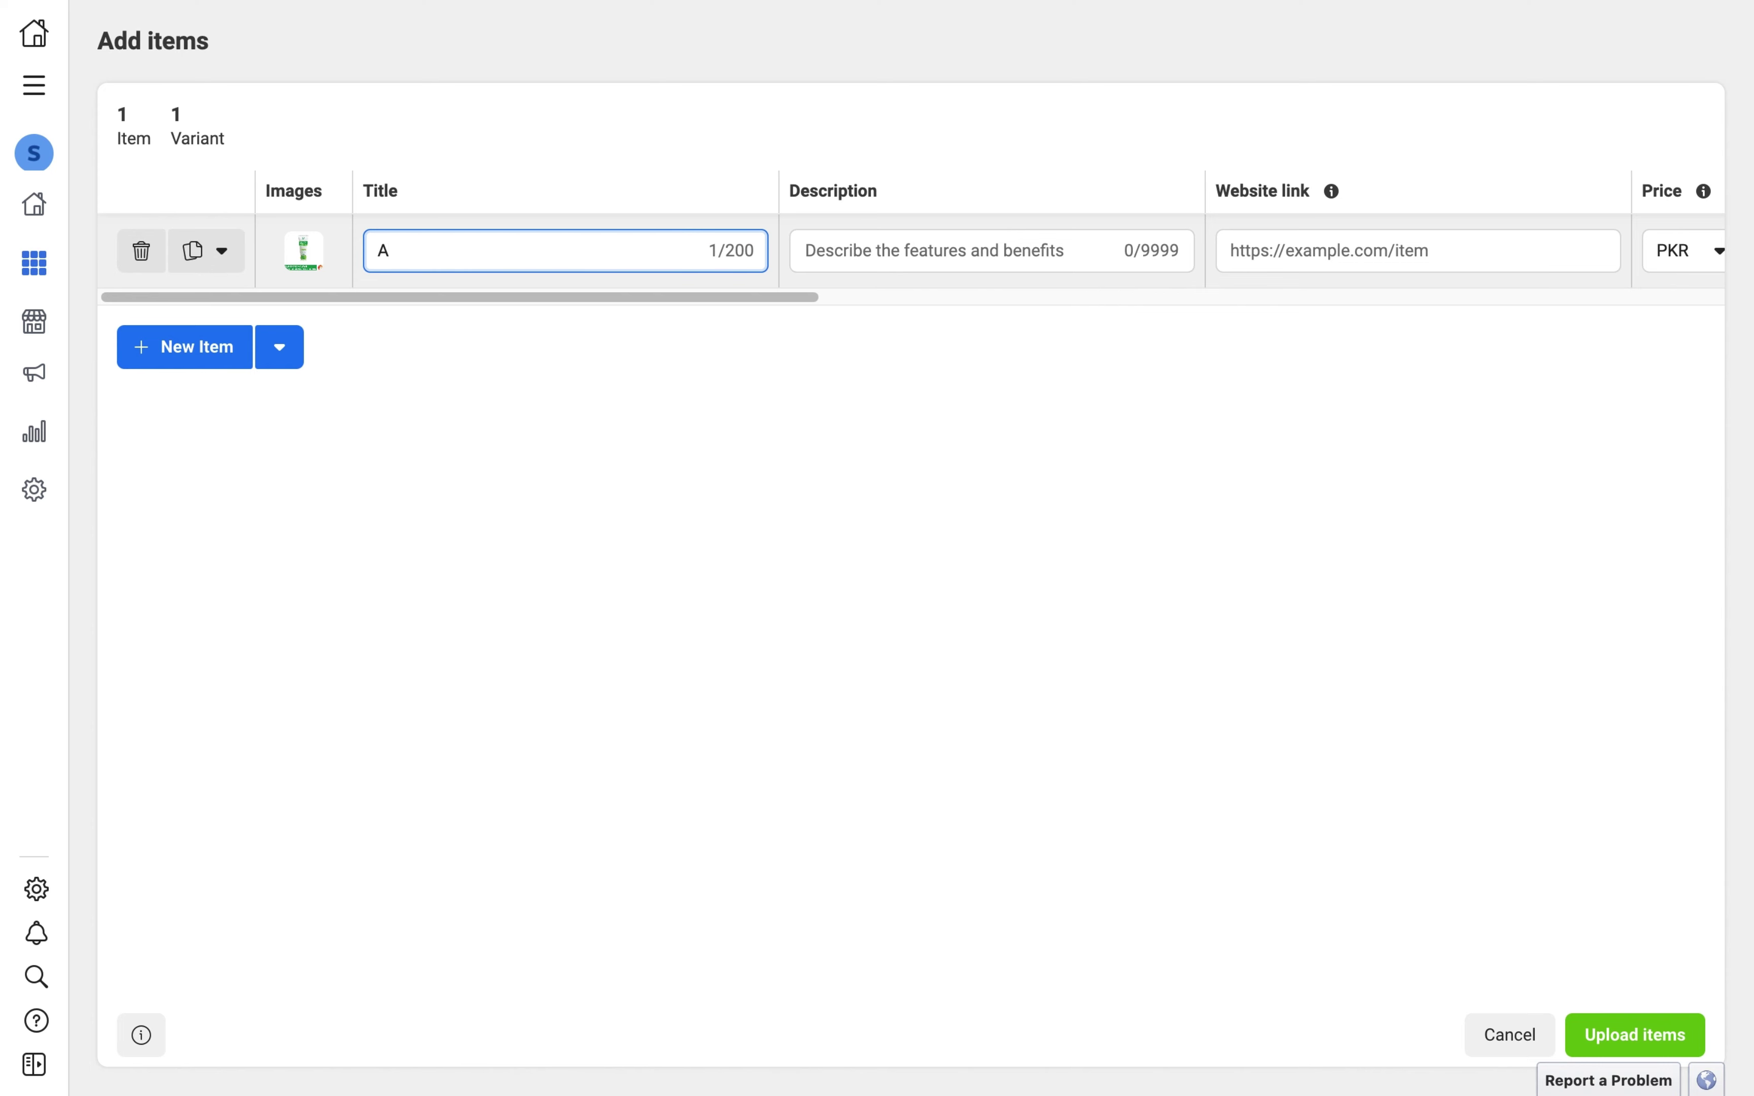
type("cne fash")
type("e wash")
left_click(926, 258)
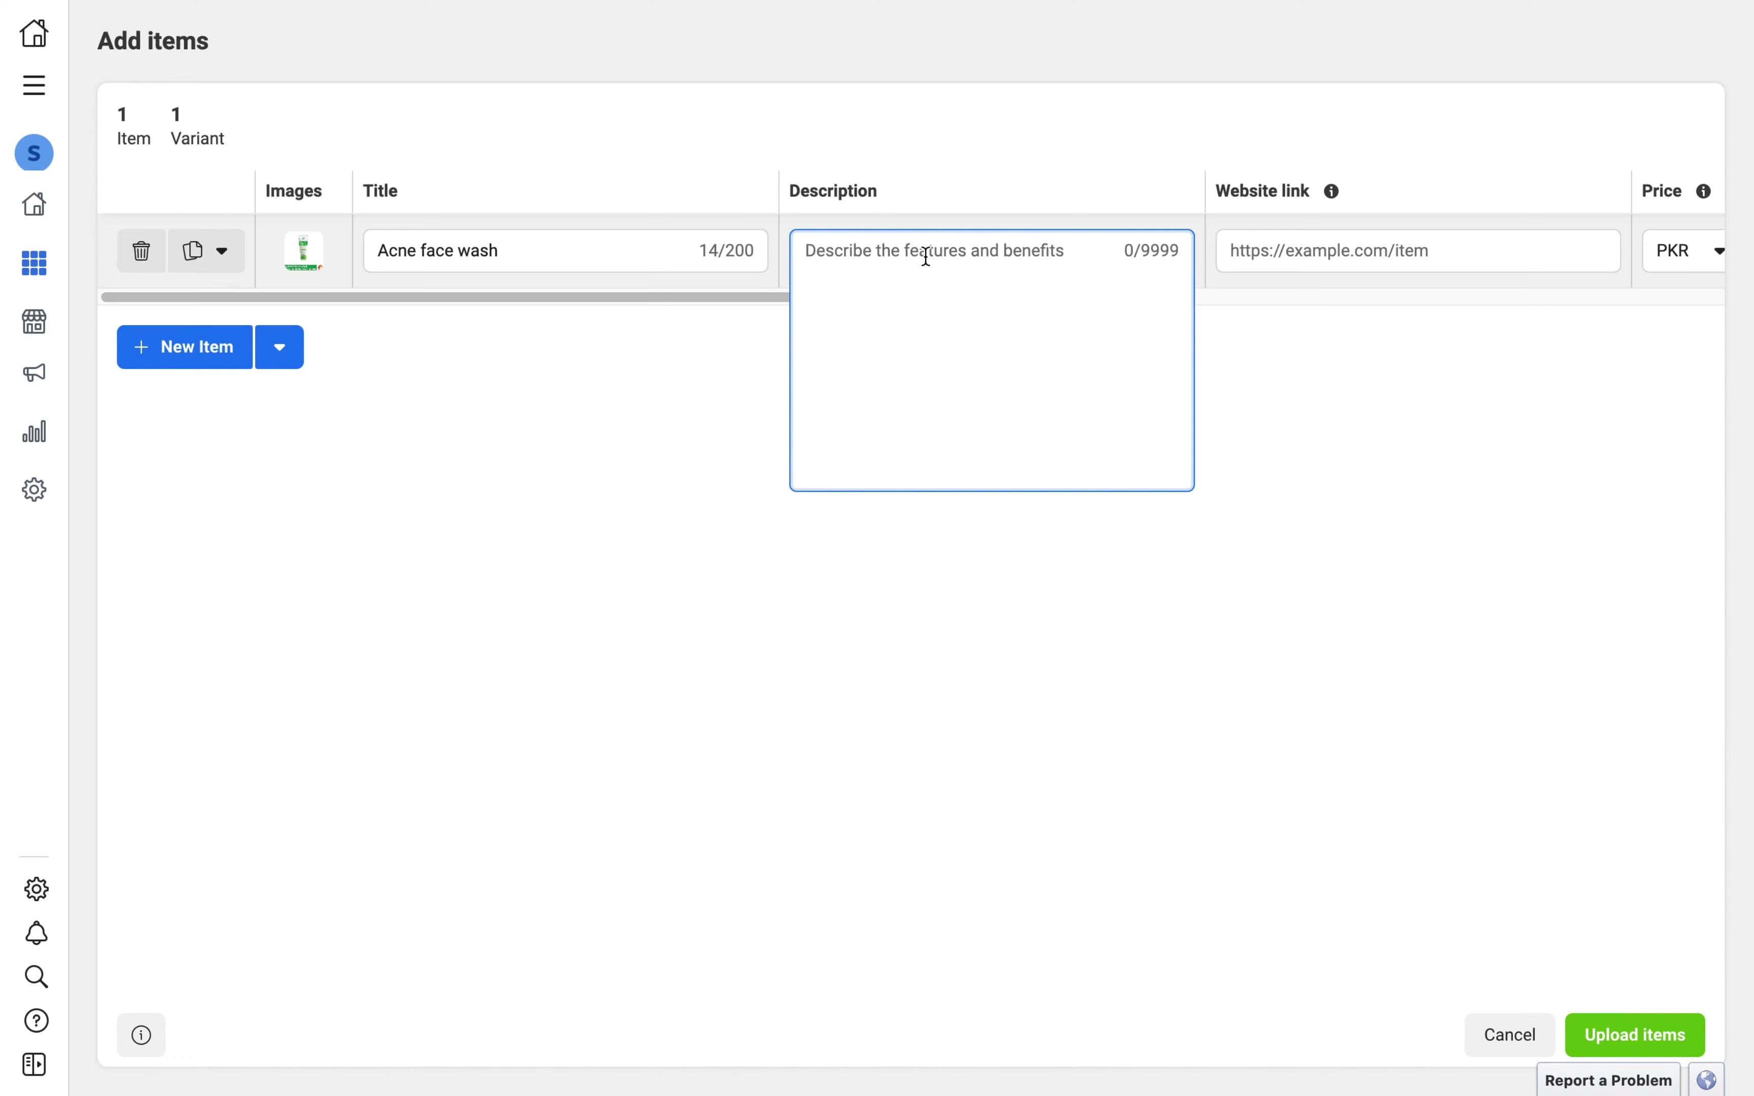
type("best")
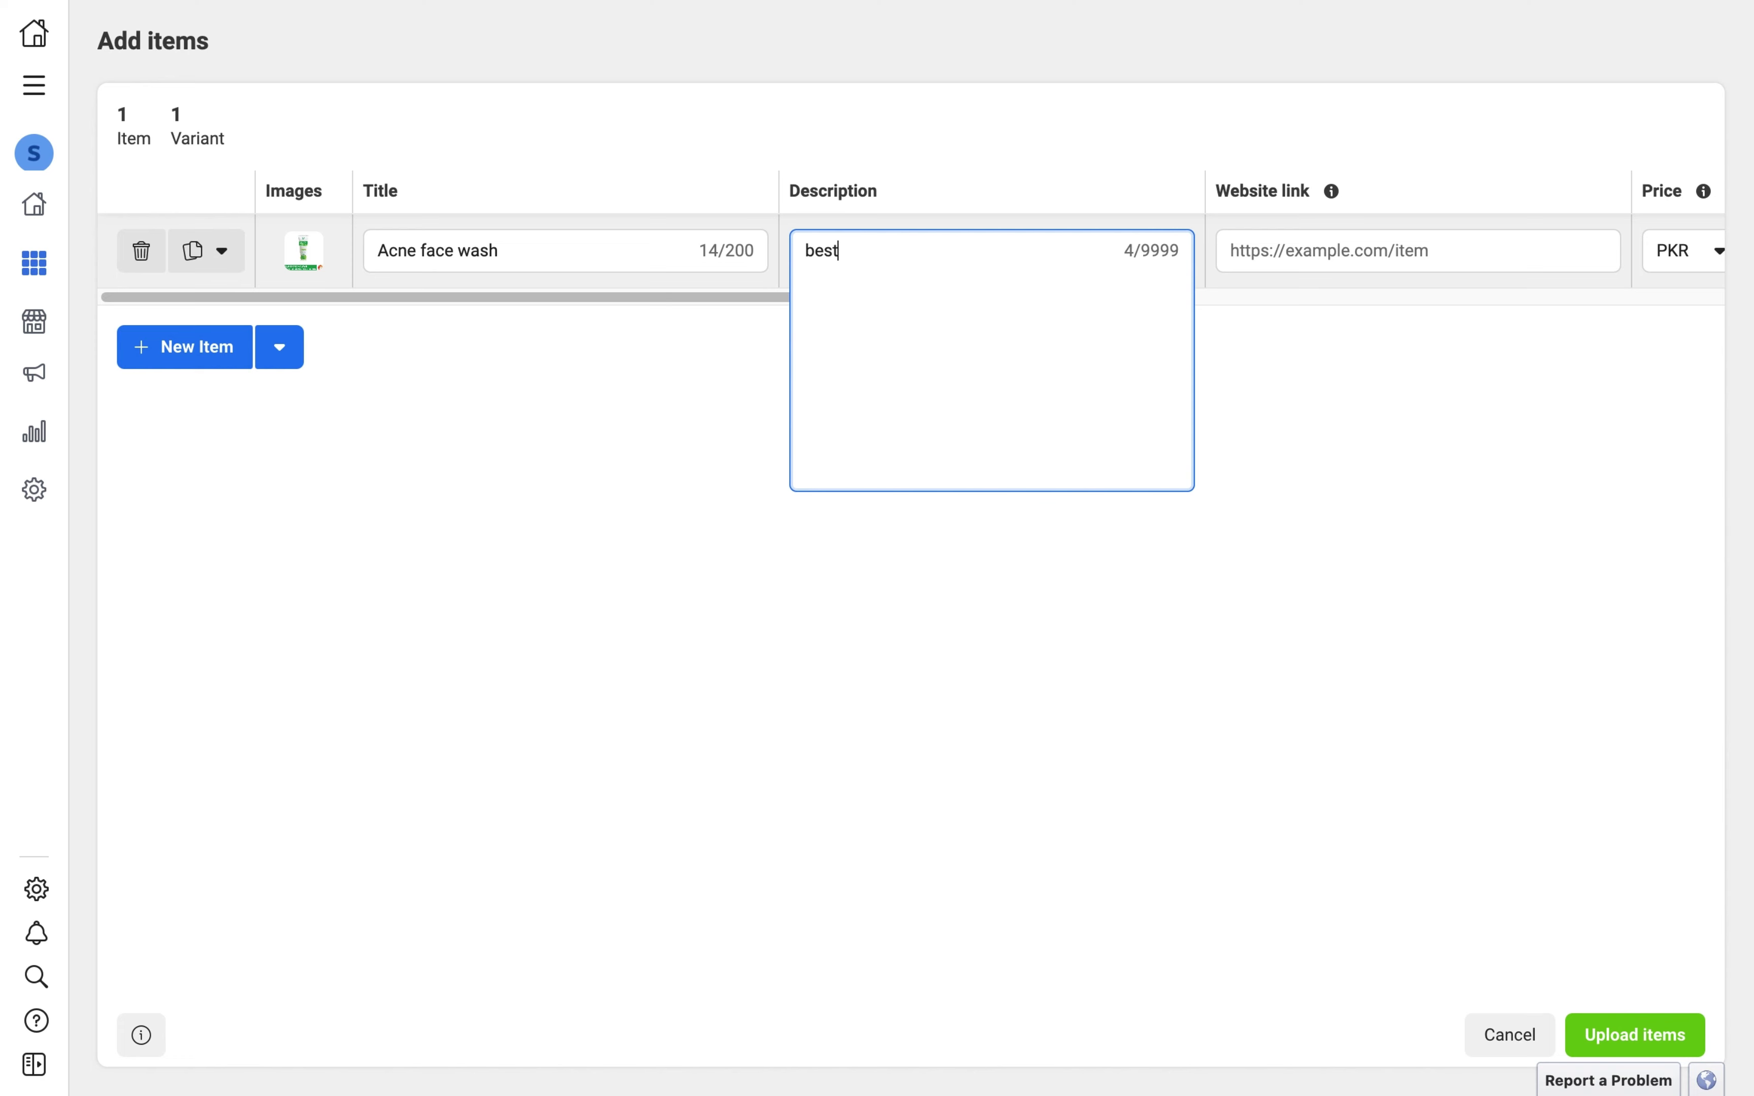
key("BackSpace")
key("BackSpace")
key("BackSpace")
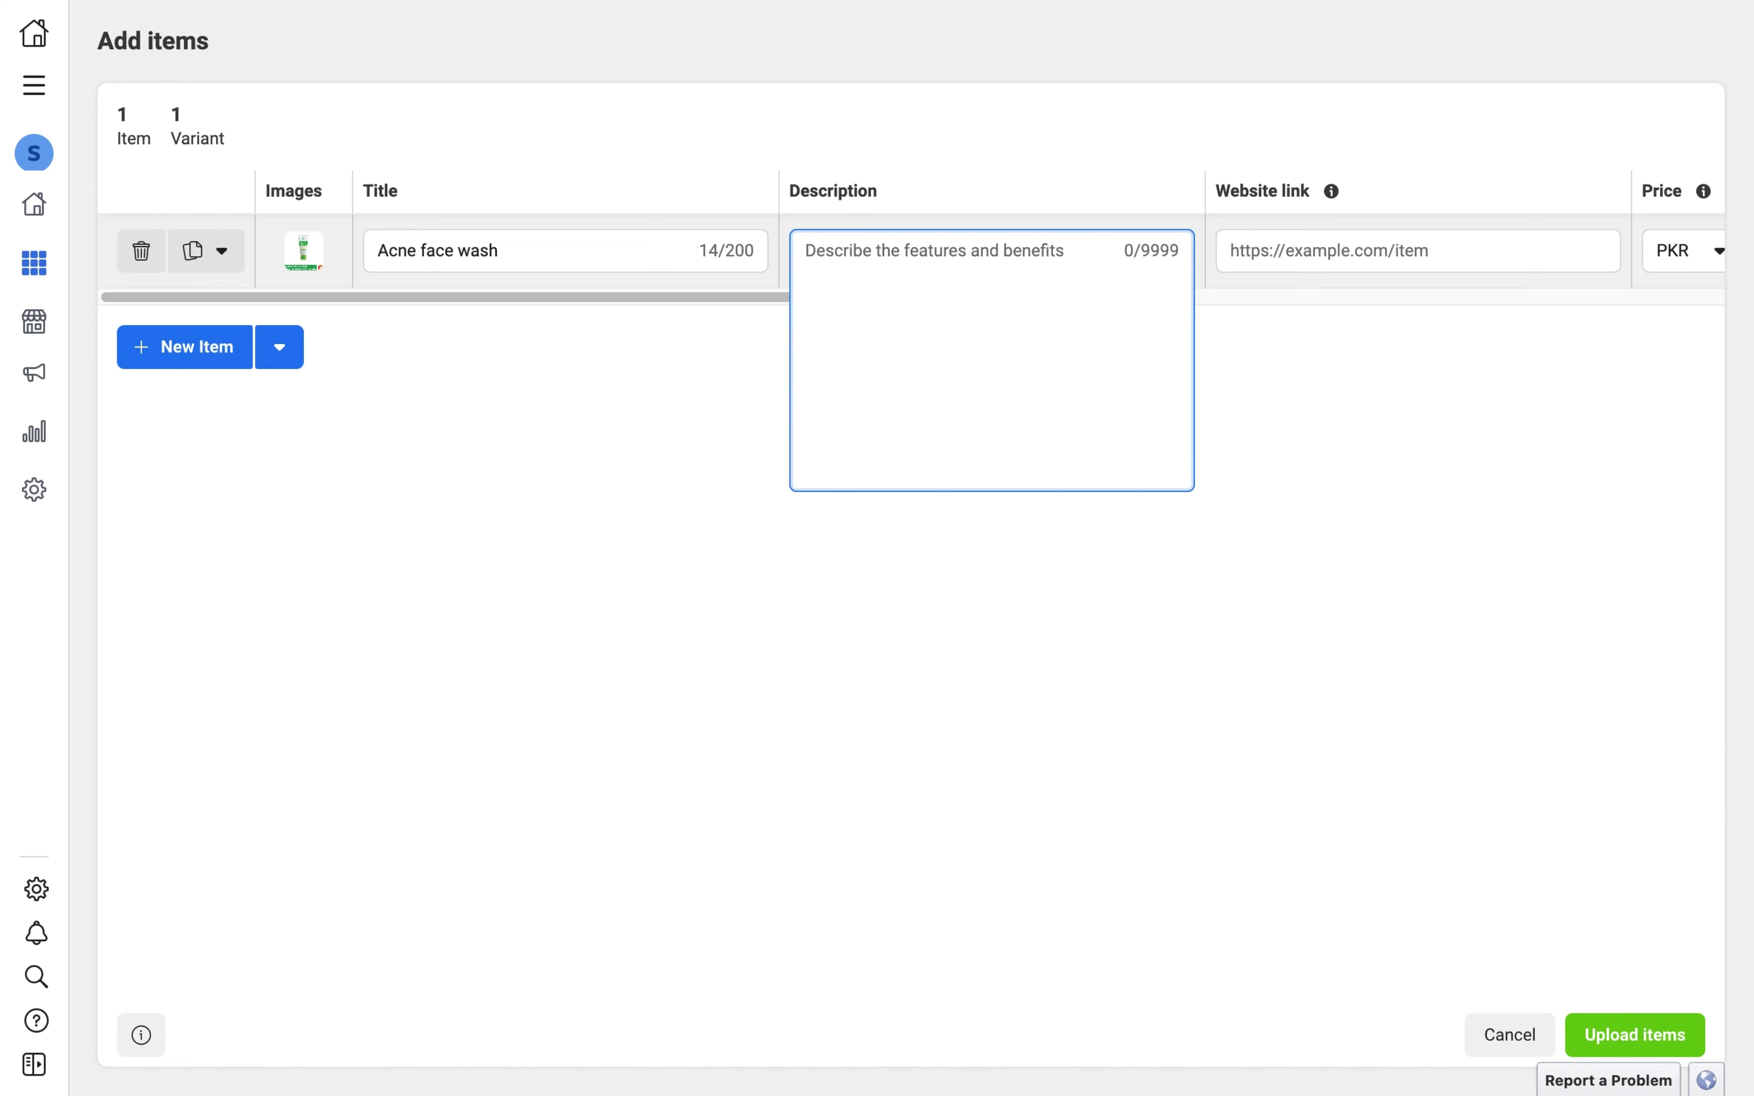
type("Best prod")
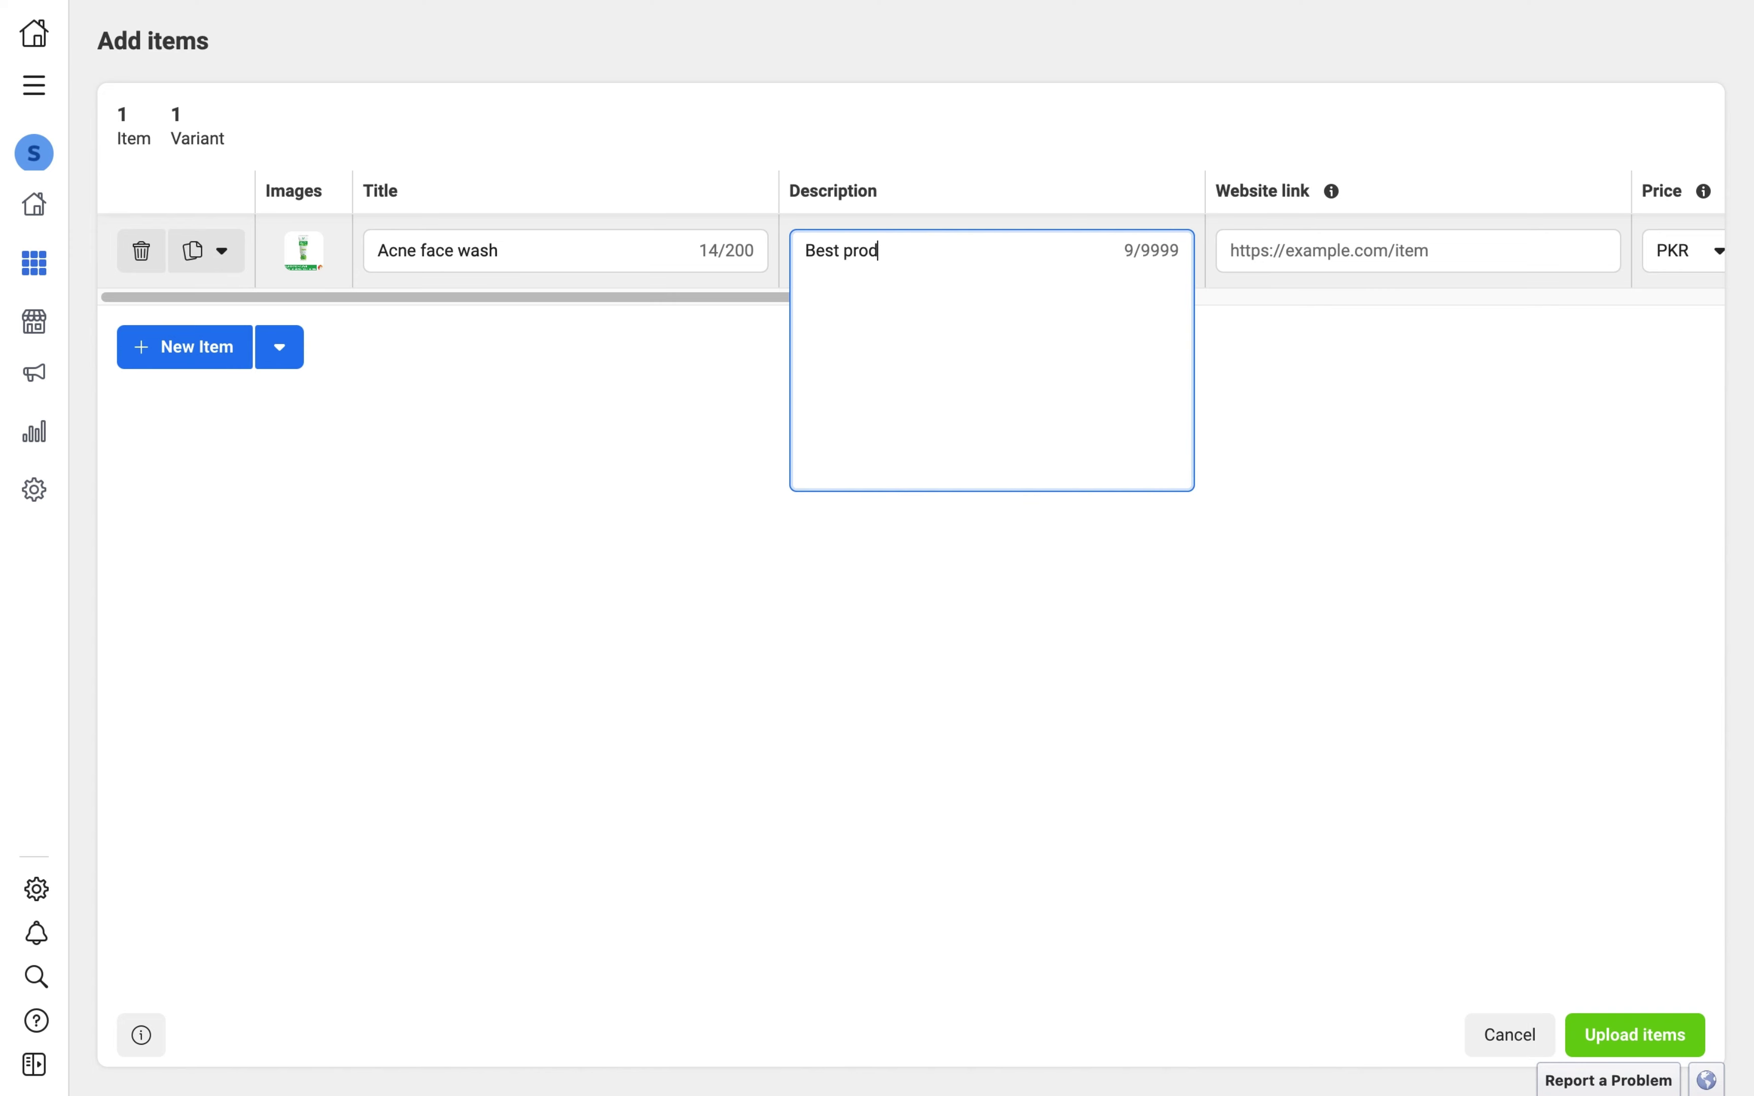
type("uct for ance")
- Leave the website link field empty for now and exit the browser's full-screen view
left_click(1388, 252)
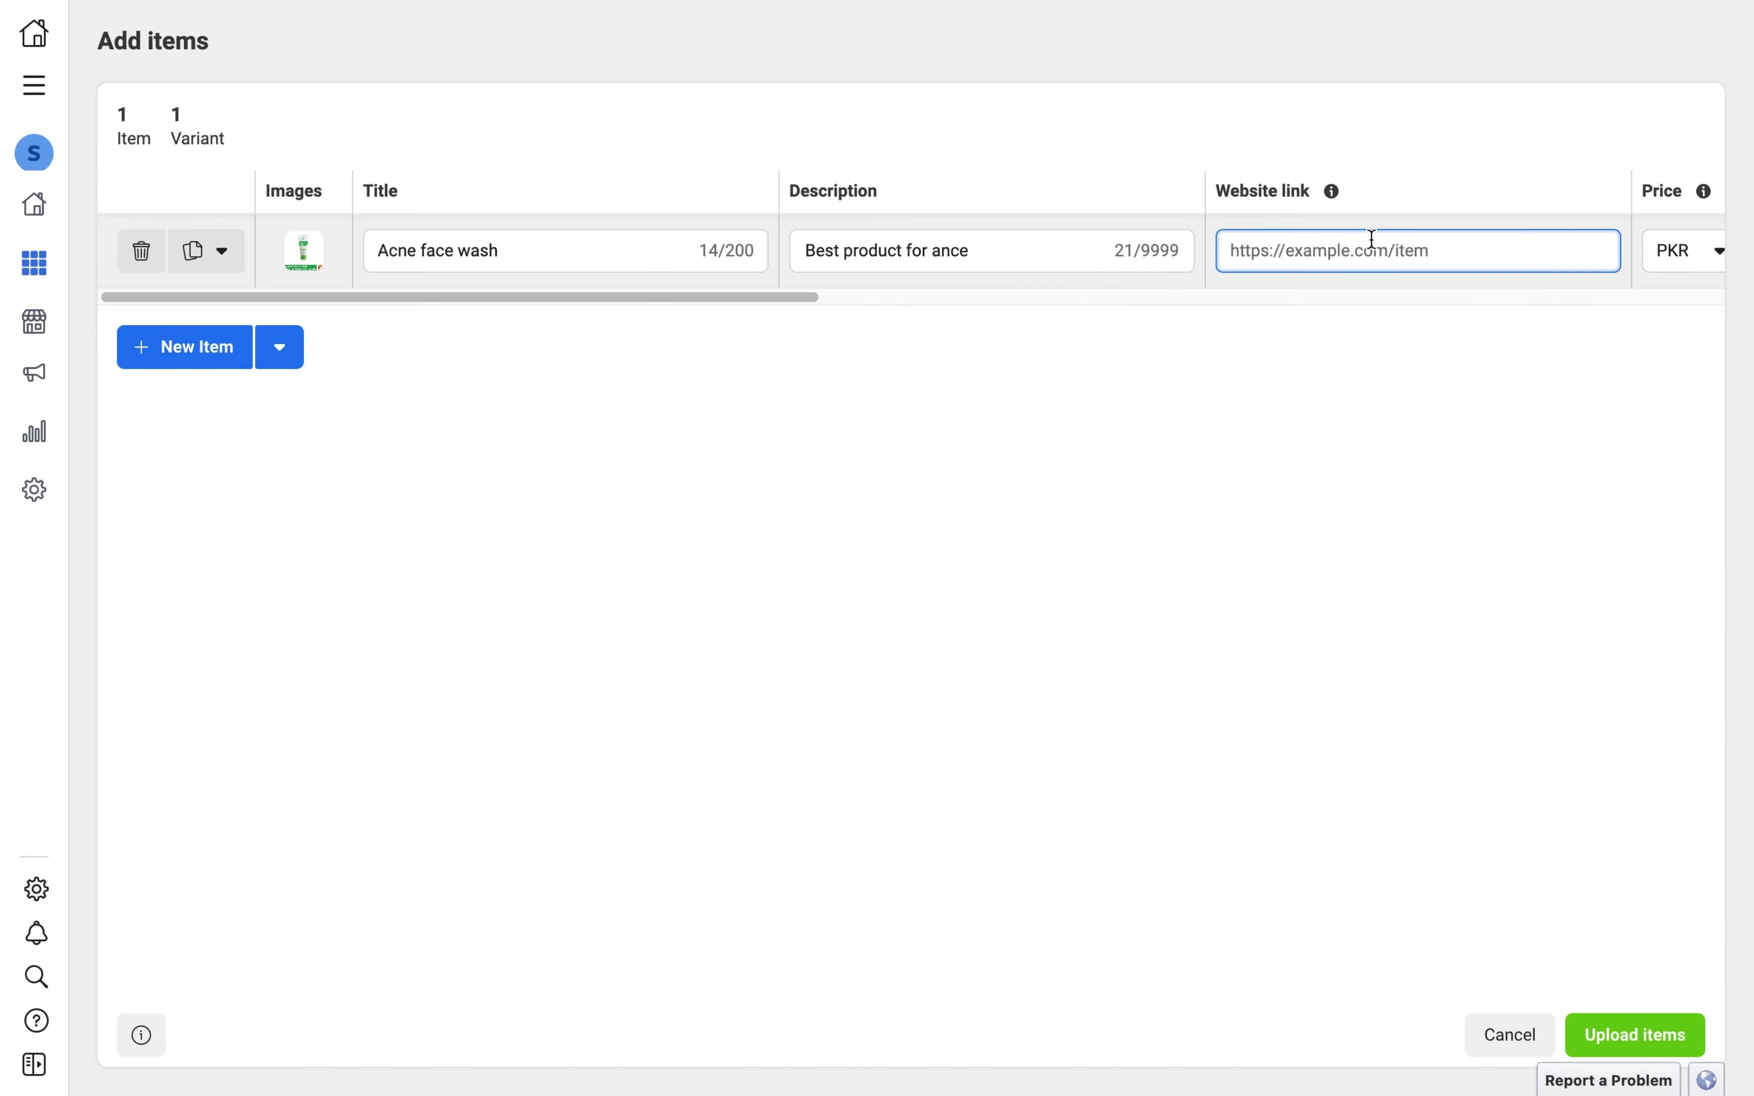
mouse_move(1330, 191)
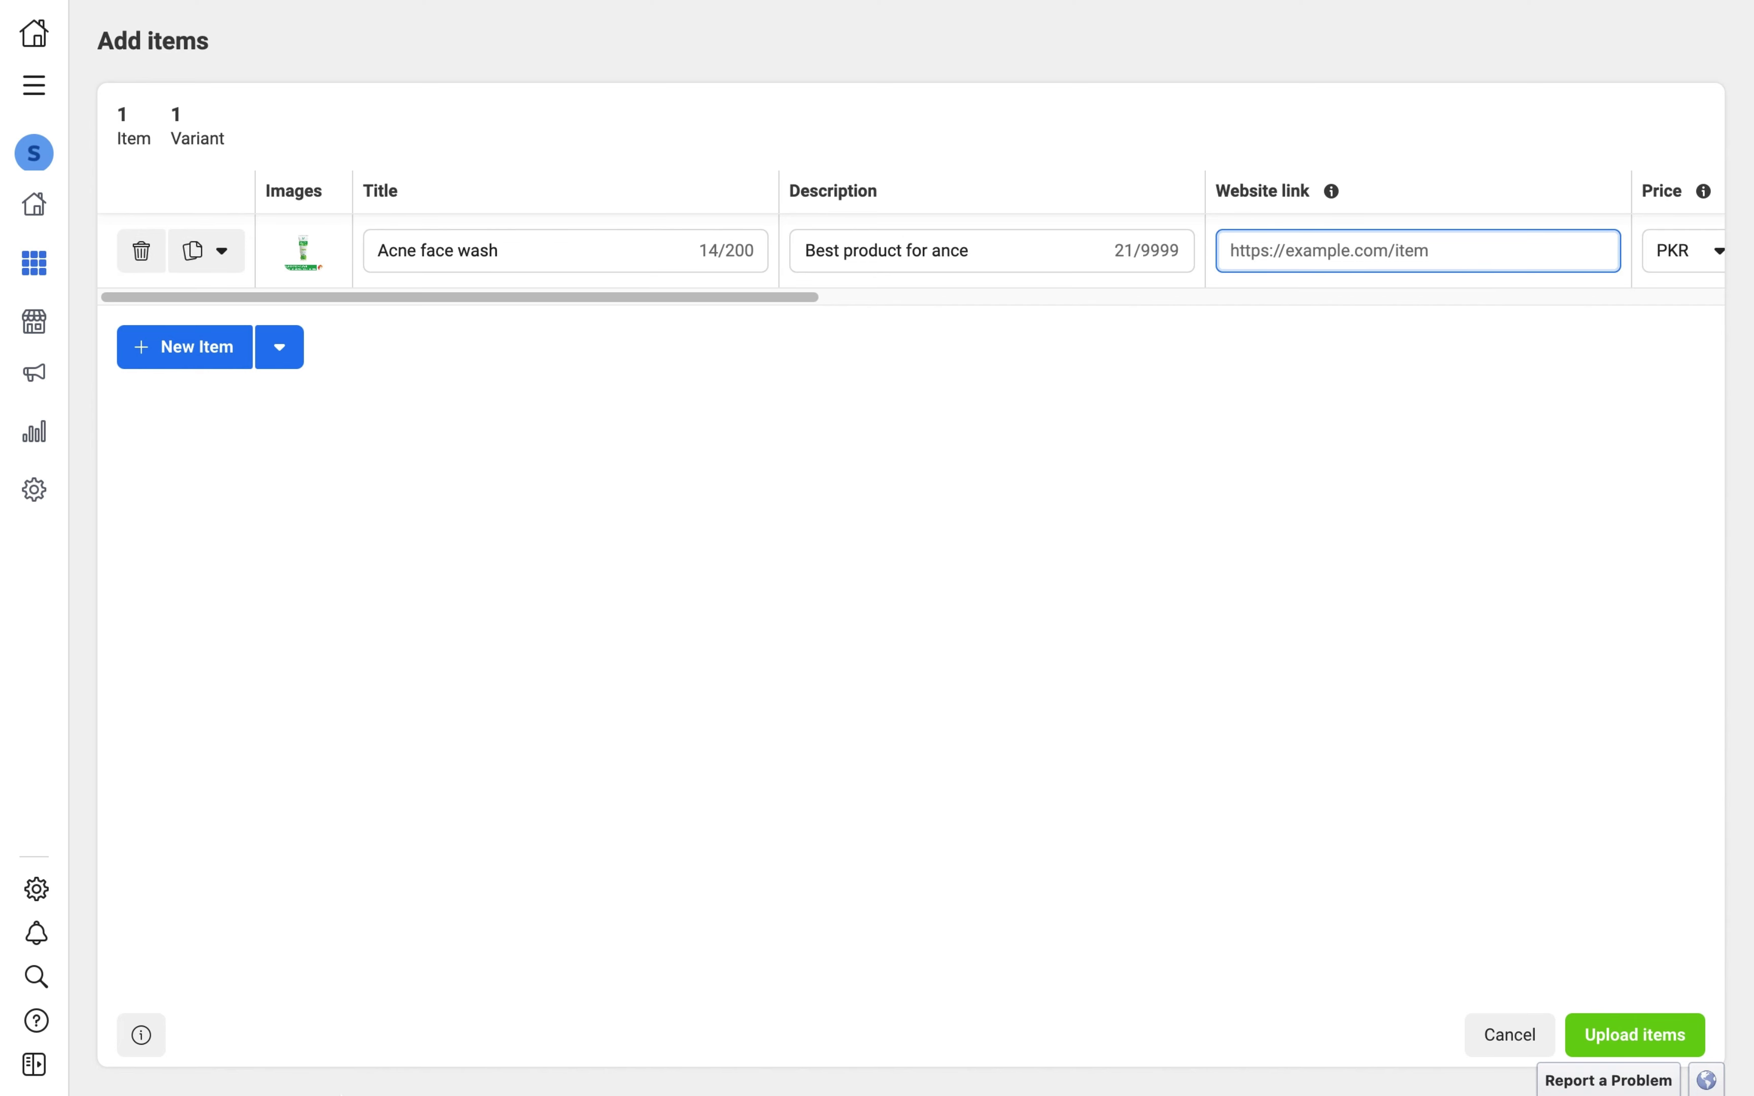
left_click(591, 520)
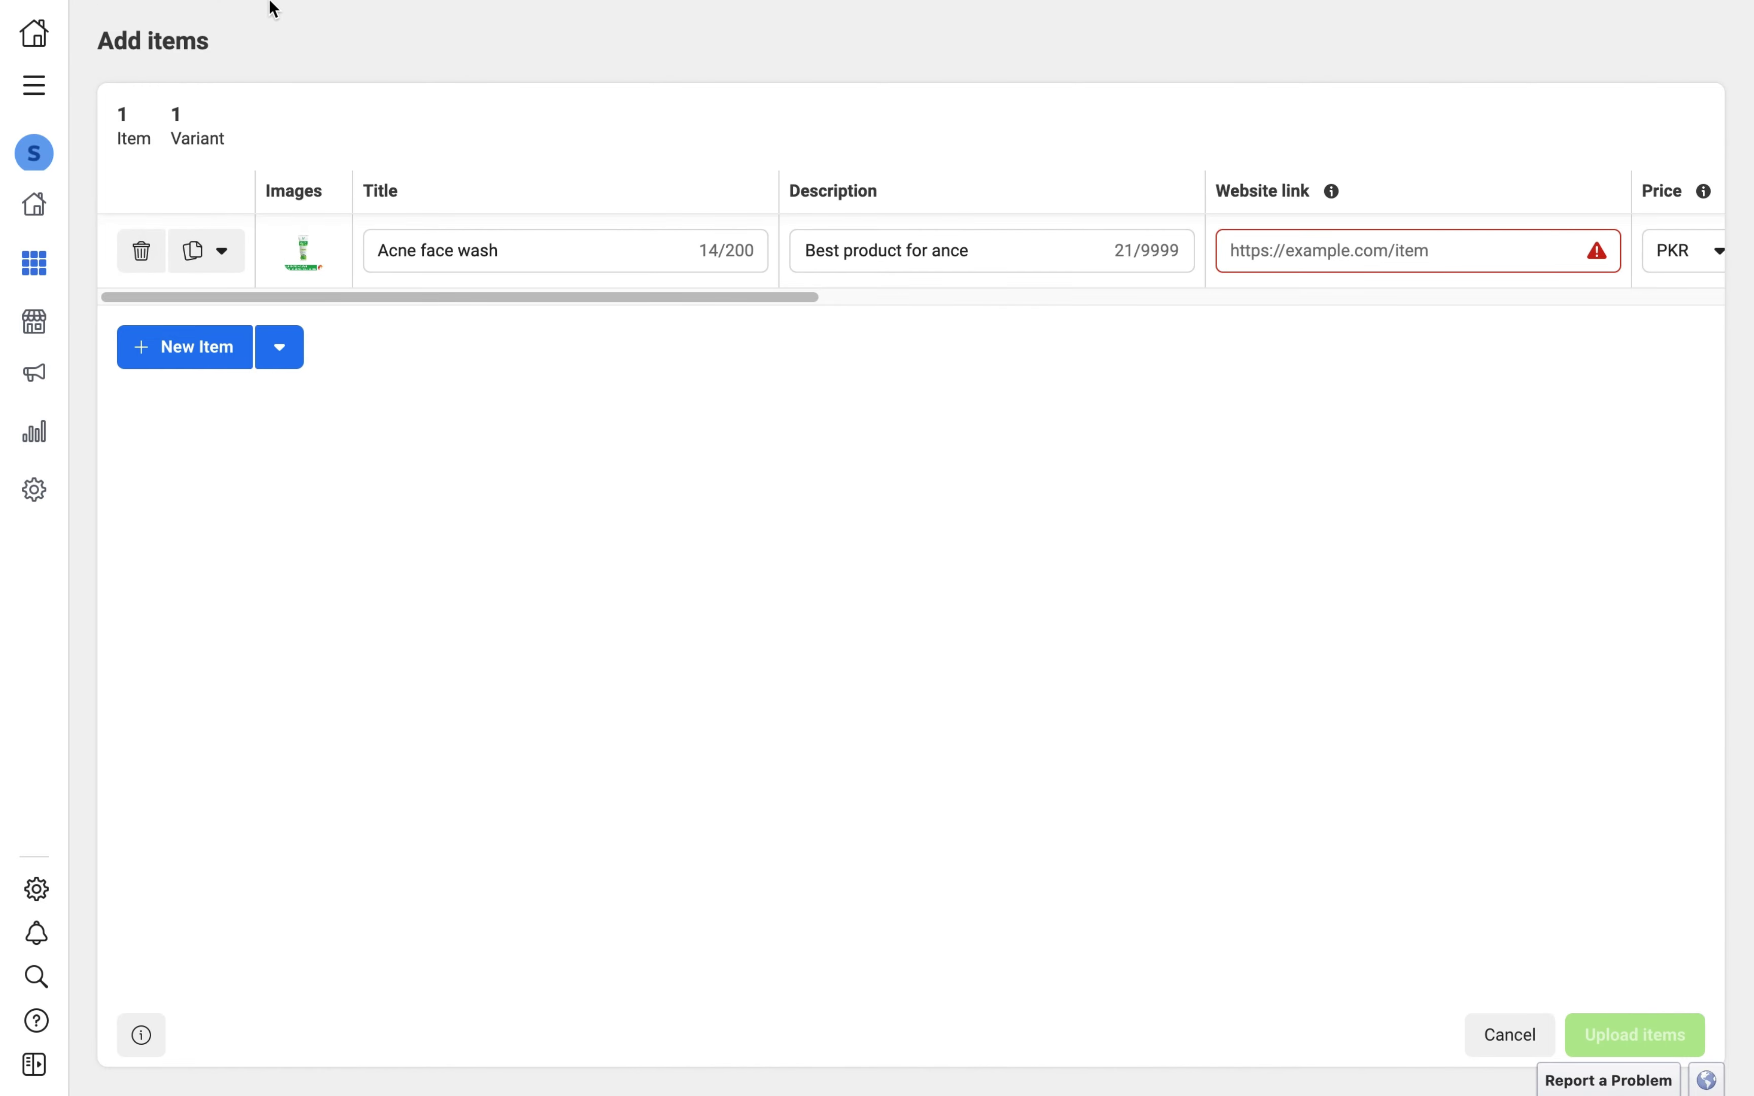
mouse_move(276, 10)
left_click(82, 46)
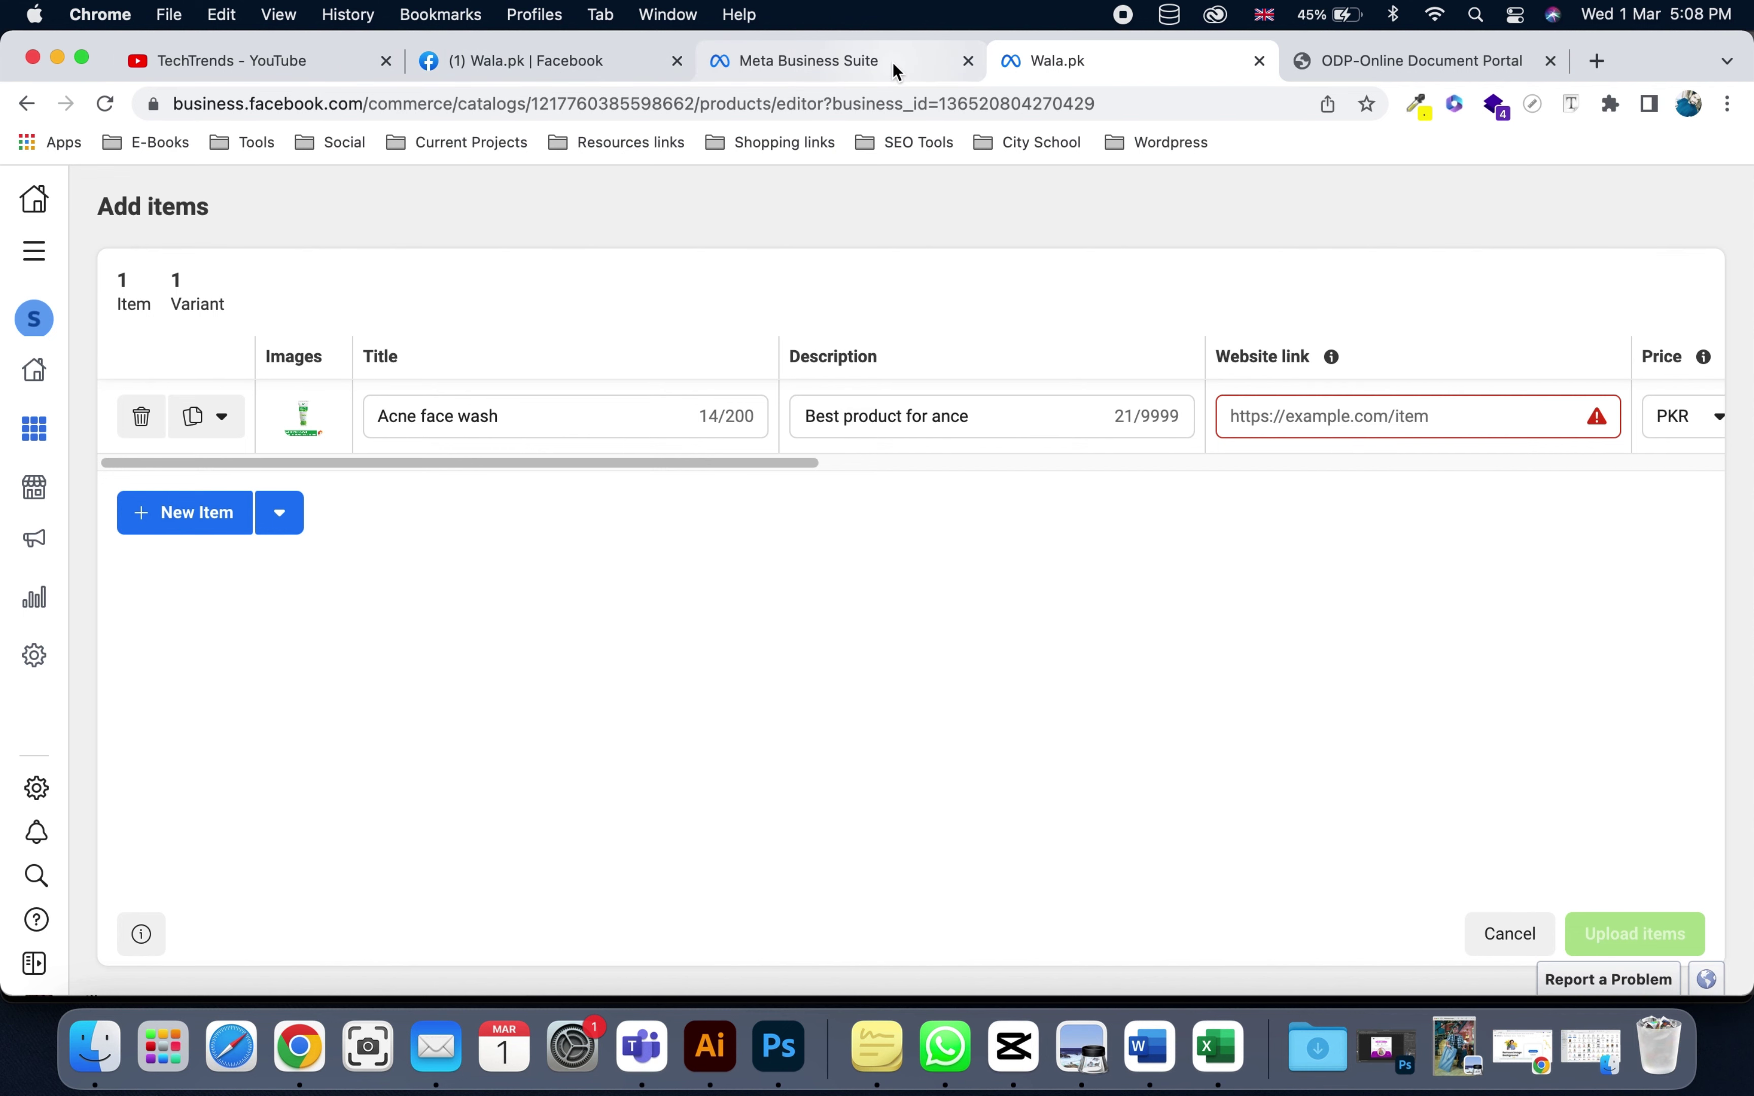
- In a new tab, open the Acnes Creamy Wash 50g page on zainstore.pk, copy its URL, and return to Meta Business Suite
left_click(1598, 60)
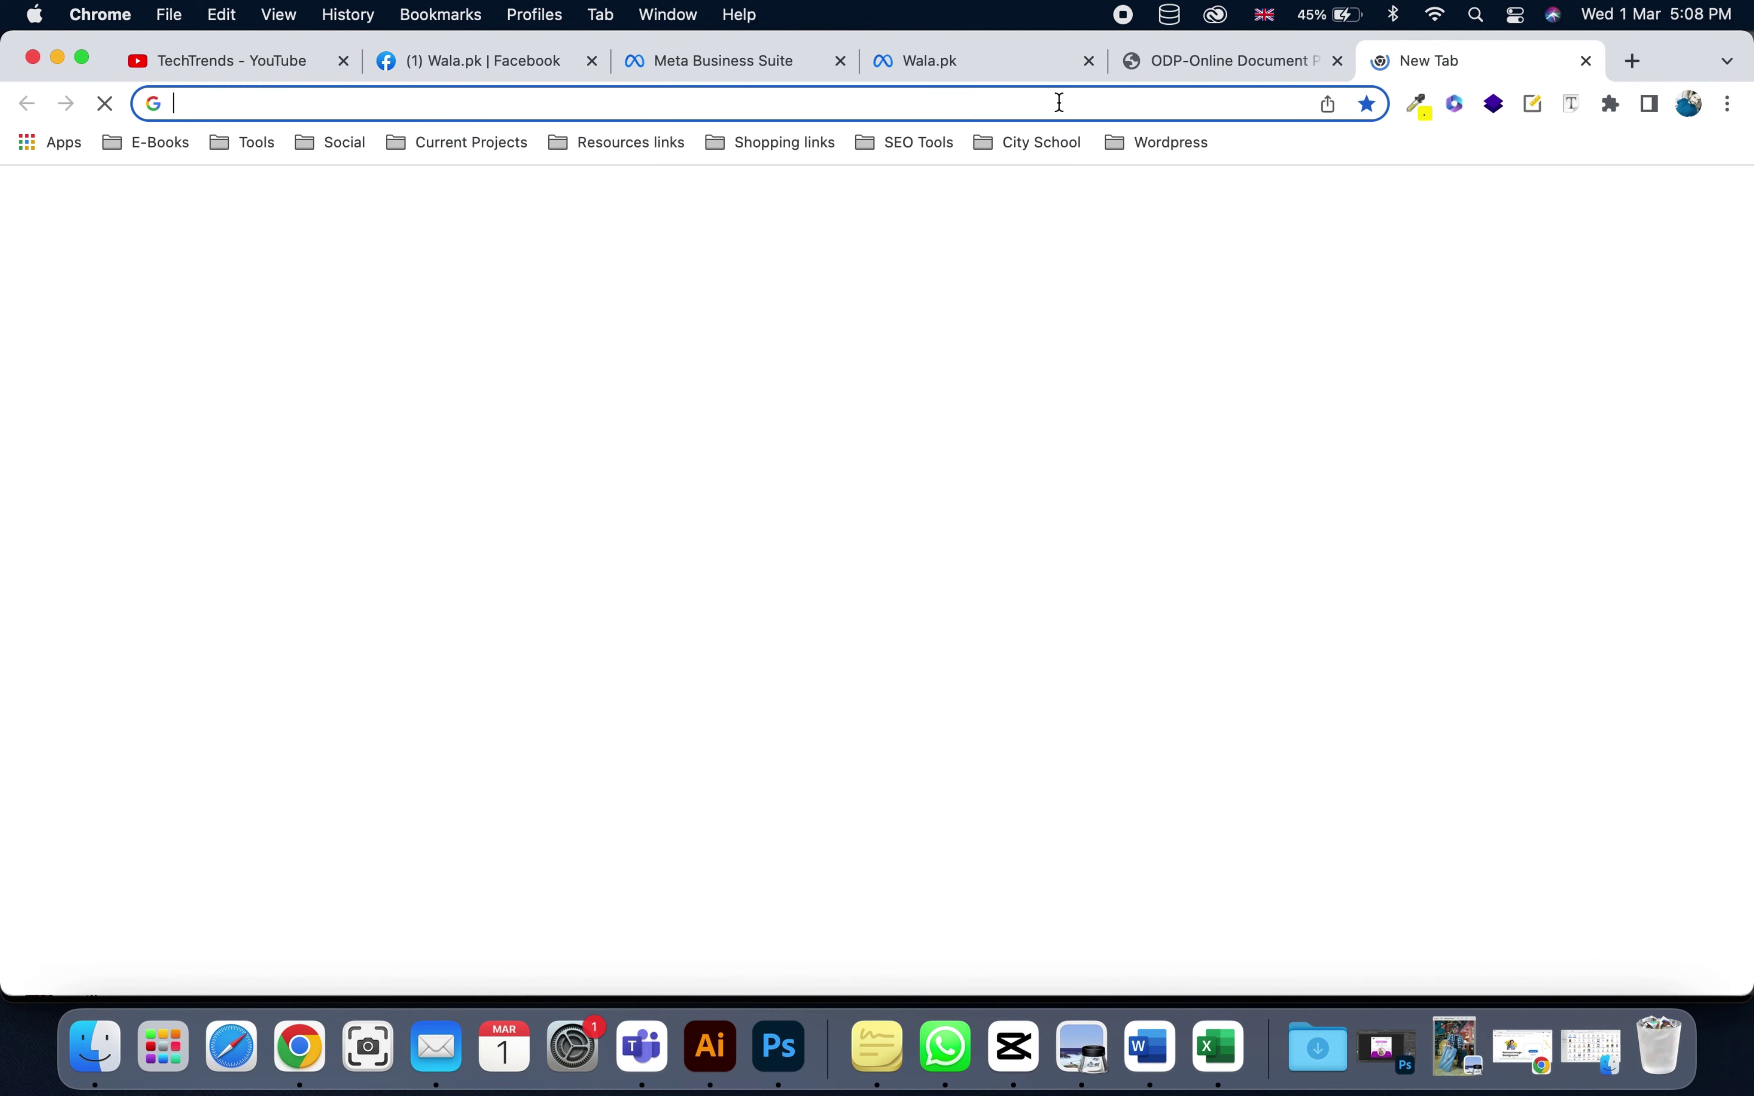
type("zao")
key("BackSpace")
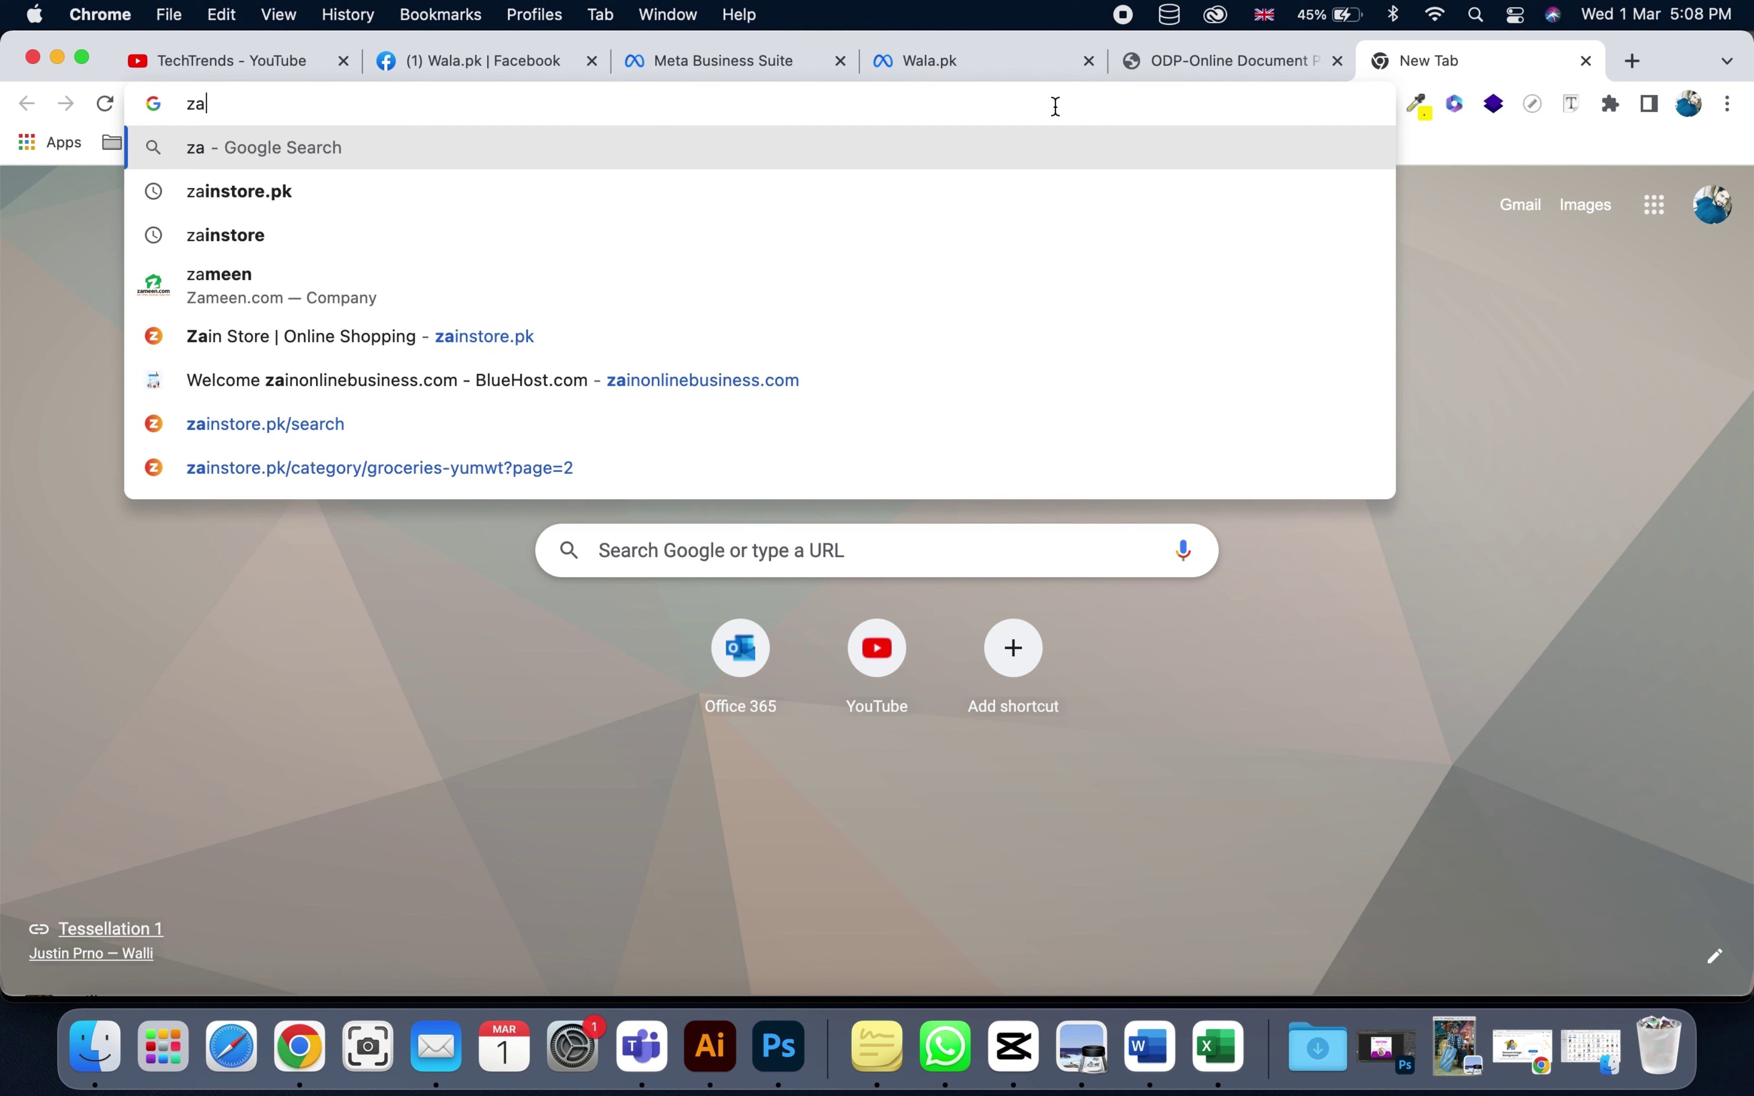
key("Down")
key("Return")
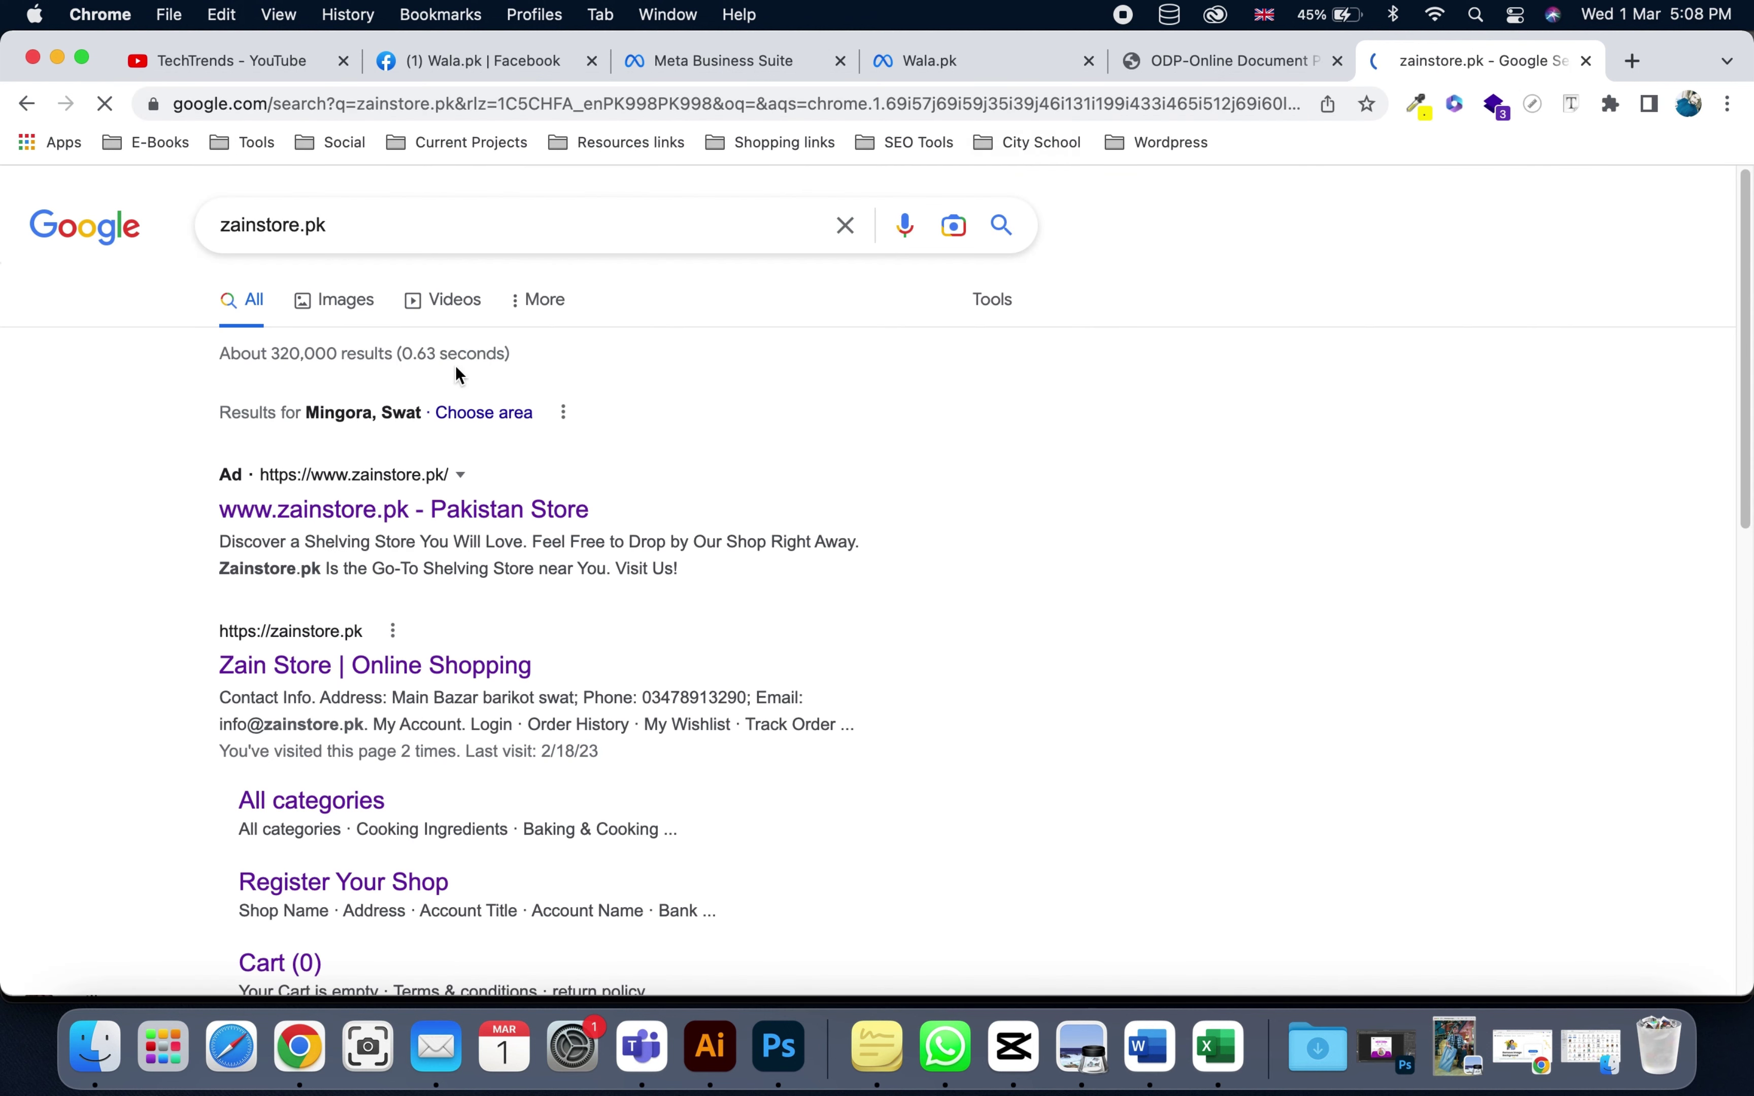
left_click(432, 664)
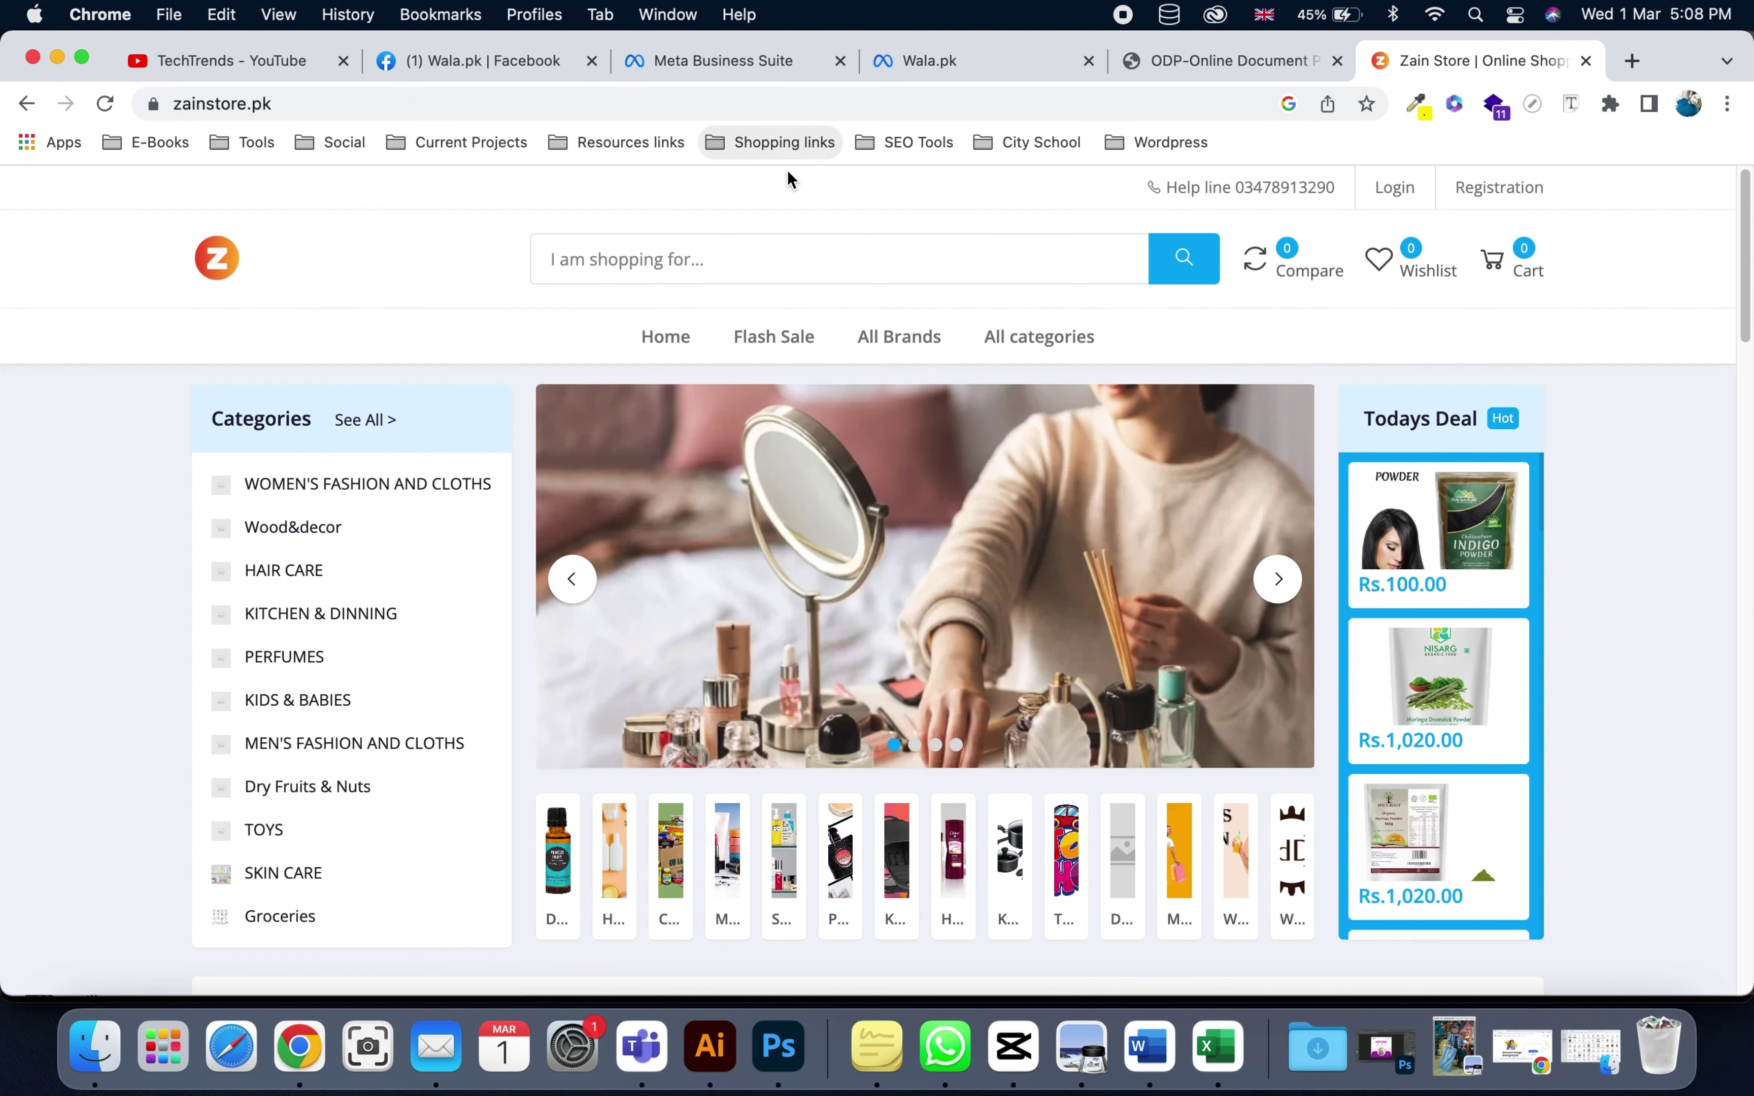
scroll(668, 594, "down", 10)
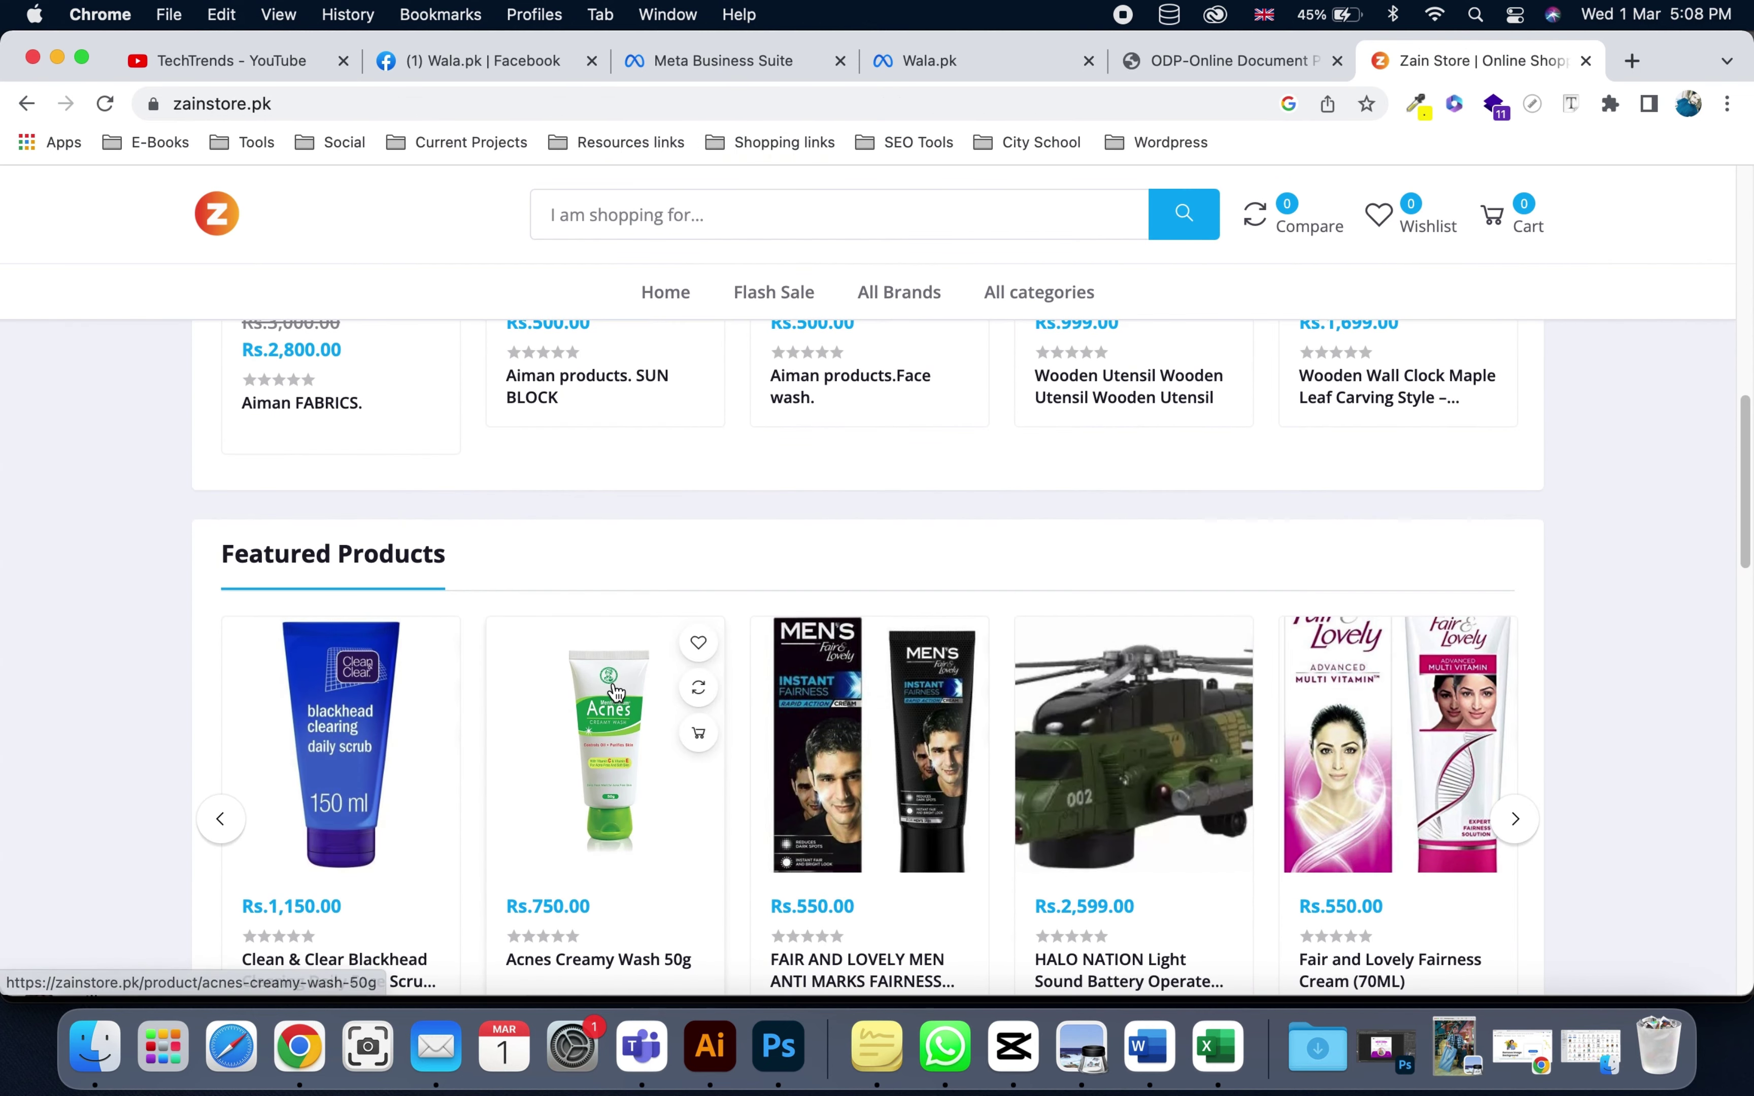
left_click(615, 693)
left_click(610, 105)
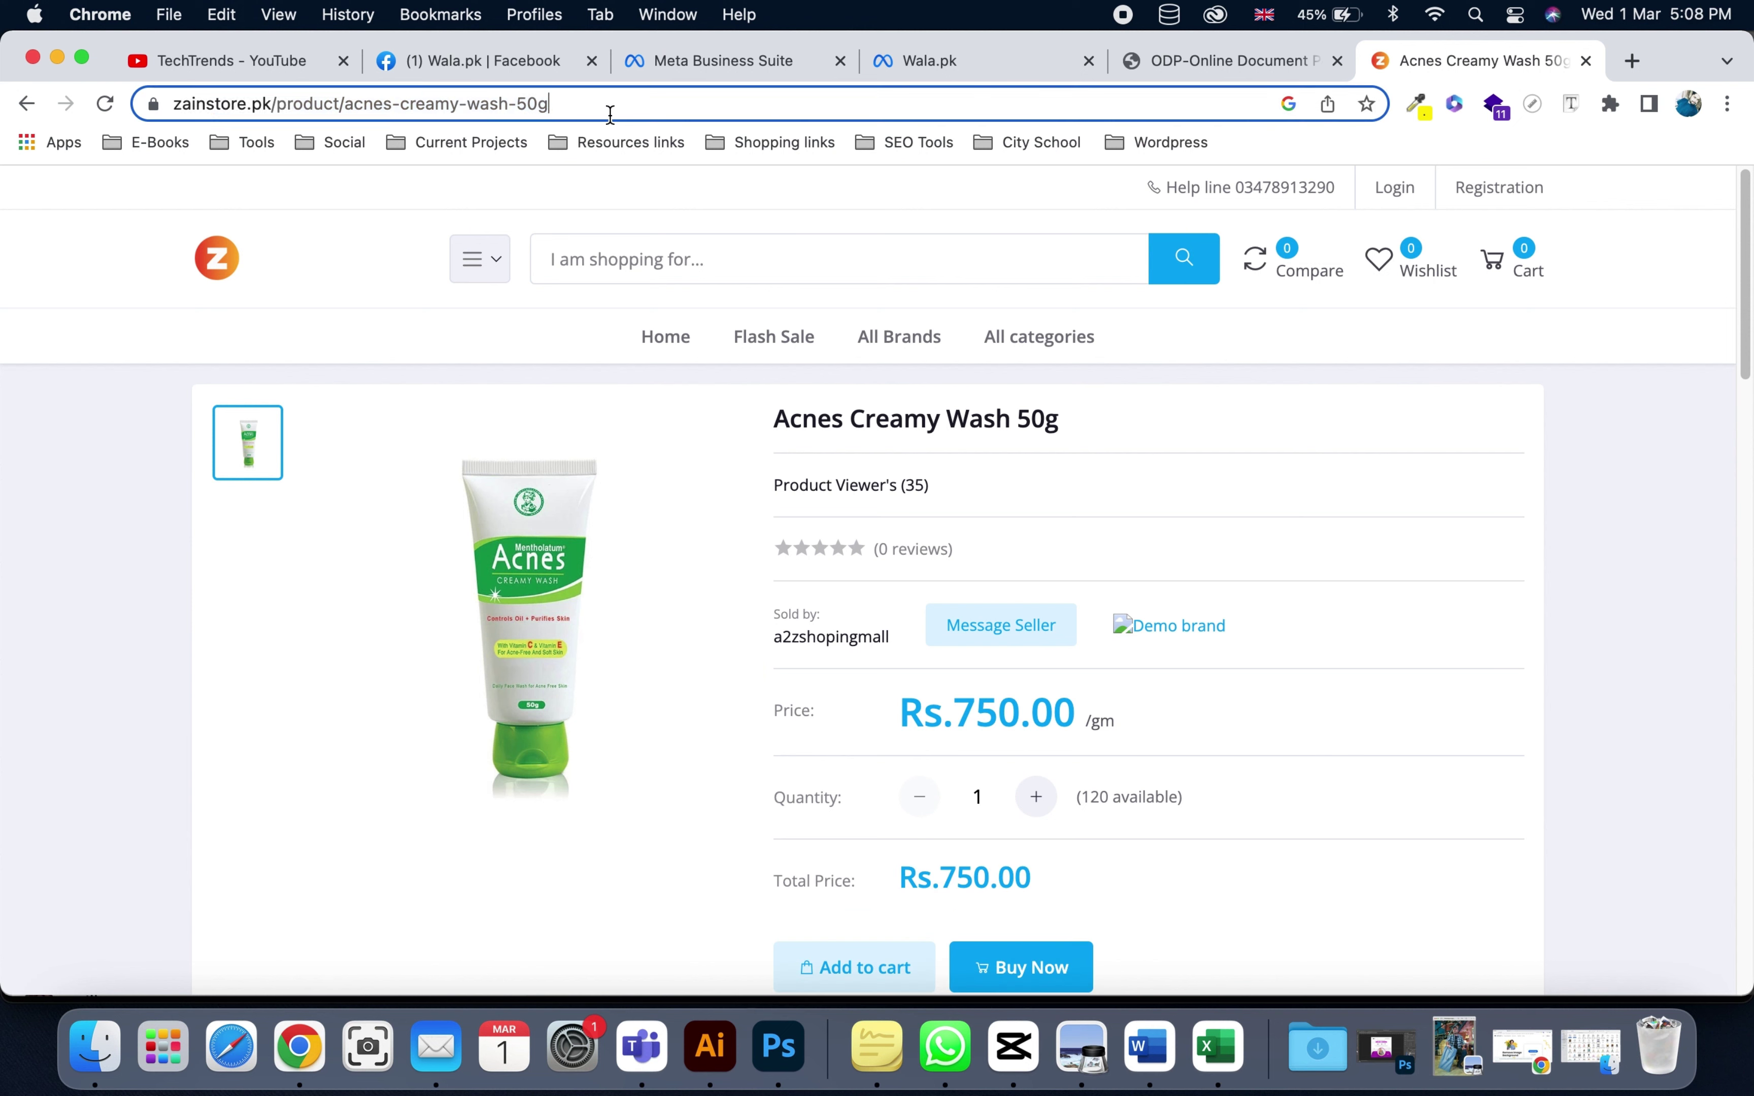
left_click(750, 57)
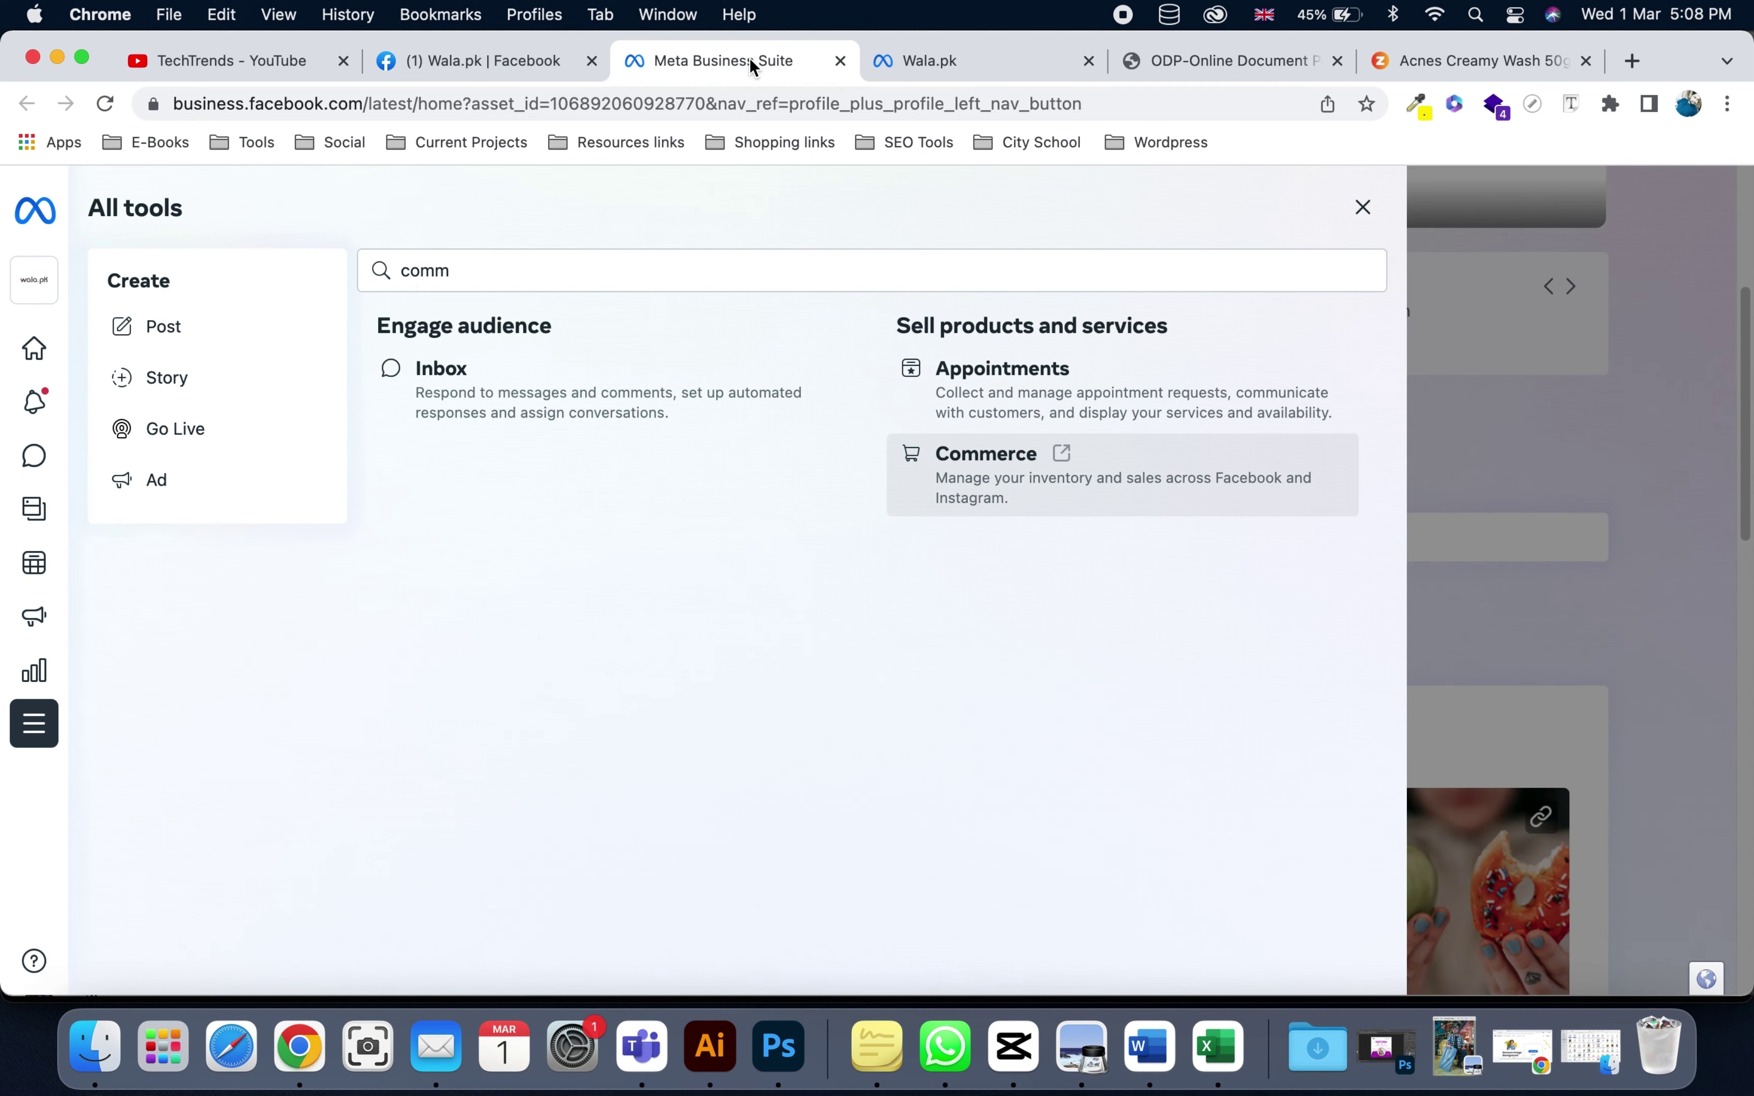
- Paste the zainstore.pk product URL as the item's website link and set its price to Rs 750
left_click(1018, 61)
left_click(1256, 404)
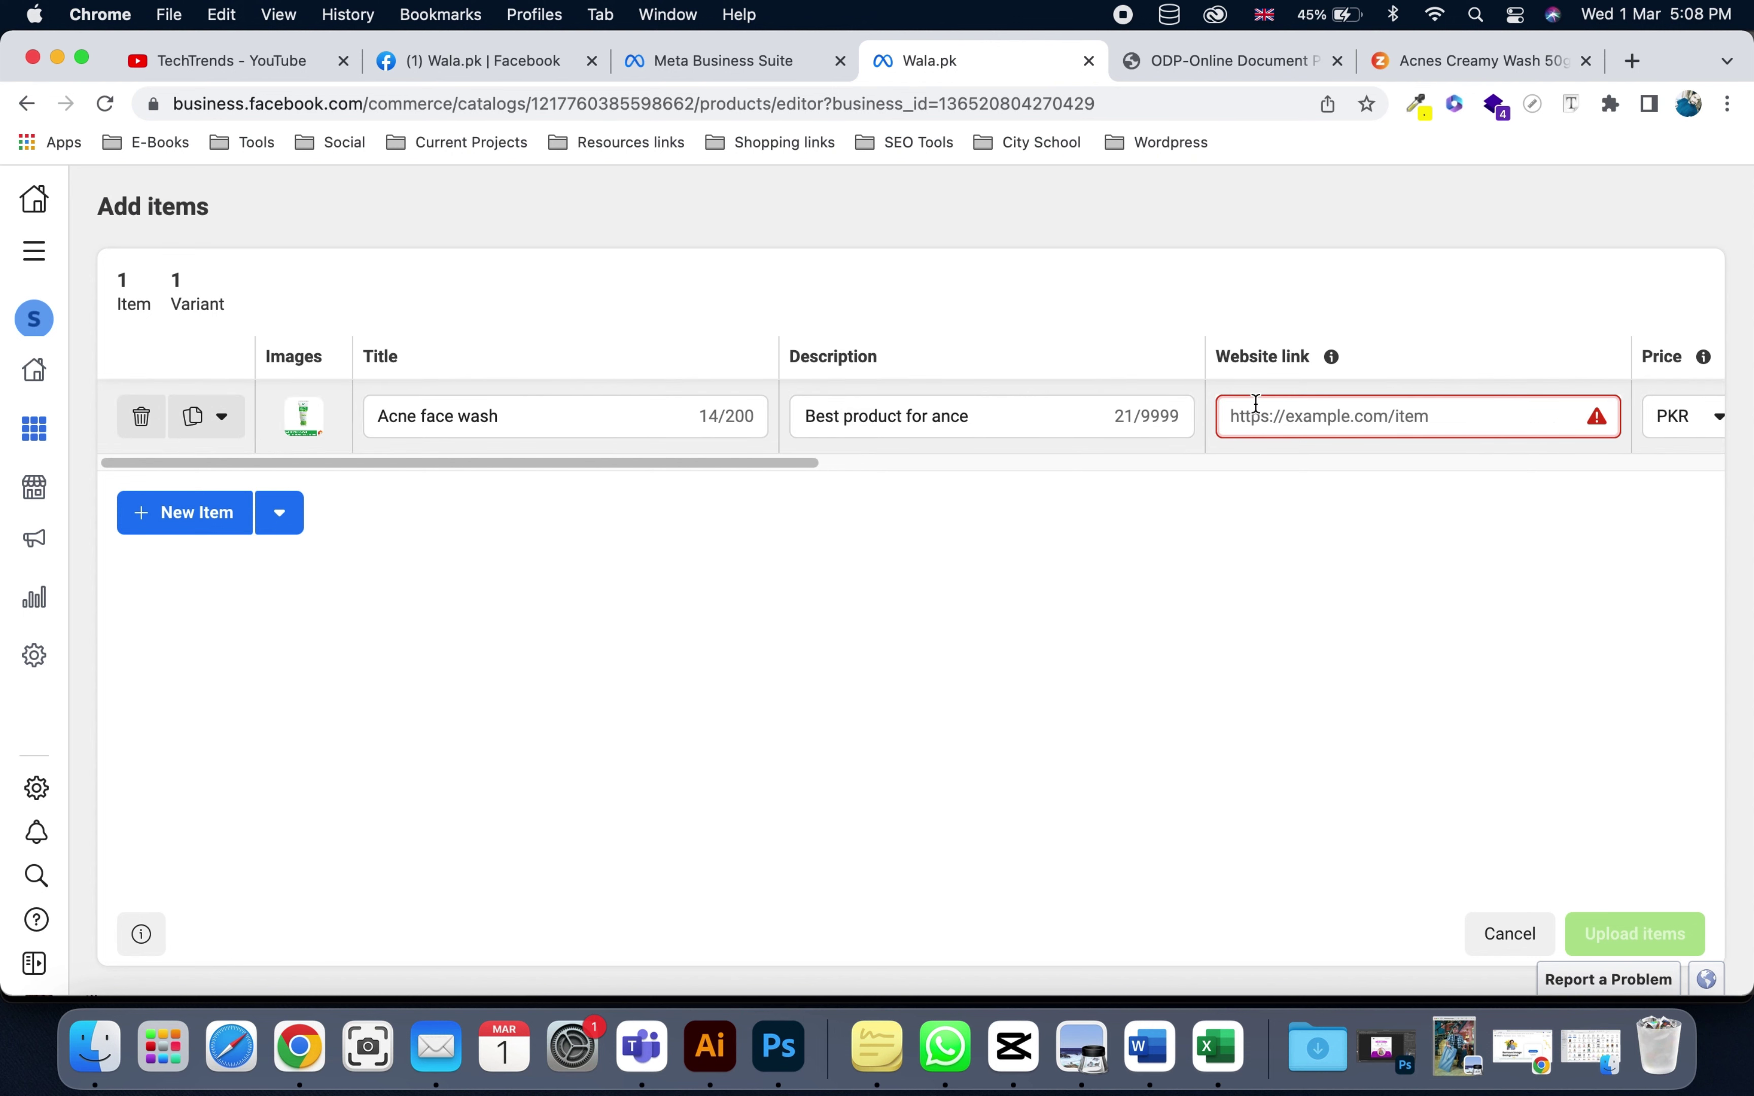
type("https://zainstore.pk/product/acnes-creamy-wash-50g")
scroll(1589, 444, "right", 5)
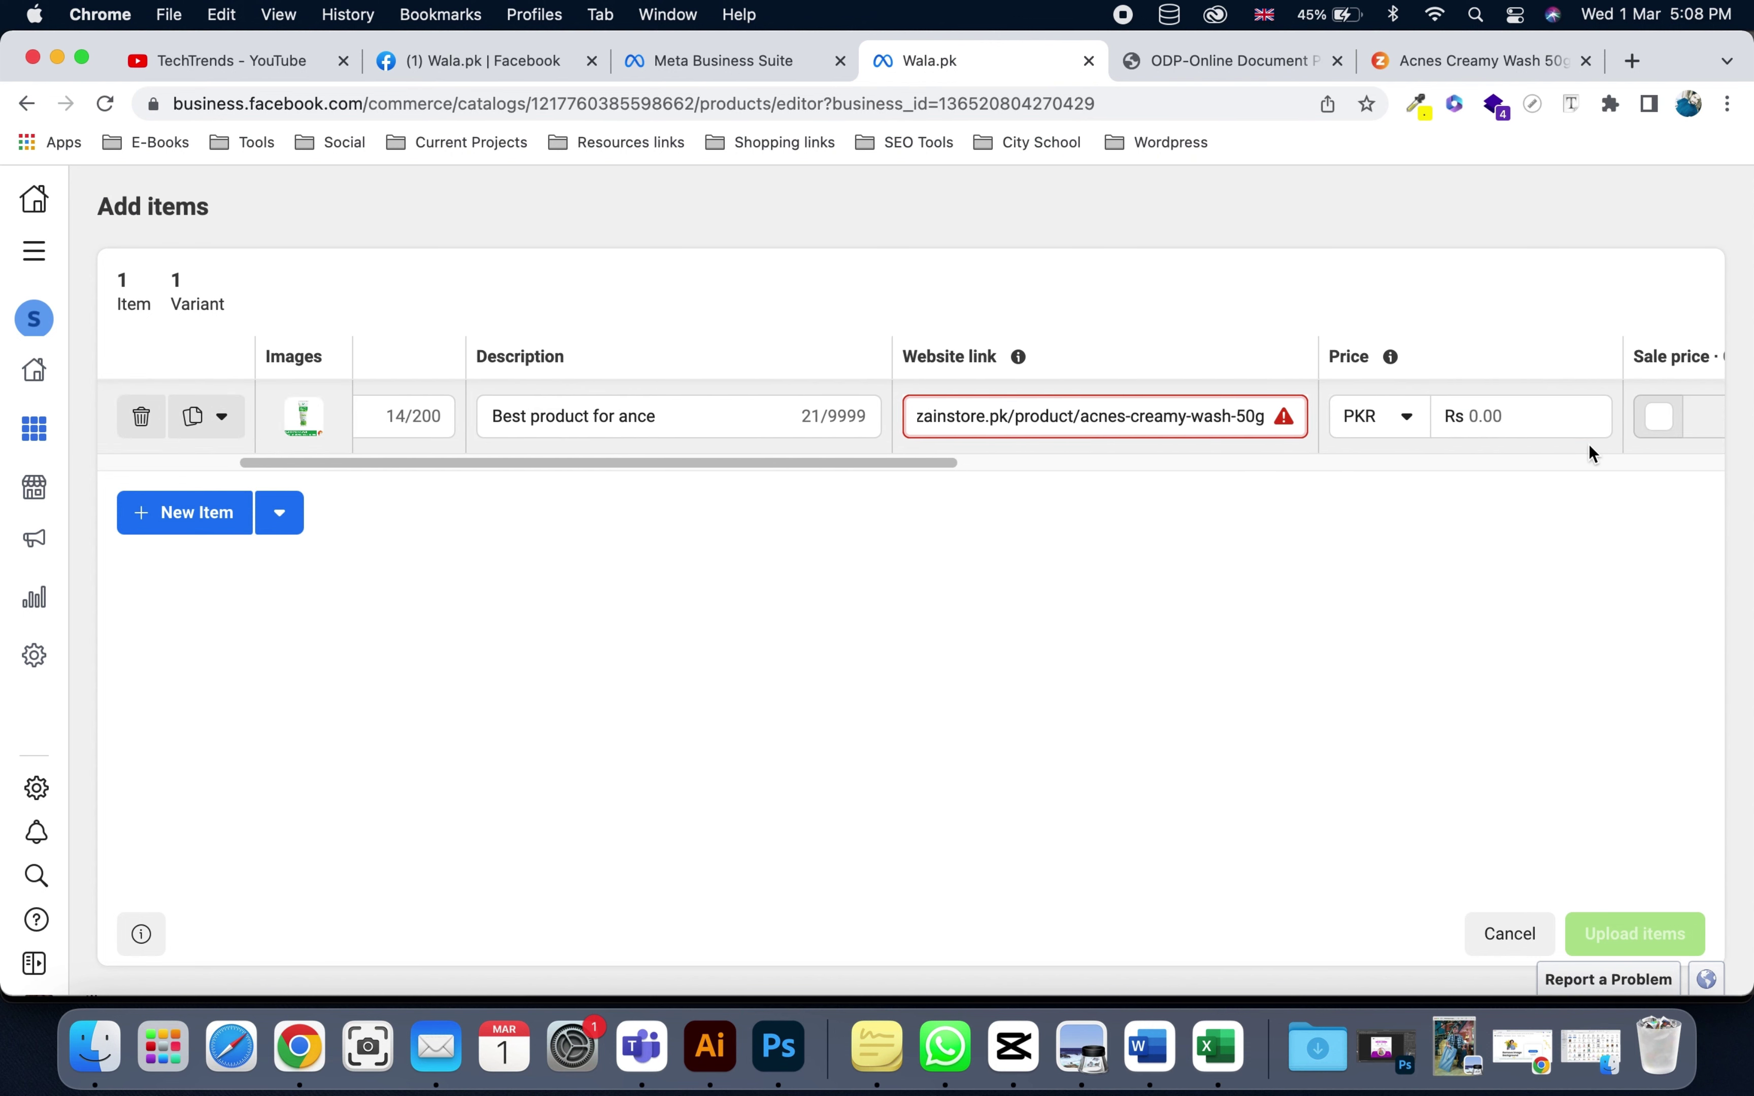
left_click(1504, 409)
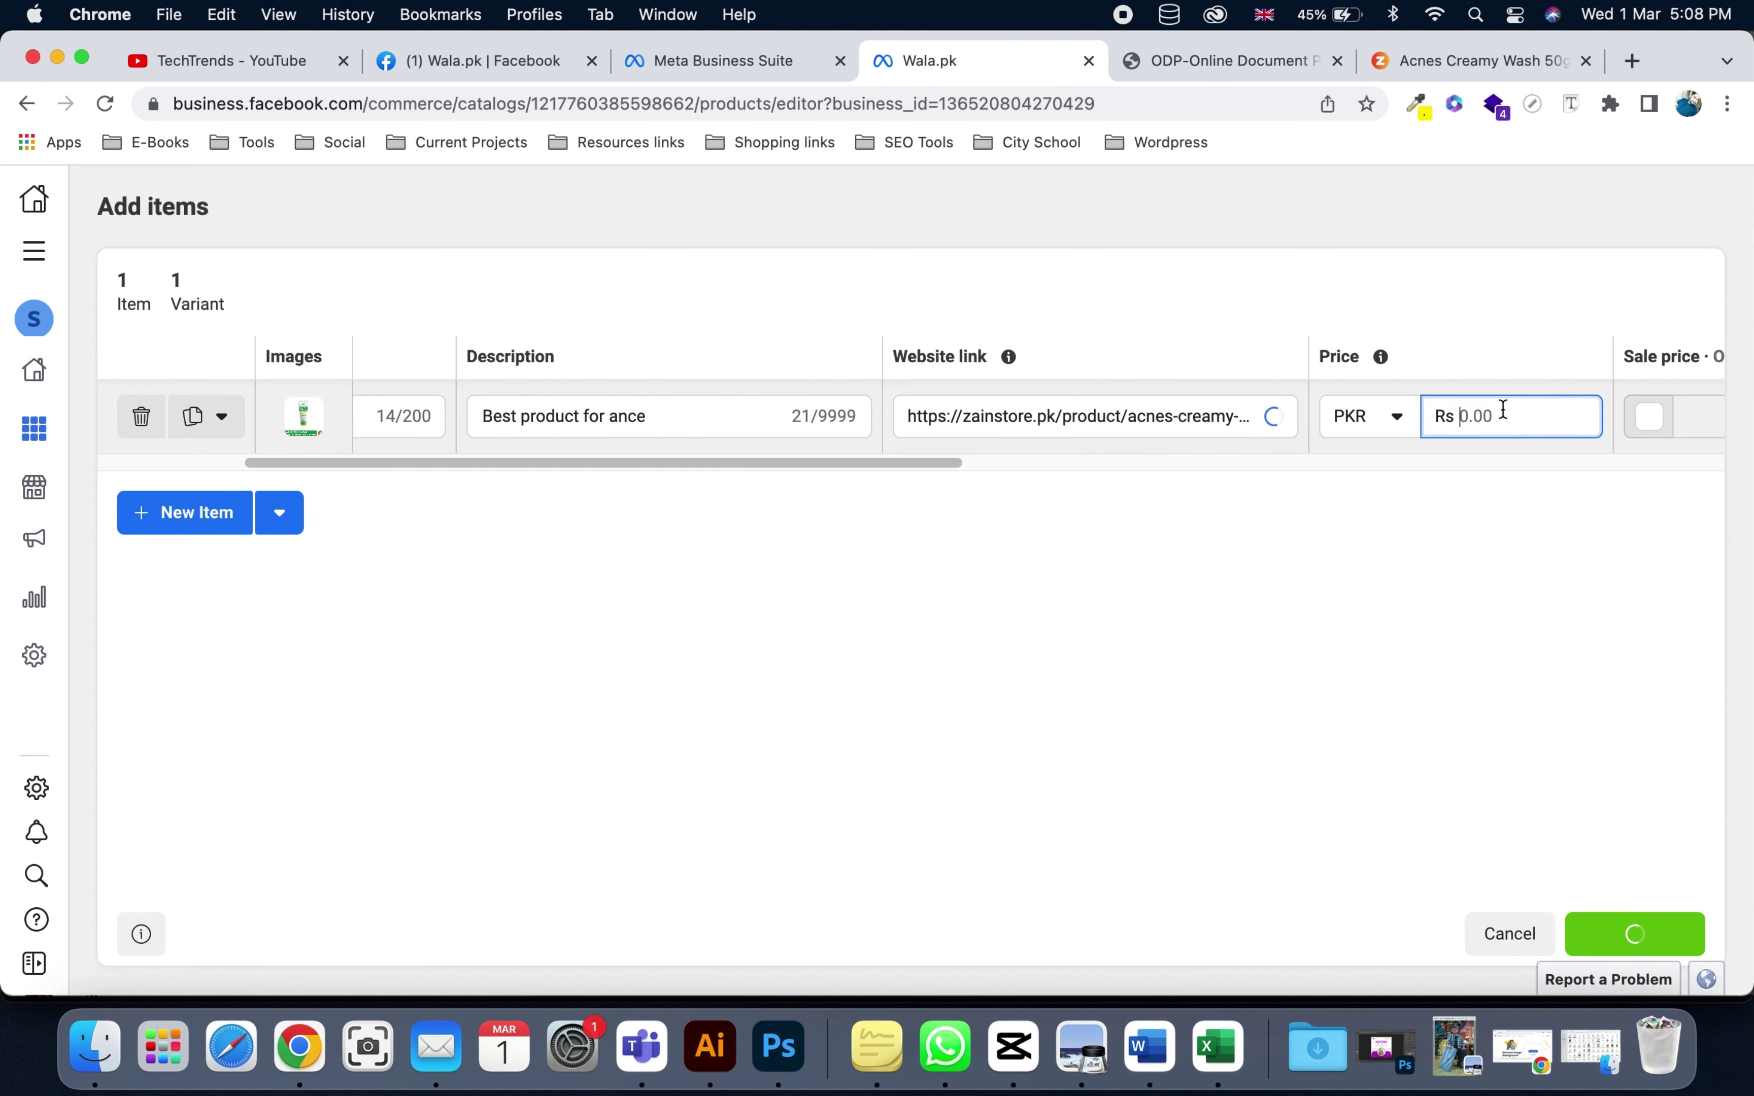
type("750")
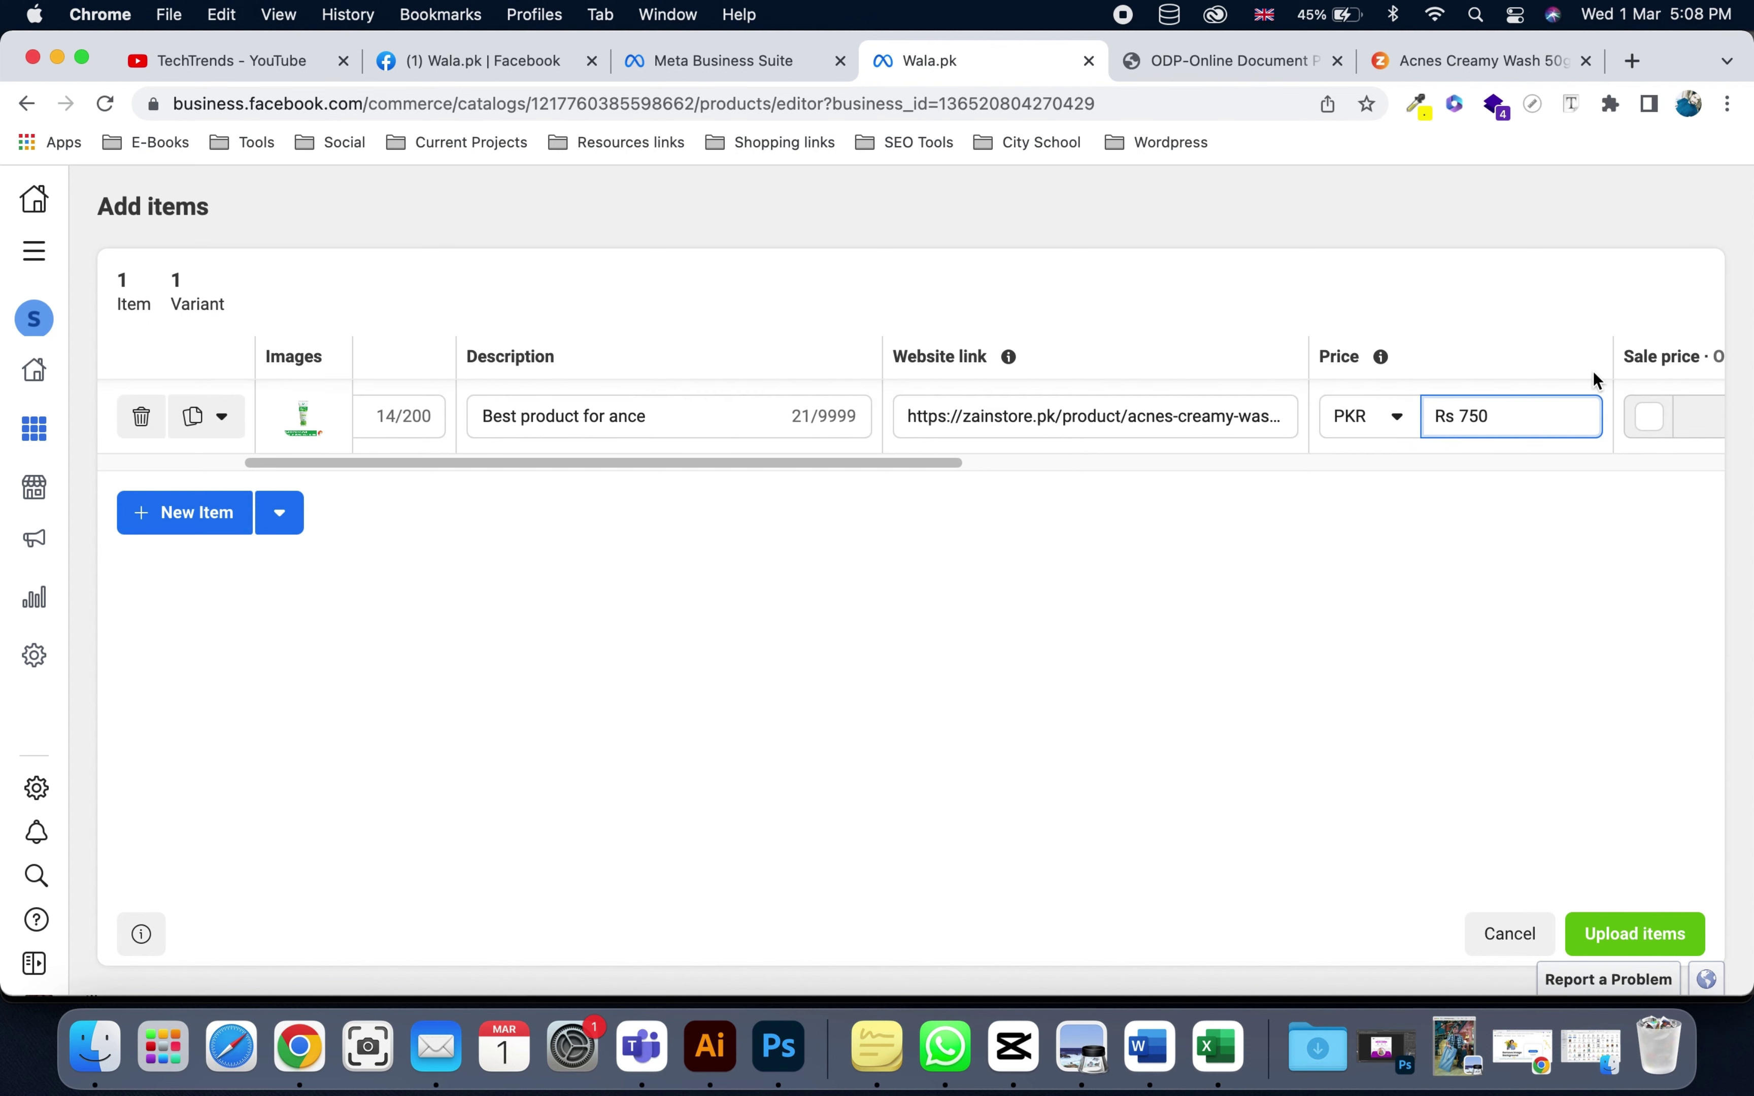
scroll(1594, 373, "right", 5)
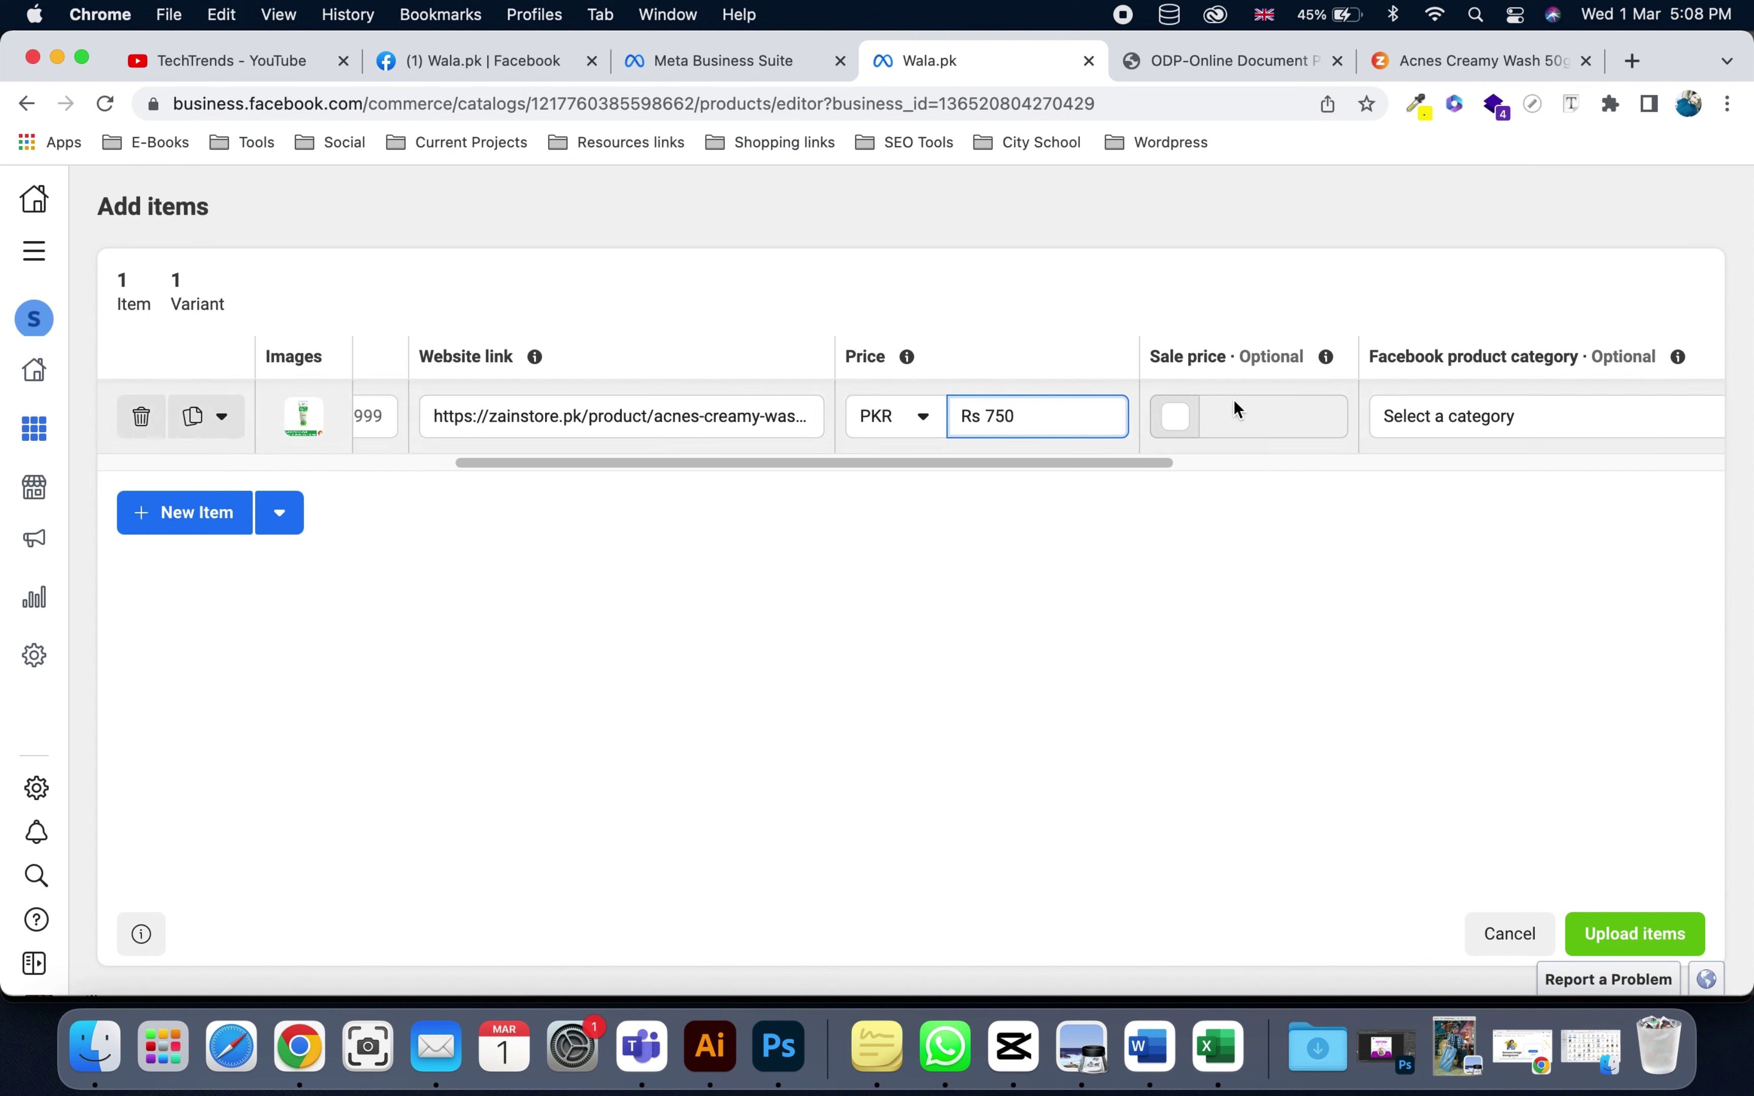
- Search categories for 'ski', choose Health & beauty > Beauty > Skincare, and upload the item
left_click(1474, 435)
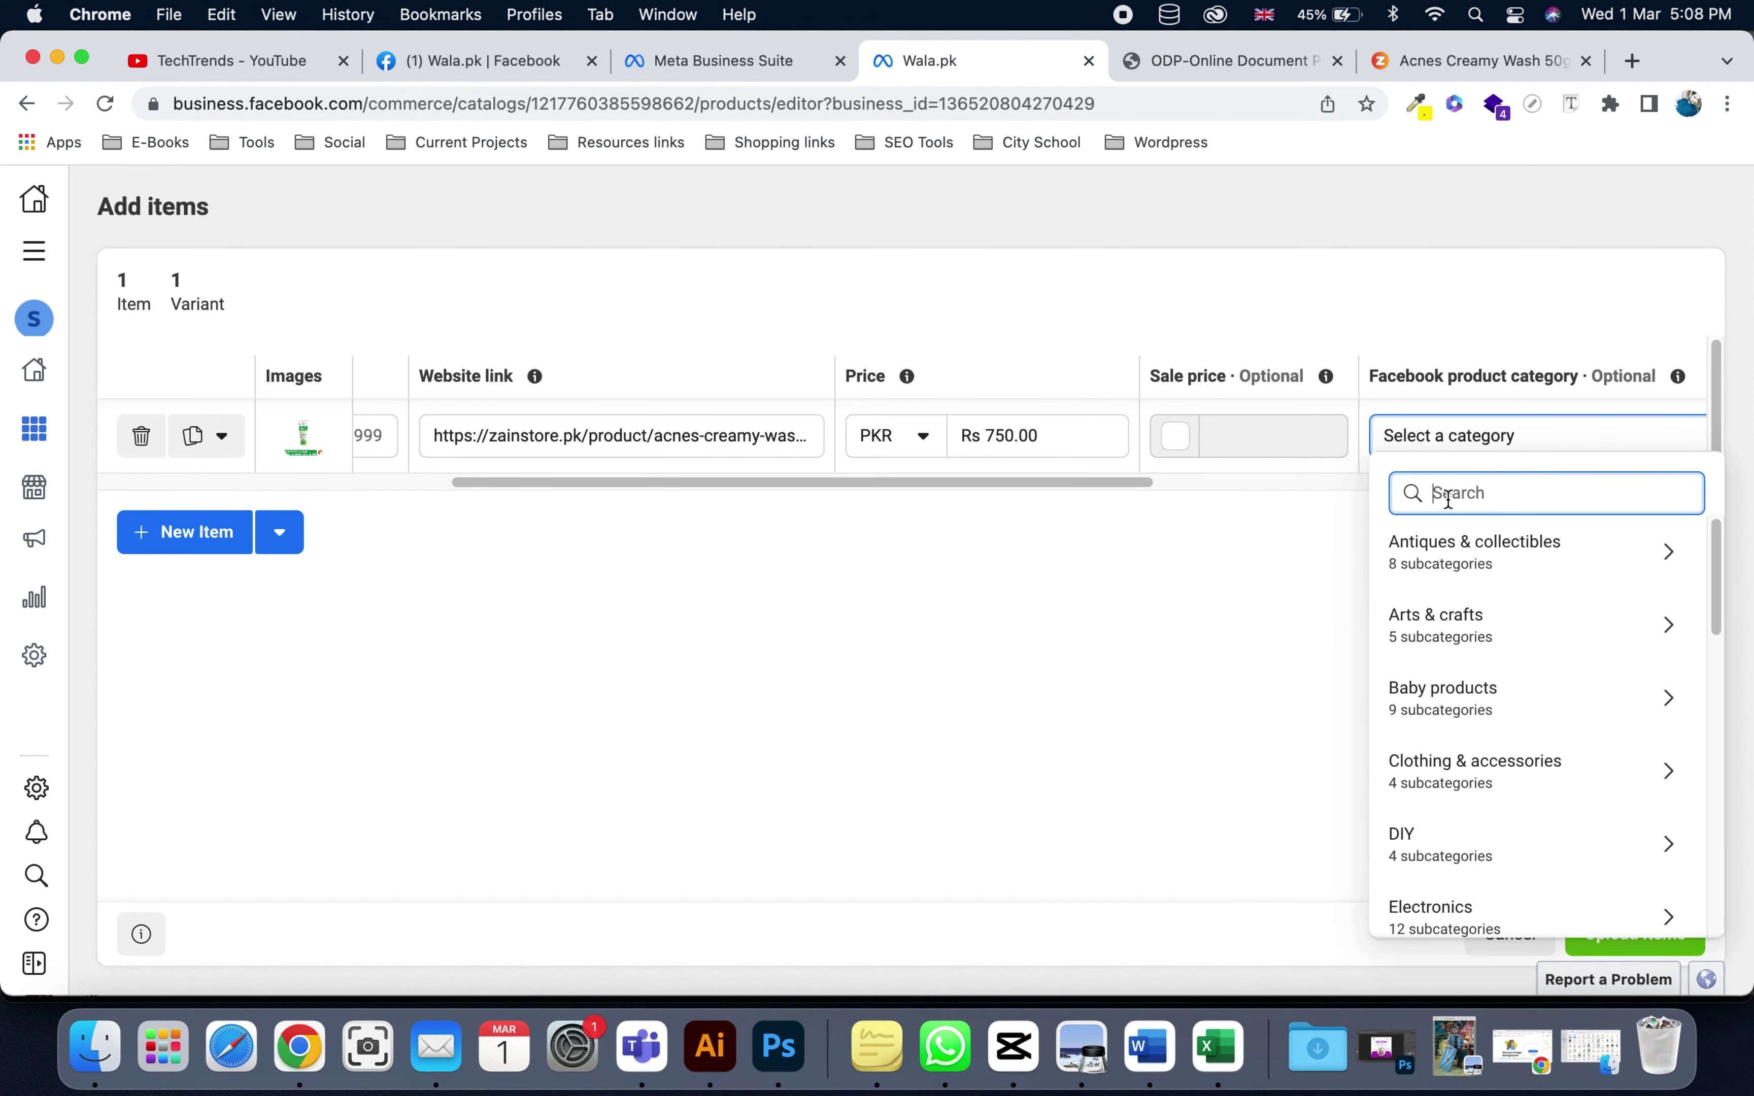
type("fash")
key("BackSpace")
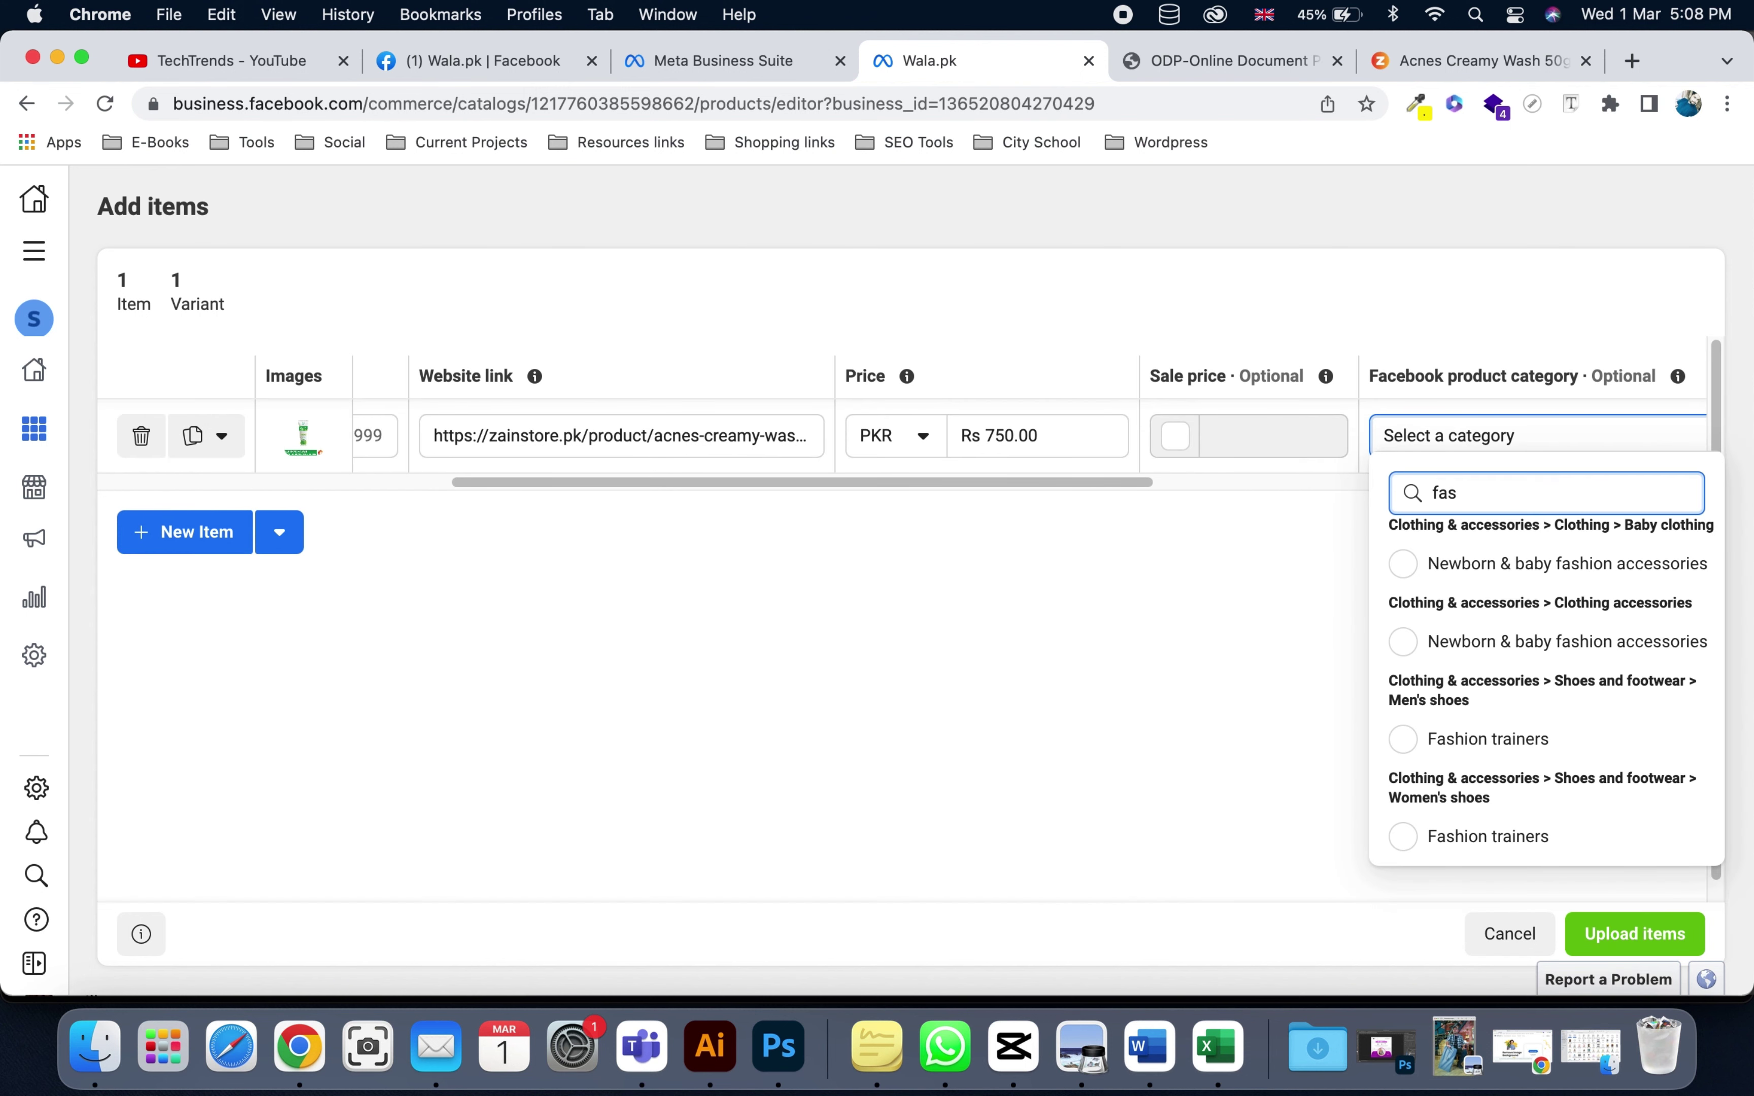
type("e")
key("BackSpace")
key("BackSpace")
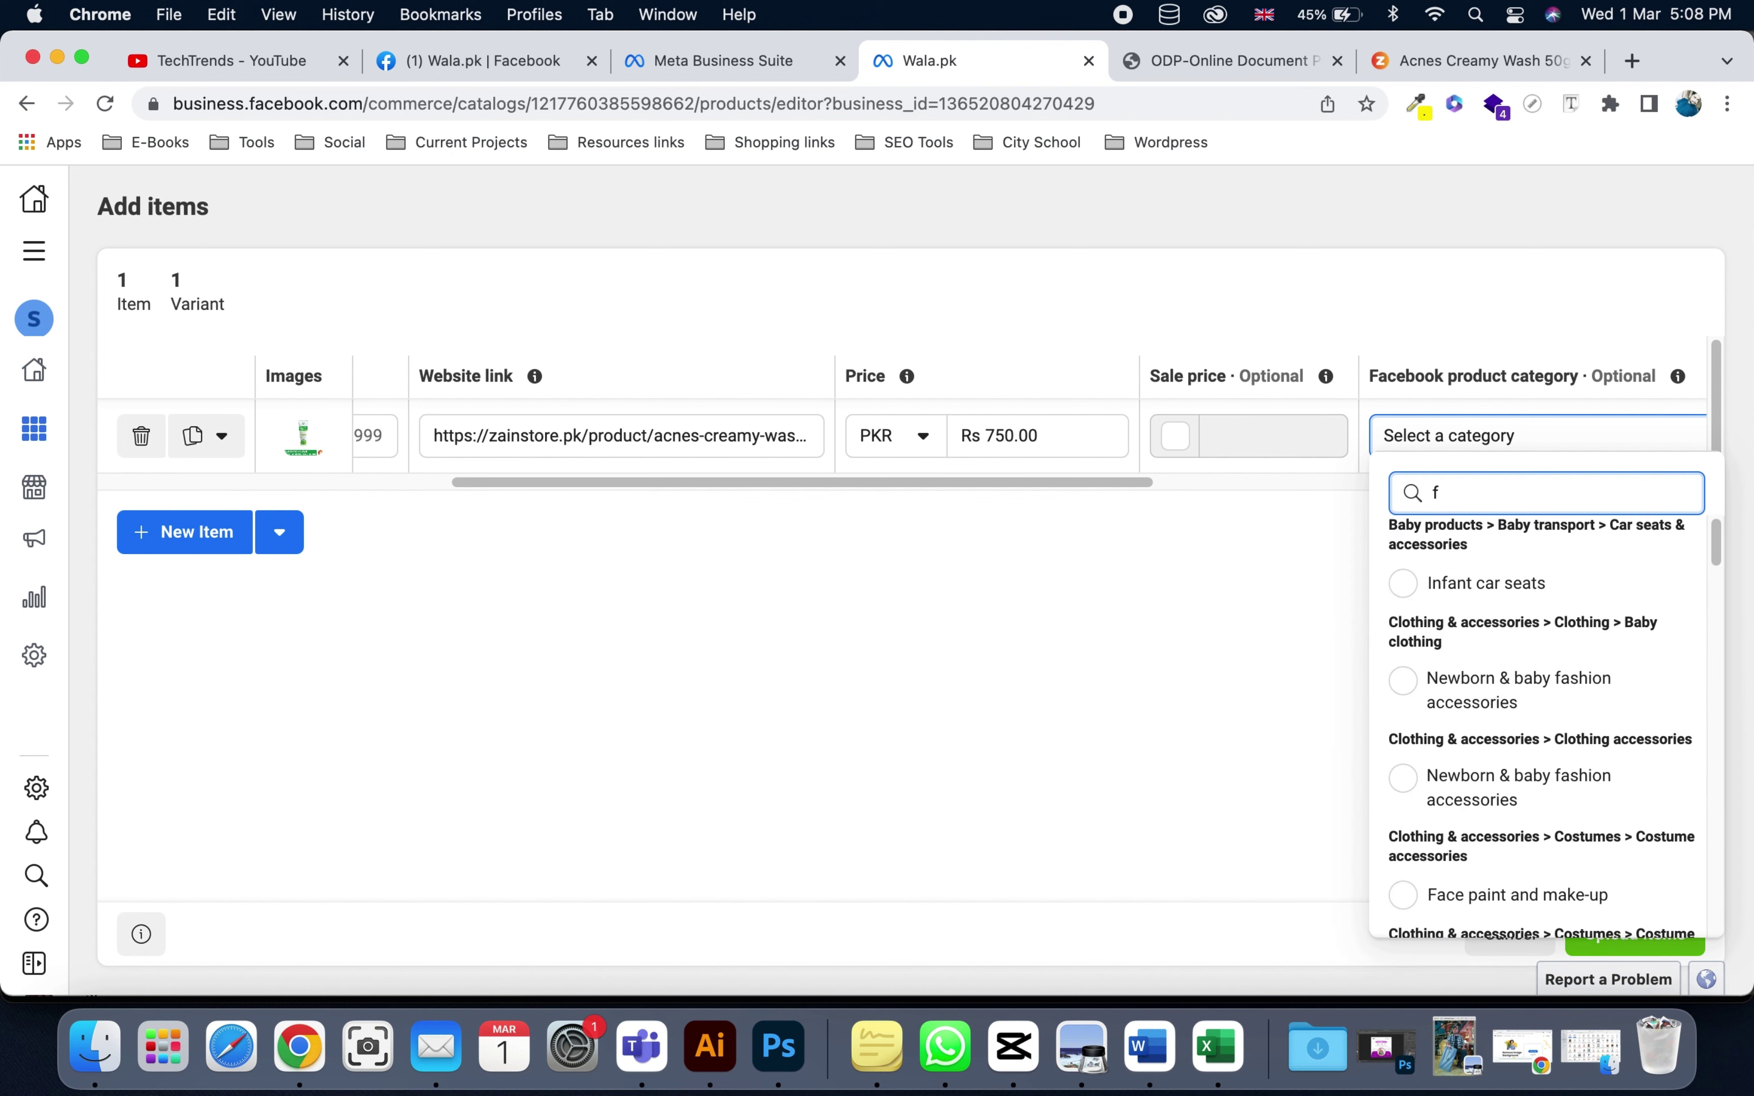
key("BackSpace")
type("f")
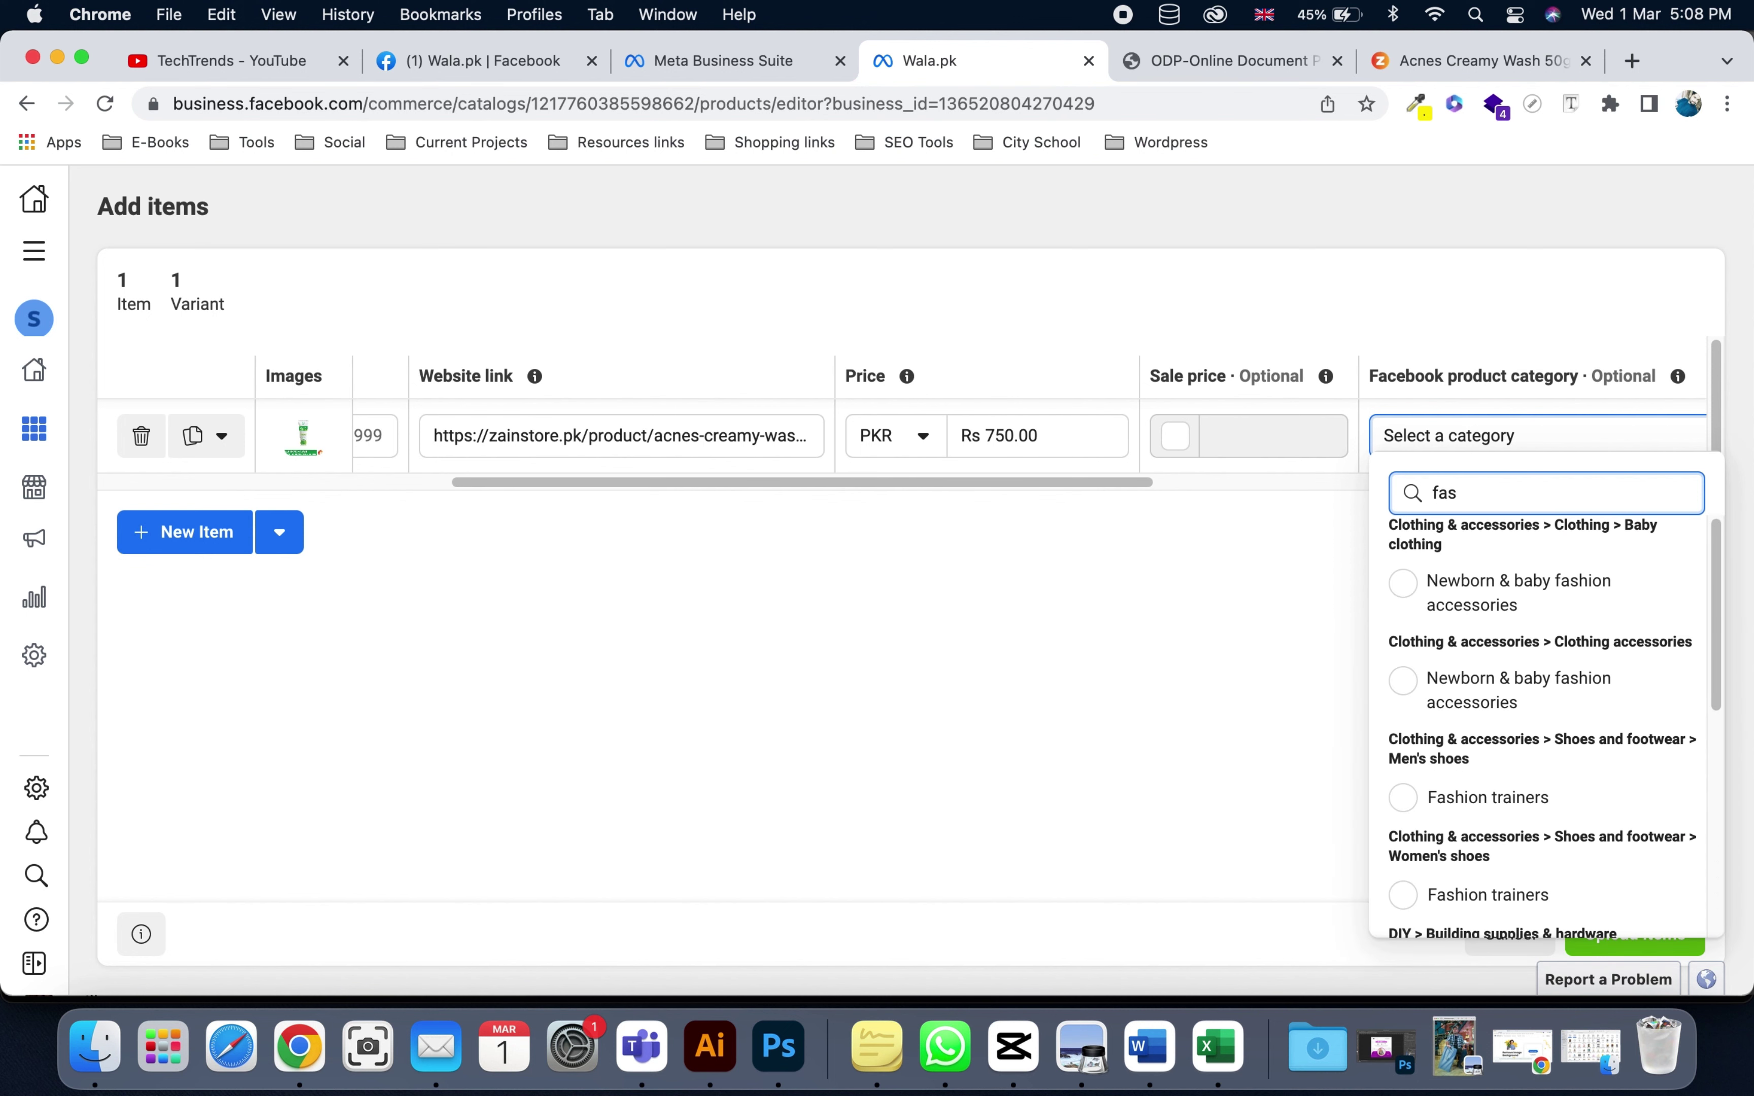
type("acewash")
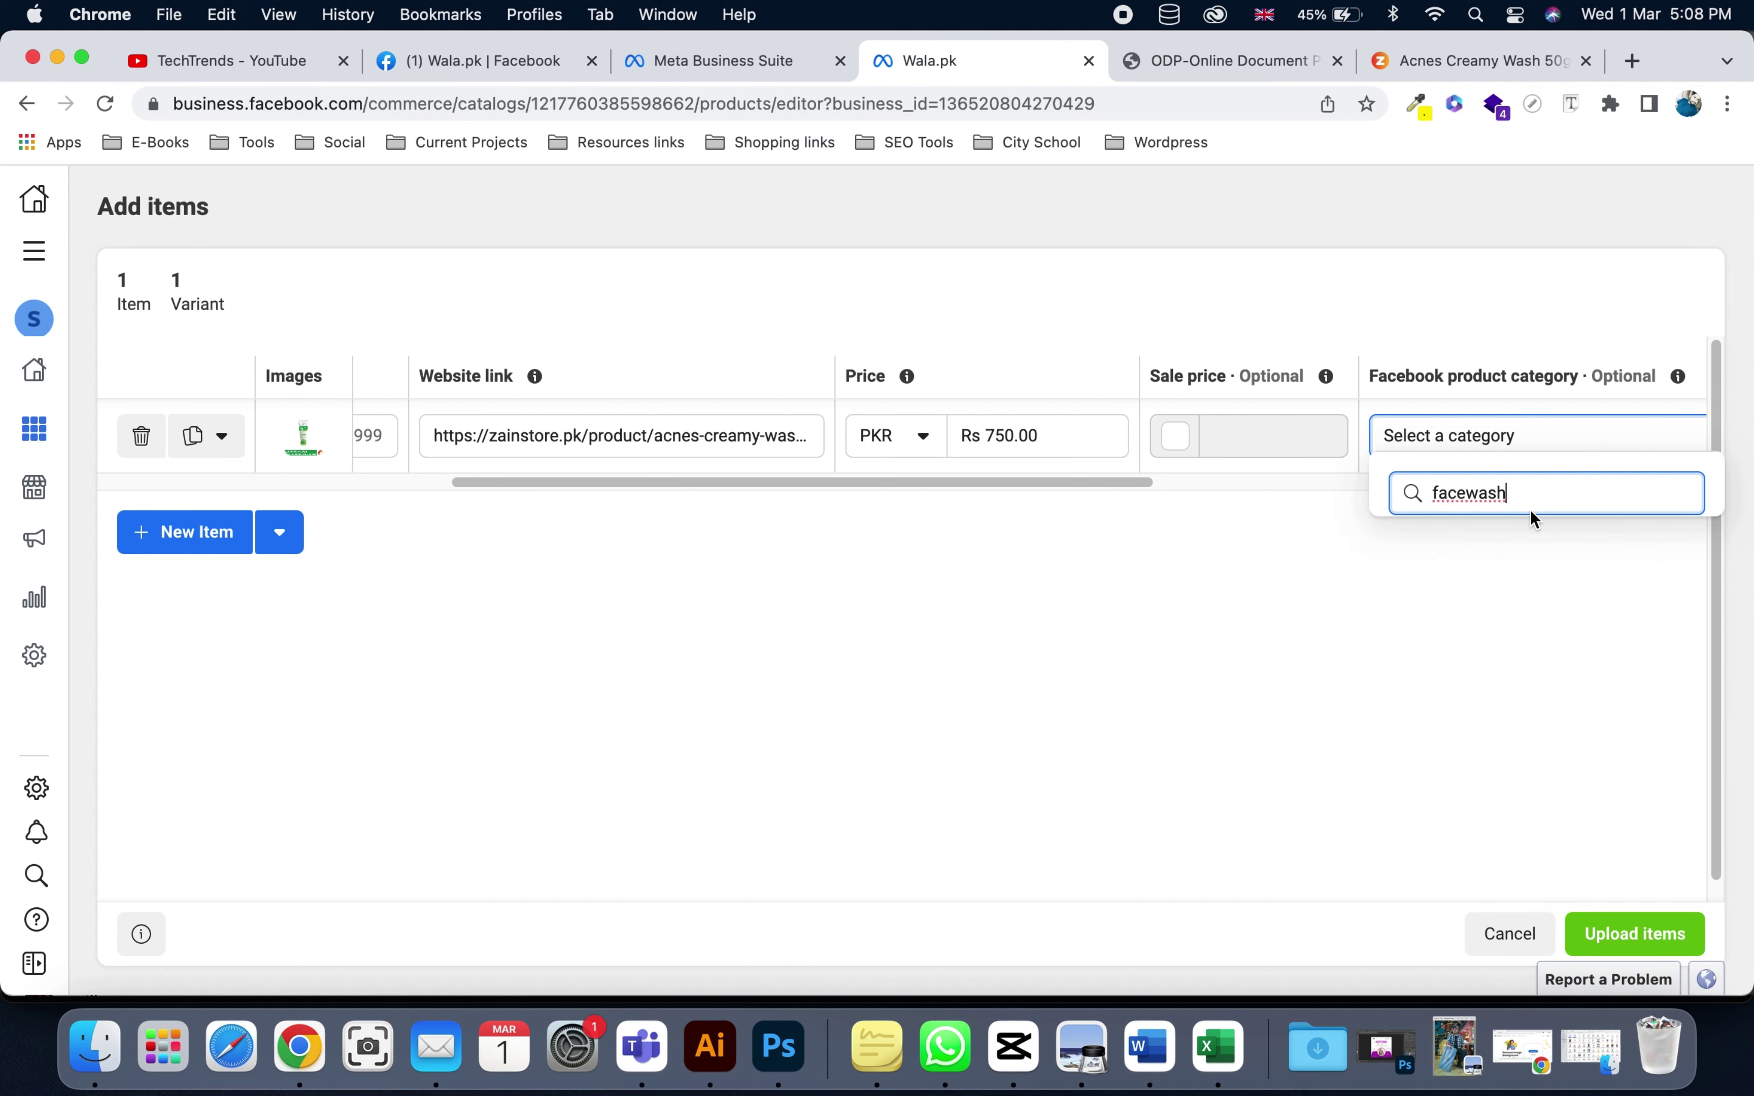
key("super+a")
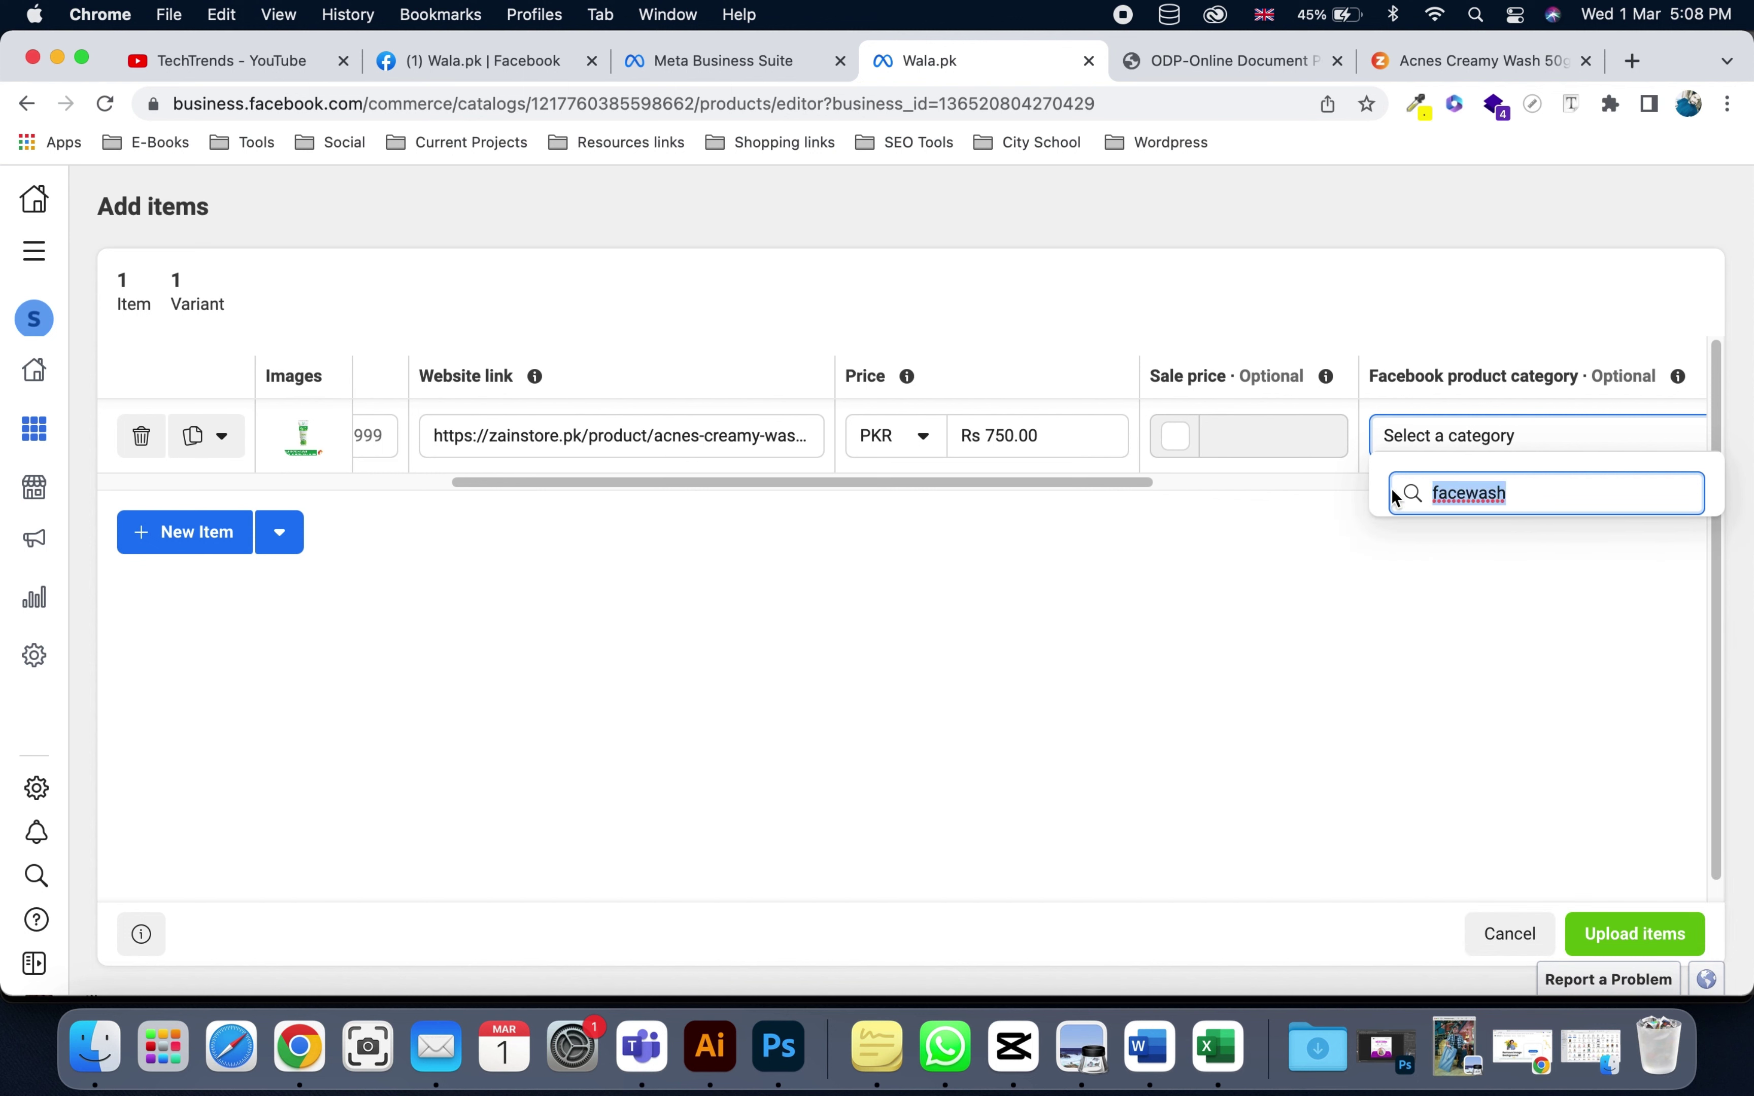
type("w")
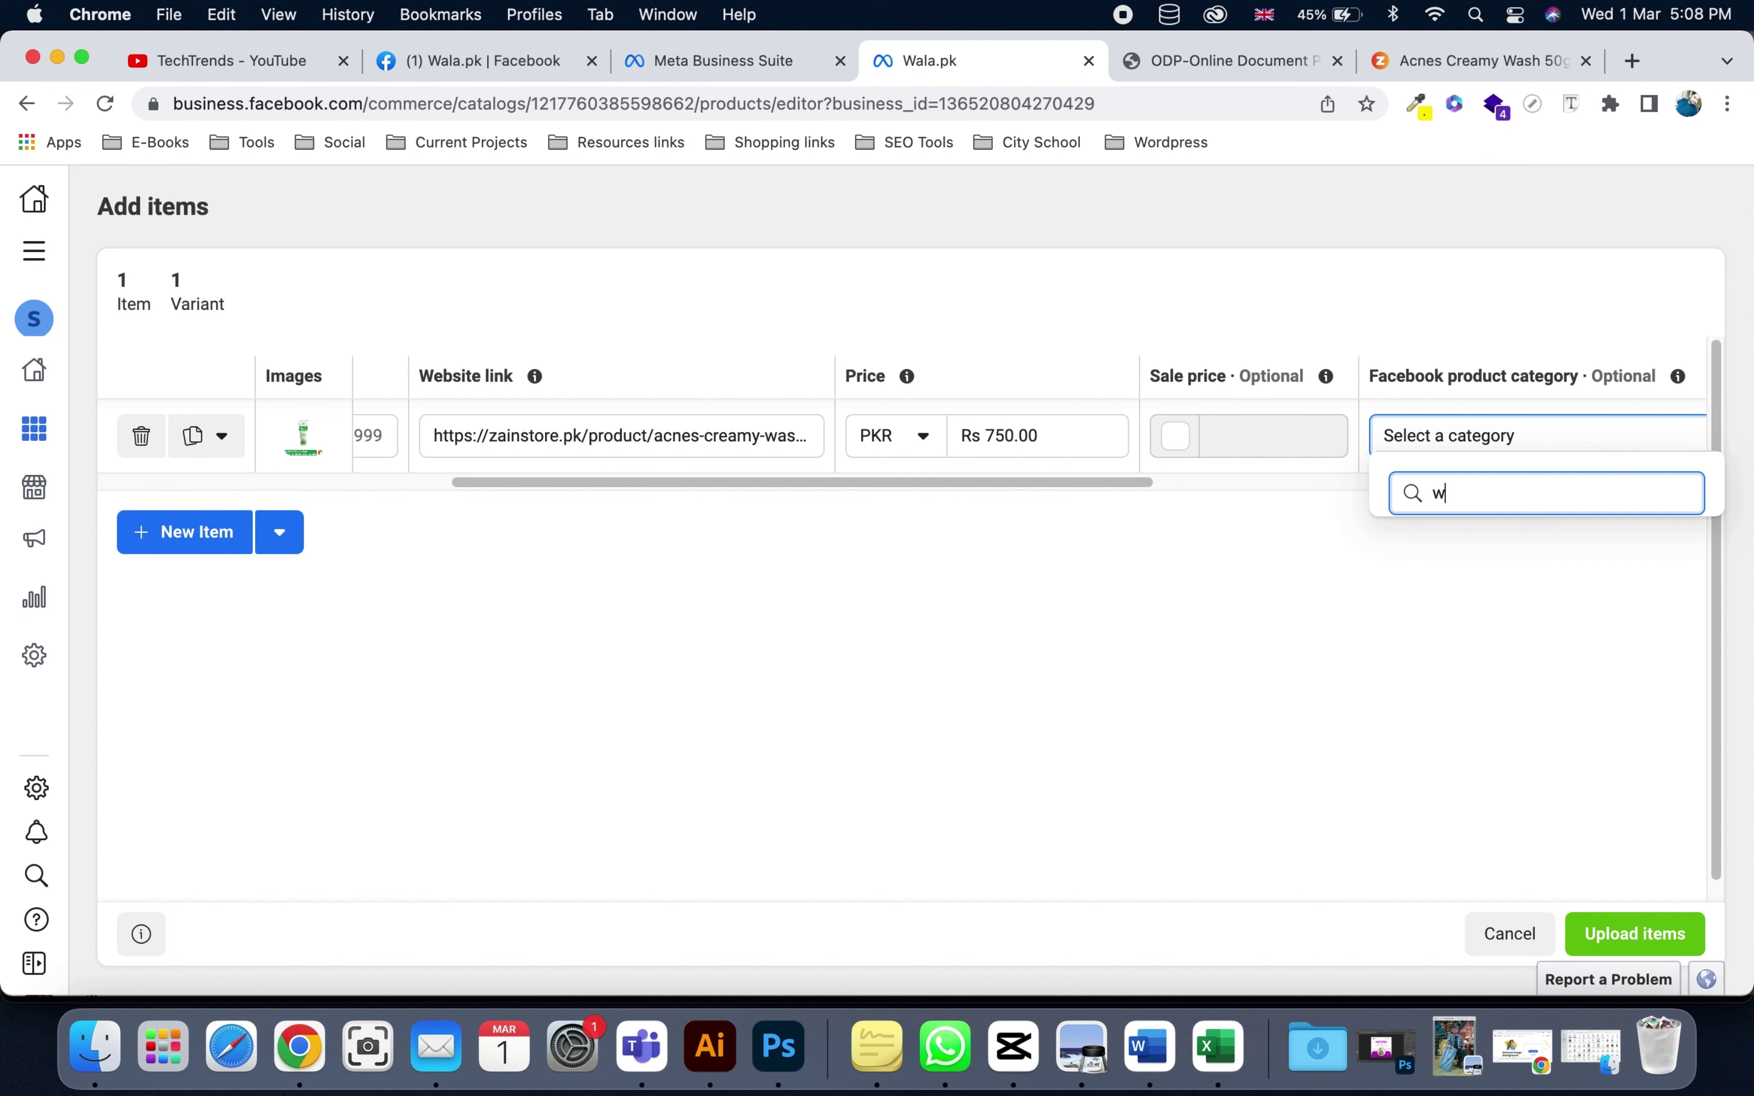
key("BackSpace")
type("skin")
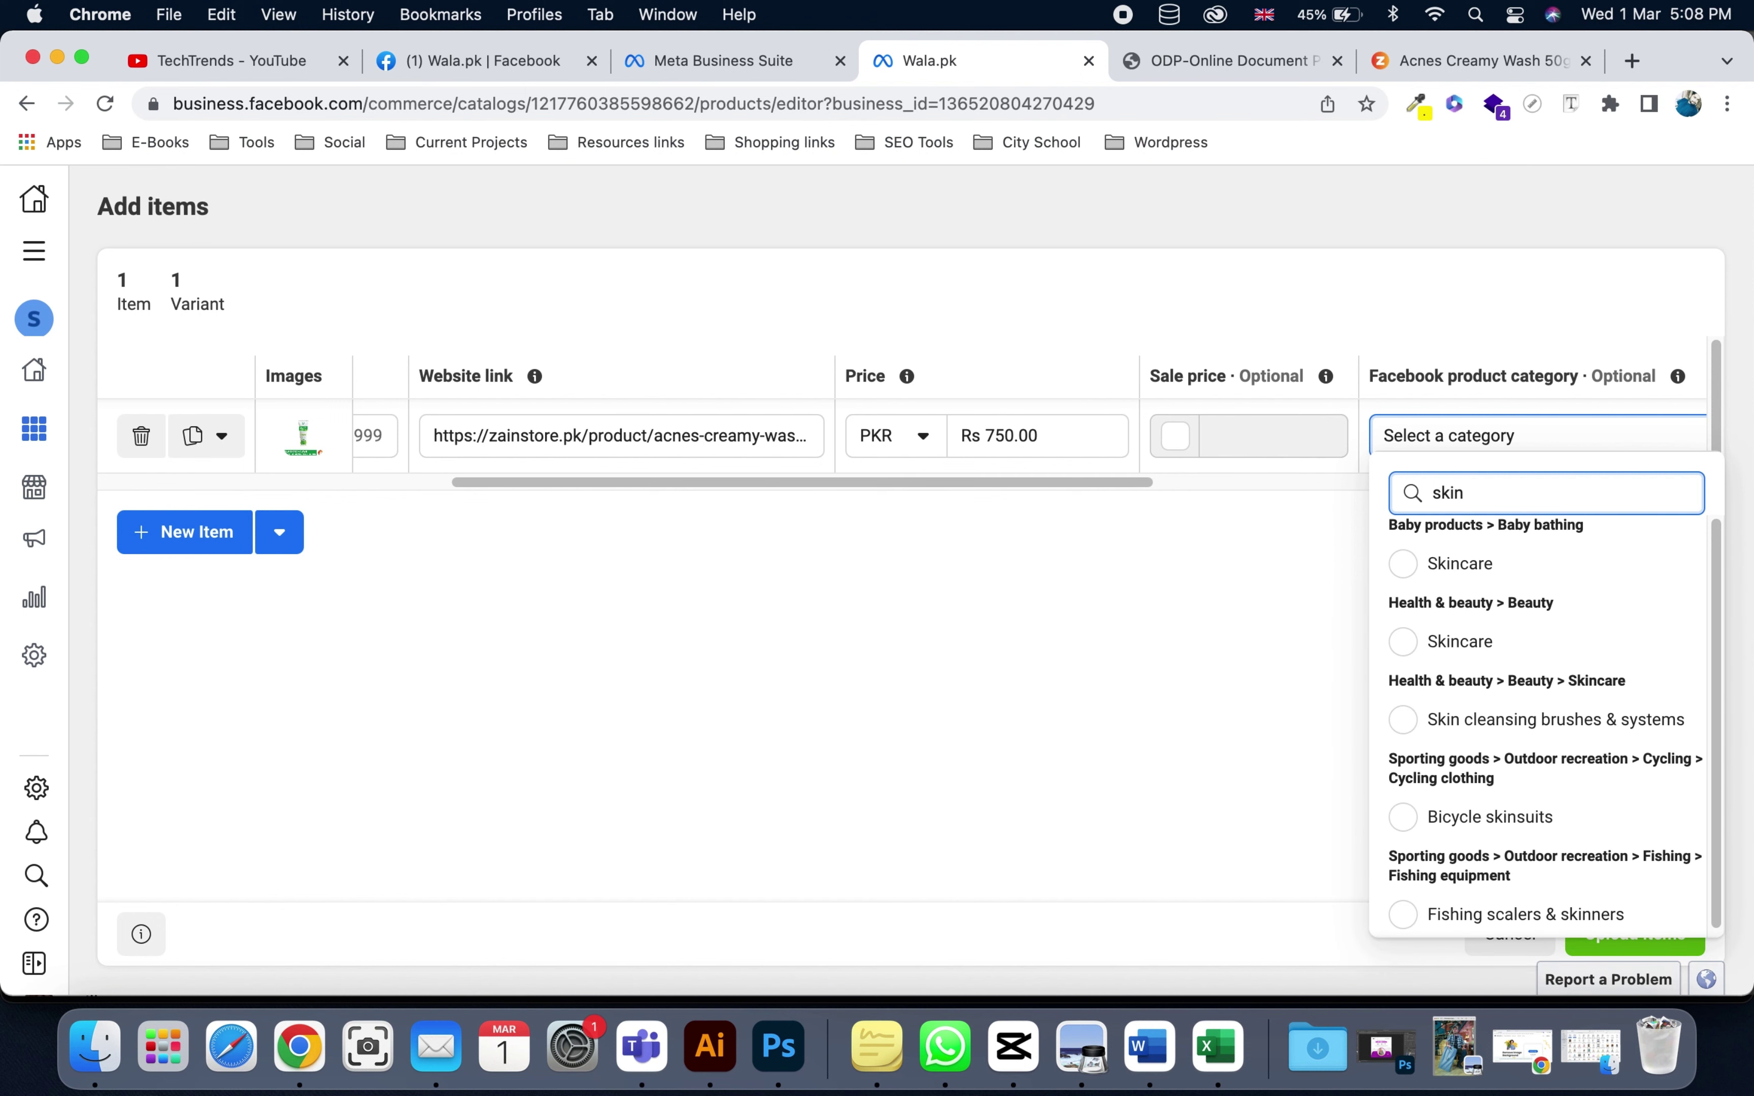
left_click(1406, 637)
left_click(1611, 937)
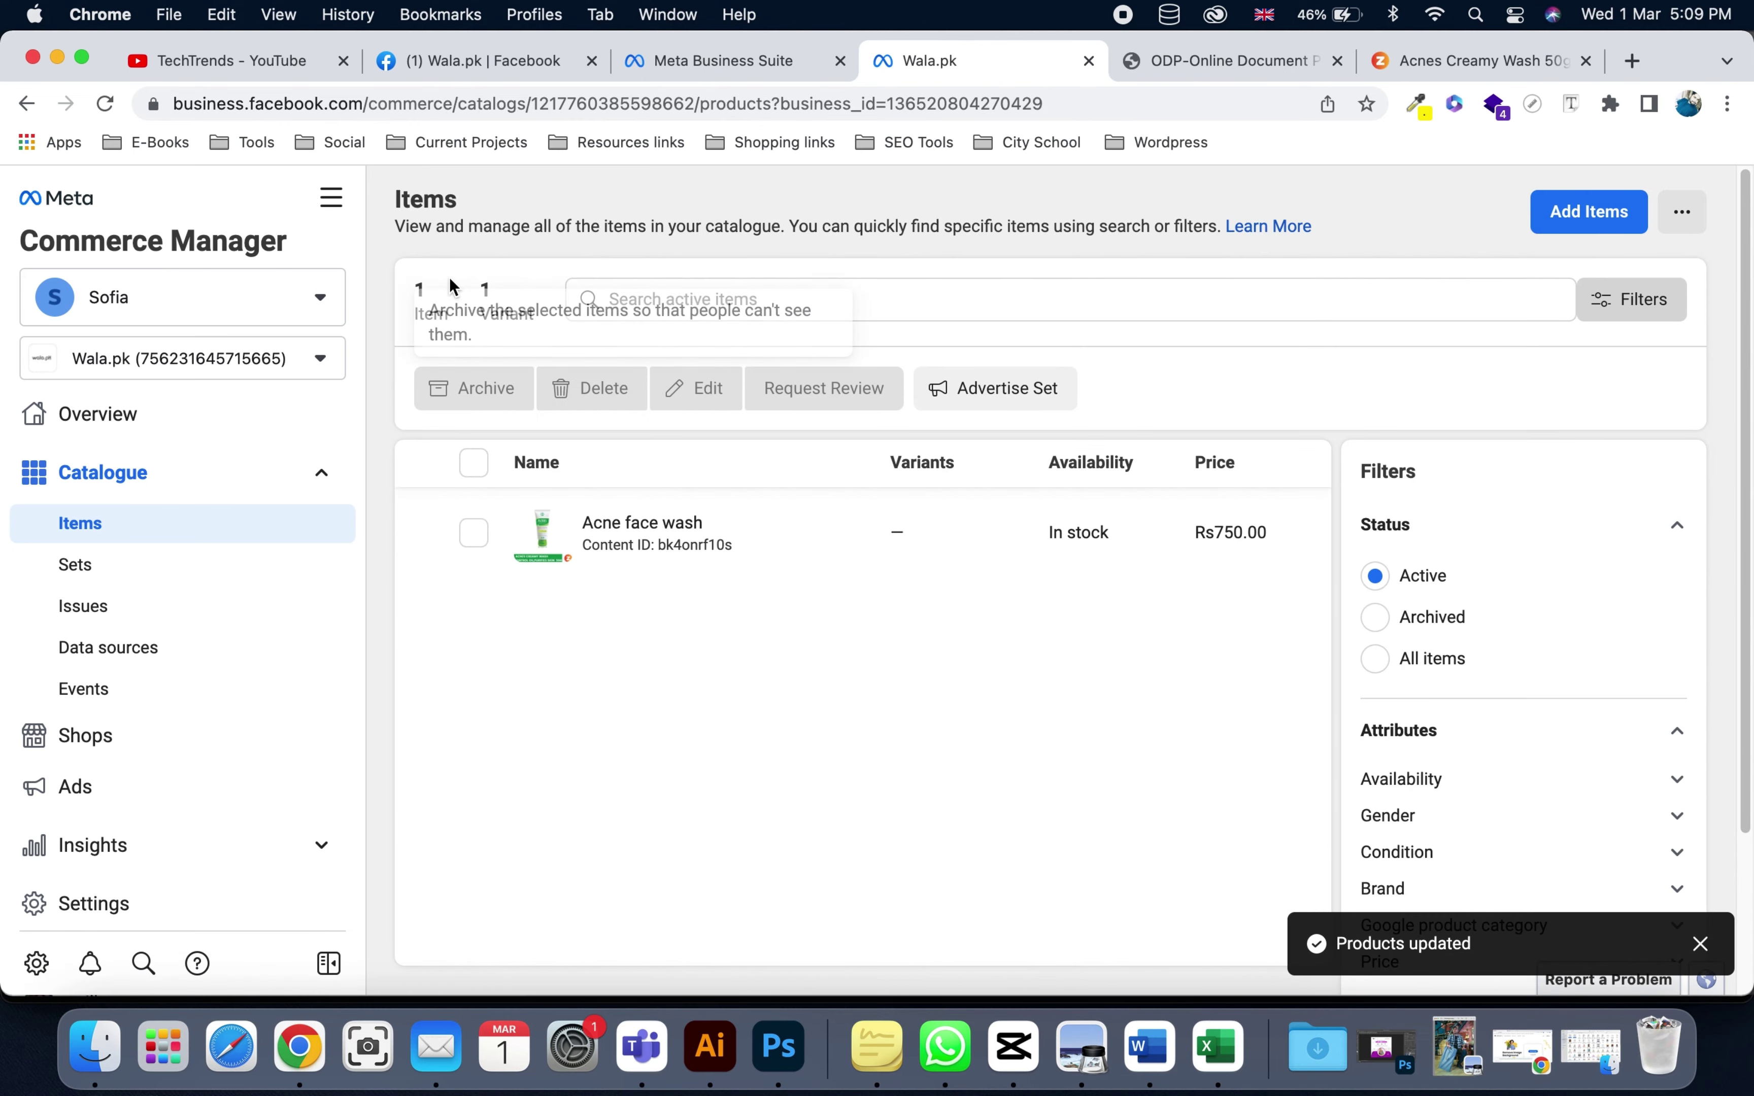
- Review the Items list showing Acne face wash in stock at Rs750.00
mouse_move(564, 563)
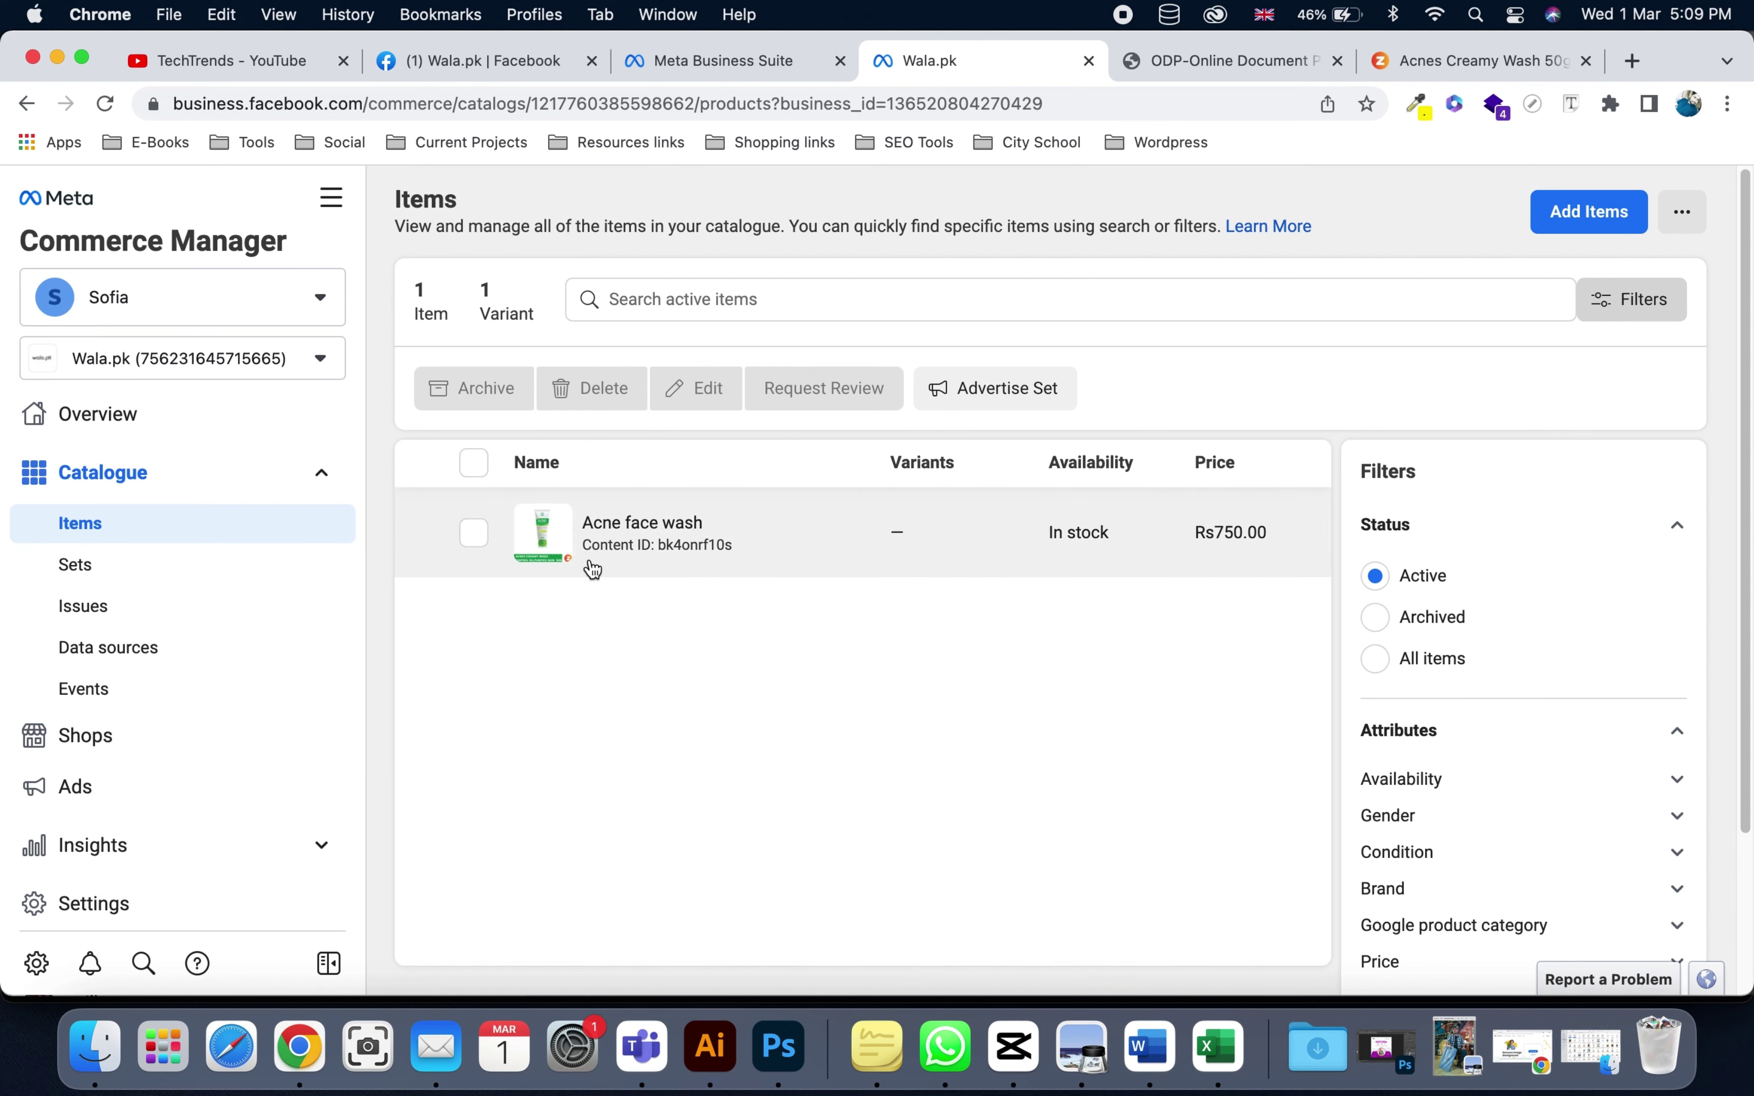
scroll(587, 566, "down", 3)
scroll(560, 390, "up", 3)
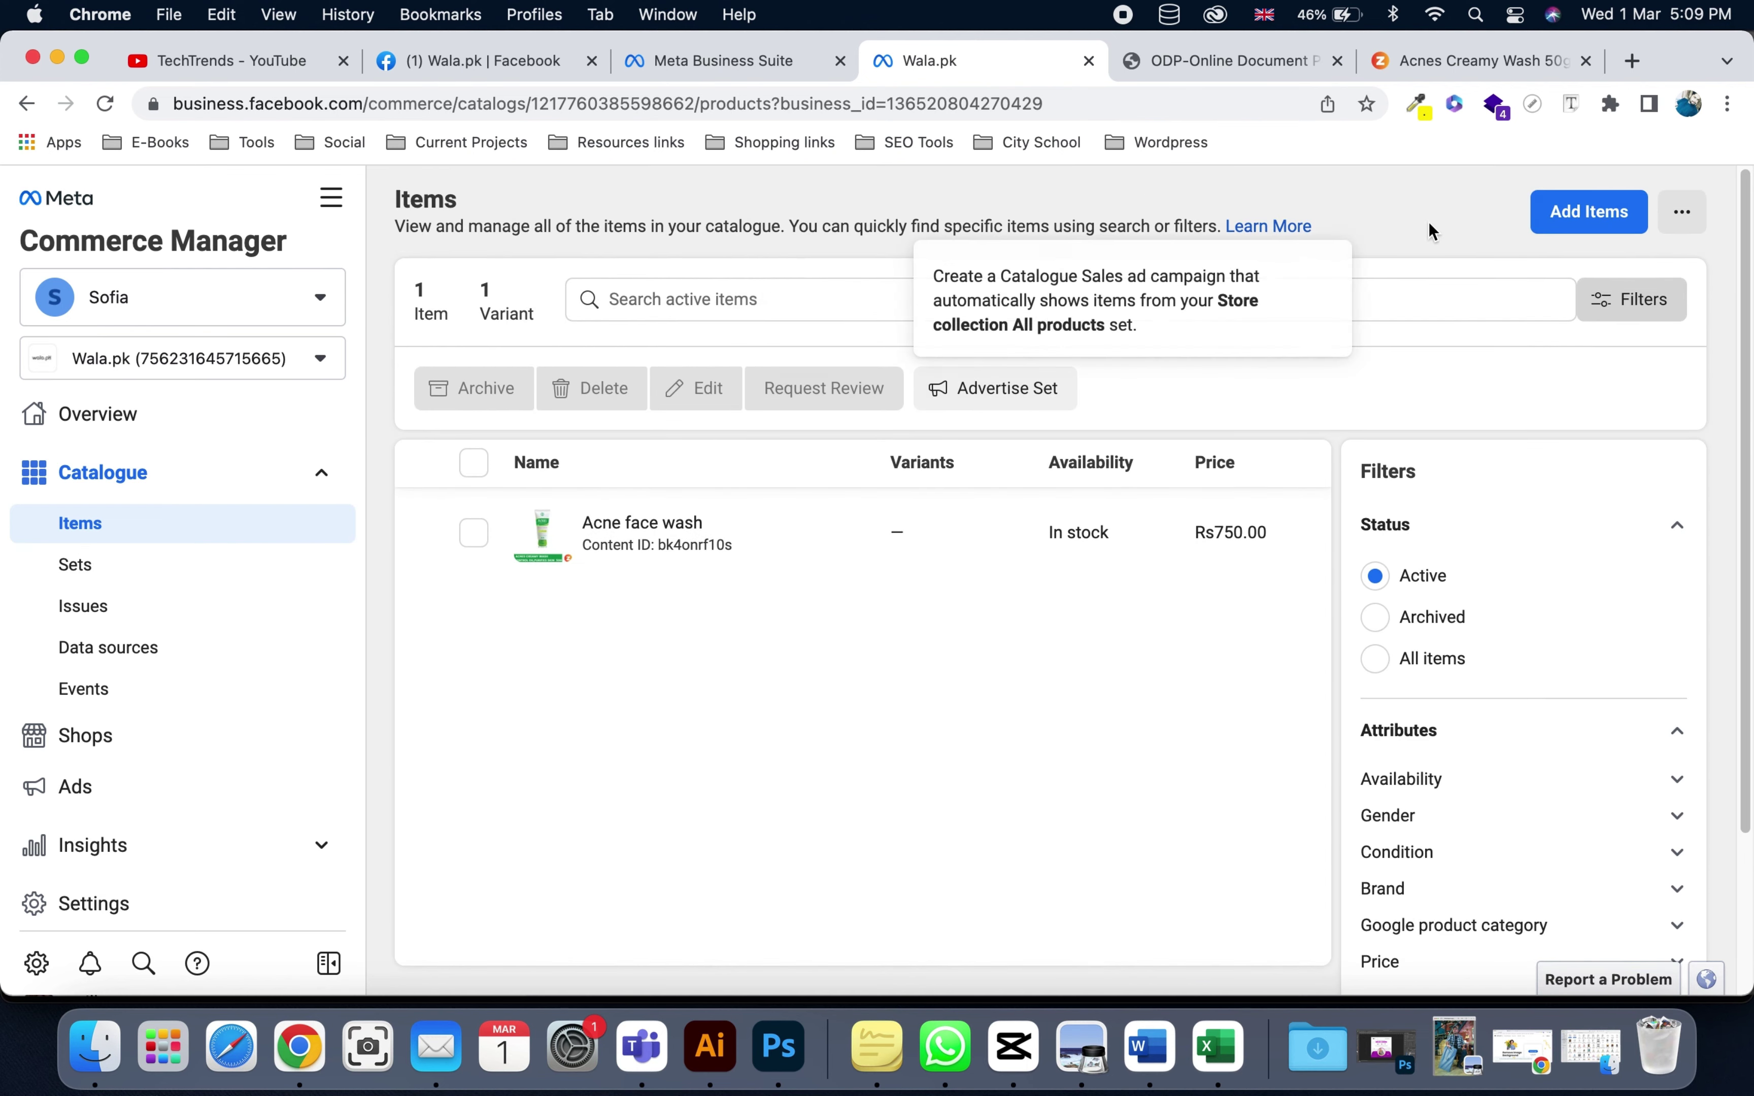
- Start and cancel adding another item, then go to the Shops page
left_click(1577, 230)
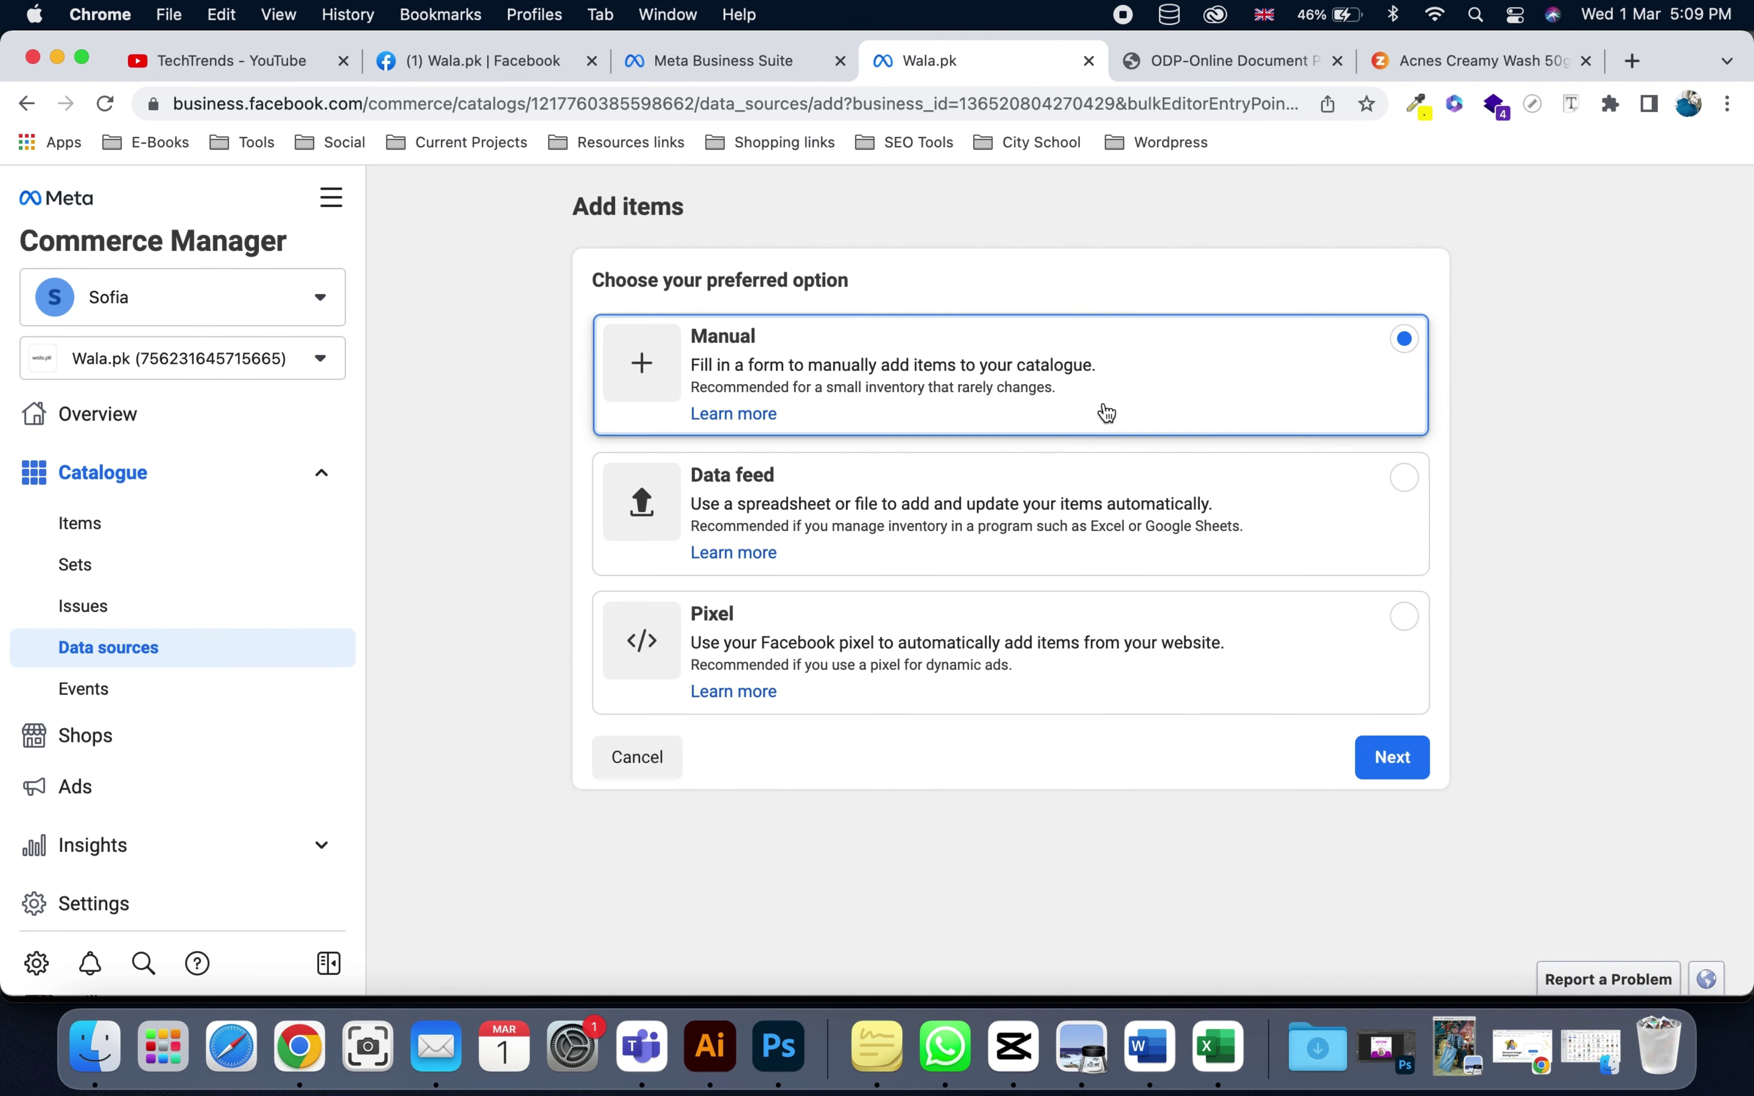
left_click(680, 759)
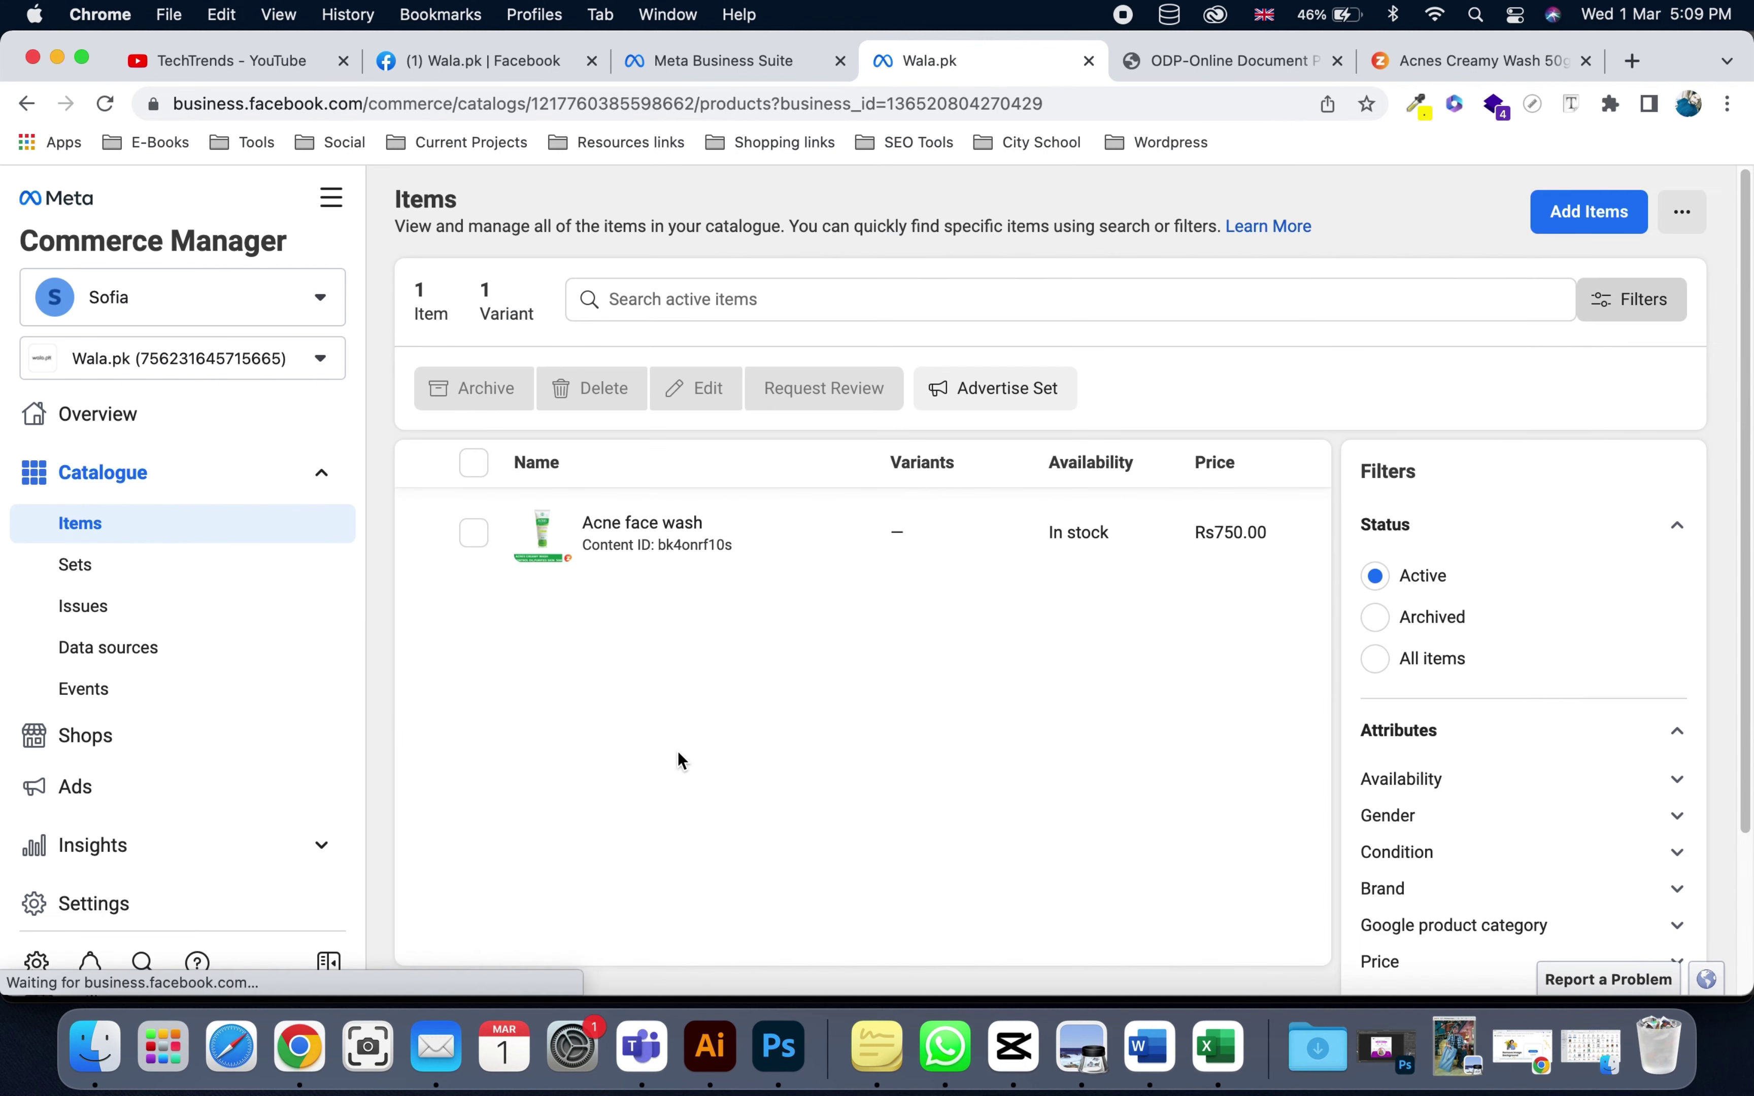
scroll(677, 736, "down", 4)
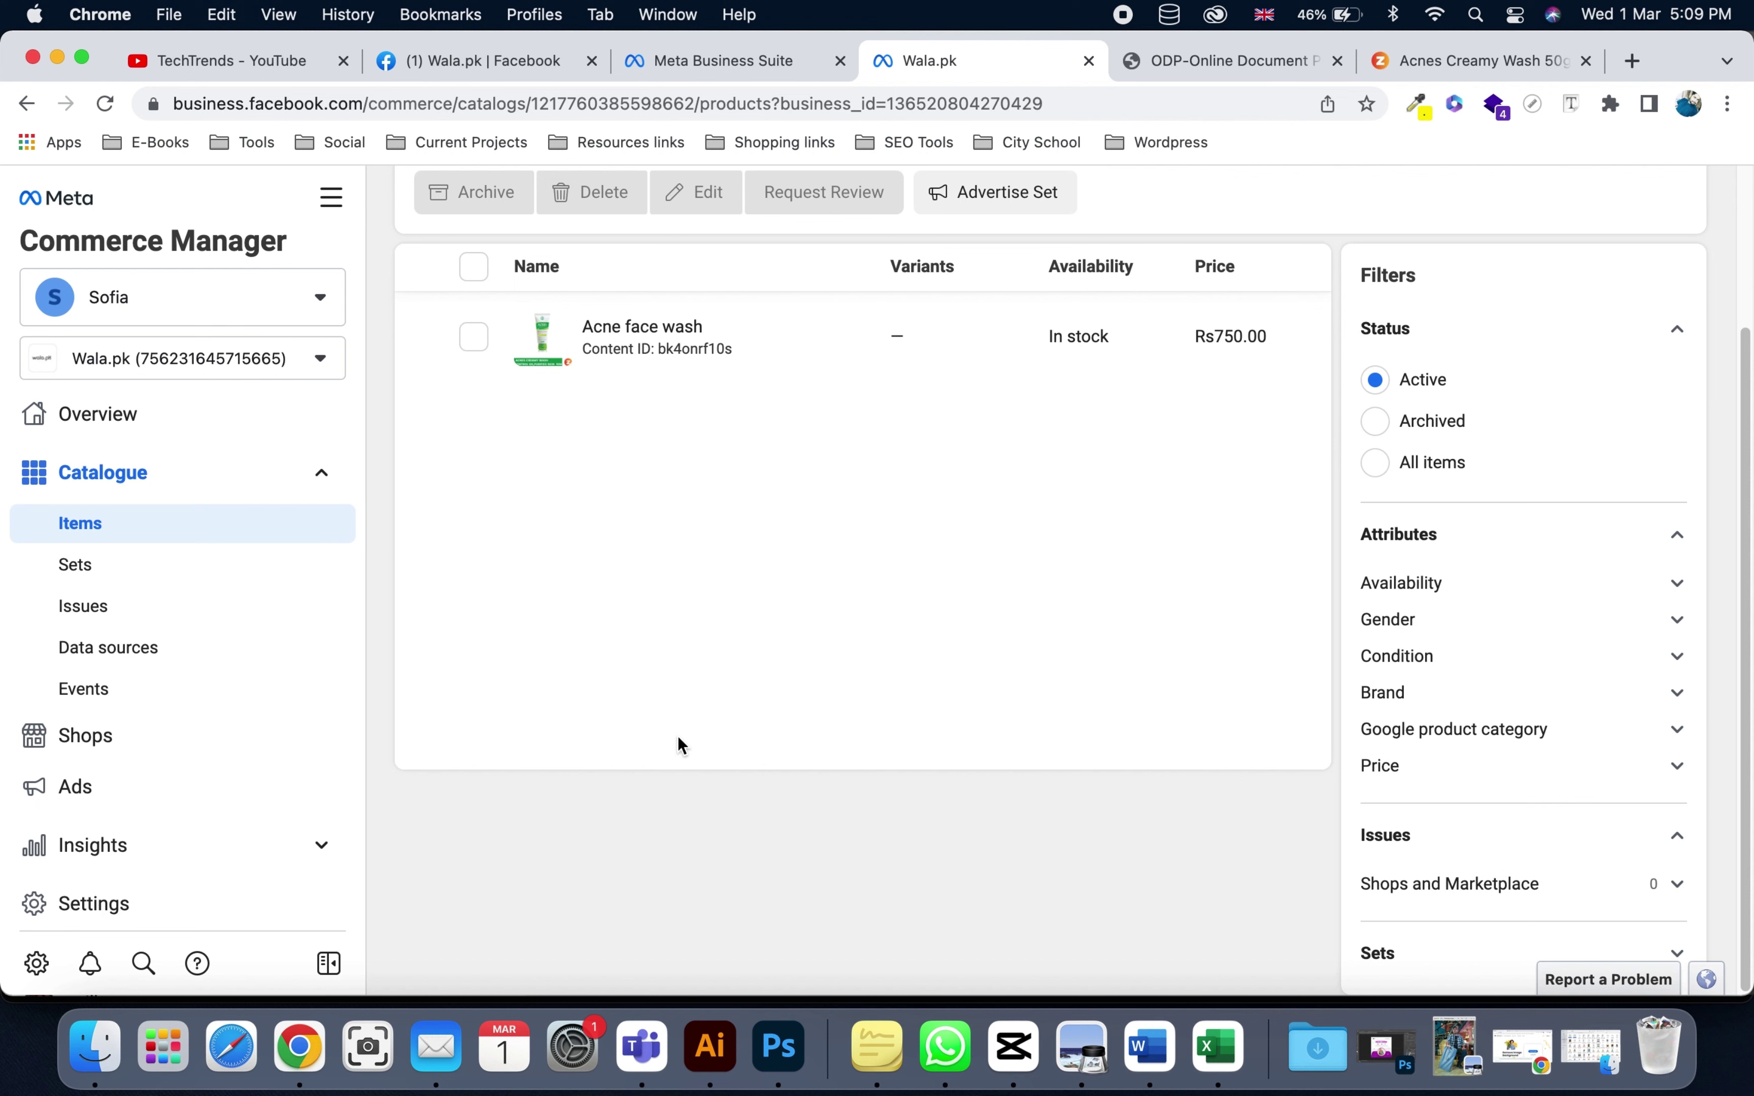
scroll(678, 736, "up", 3)
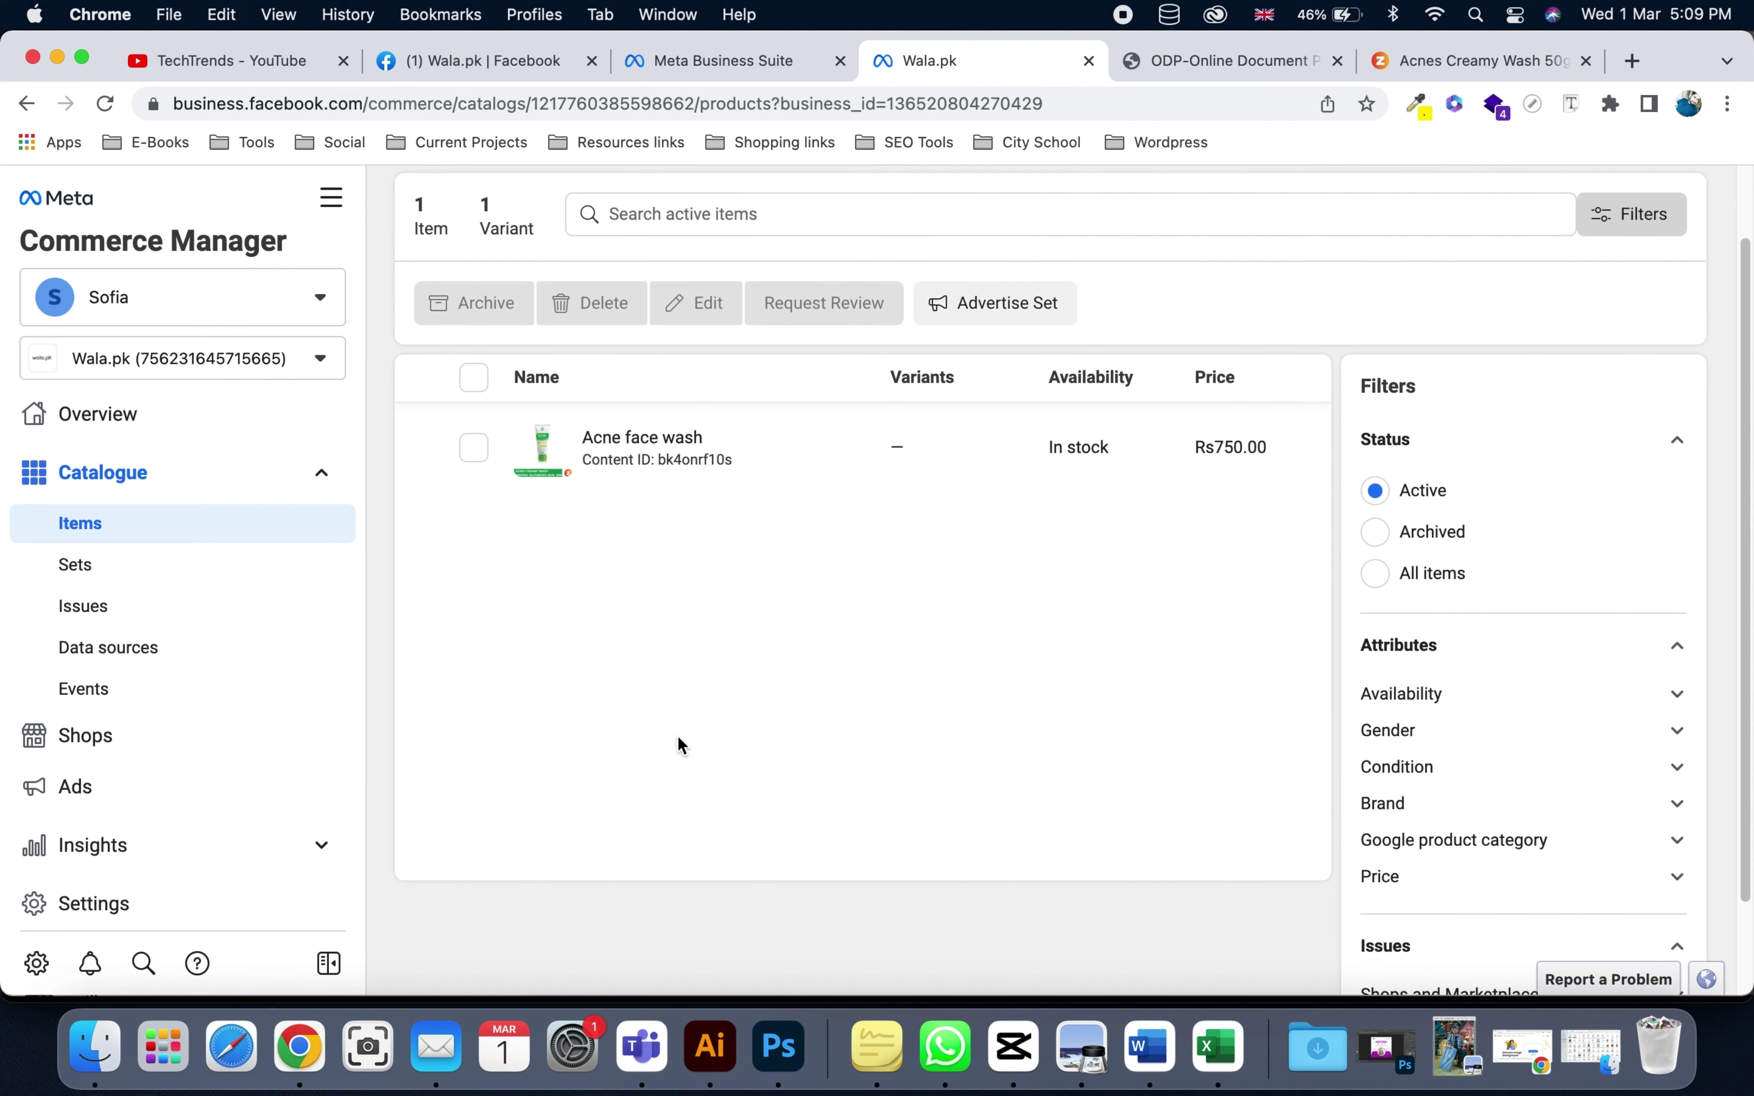
left_click(144, 740)
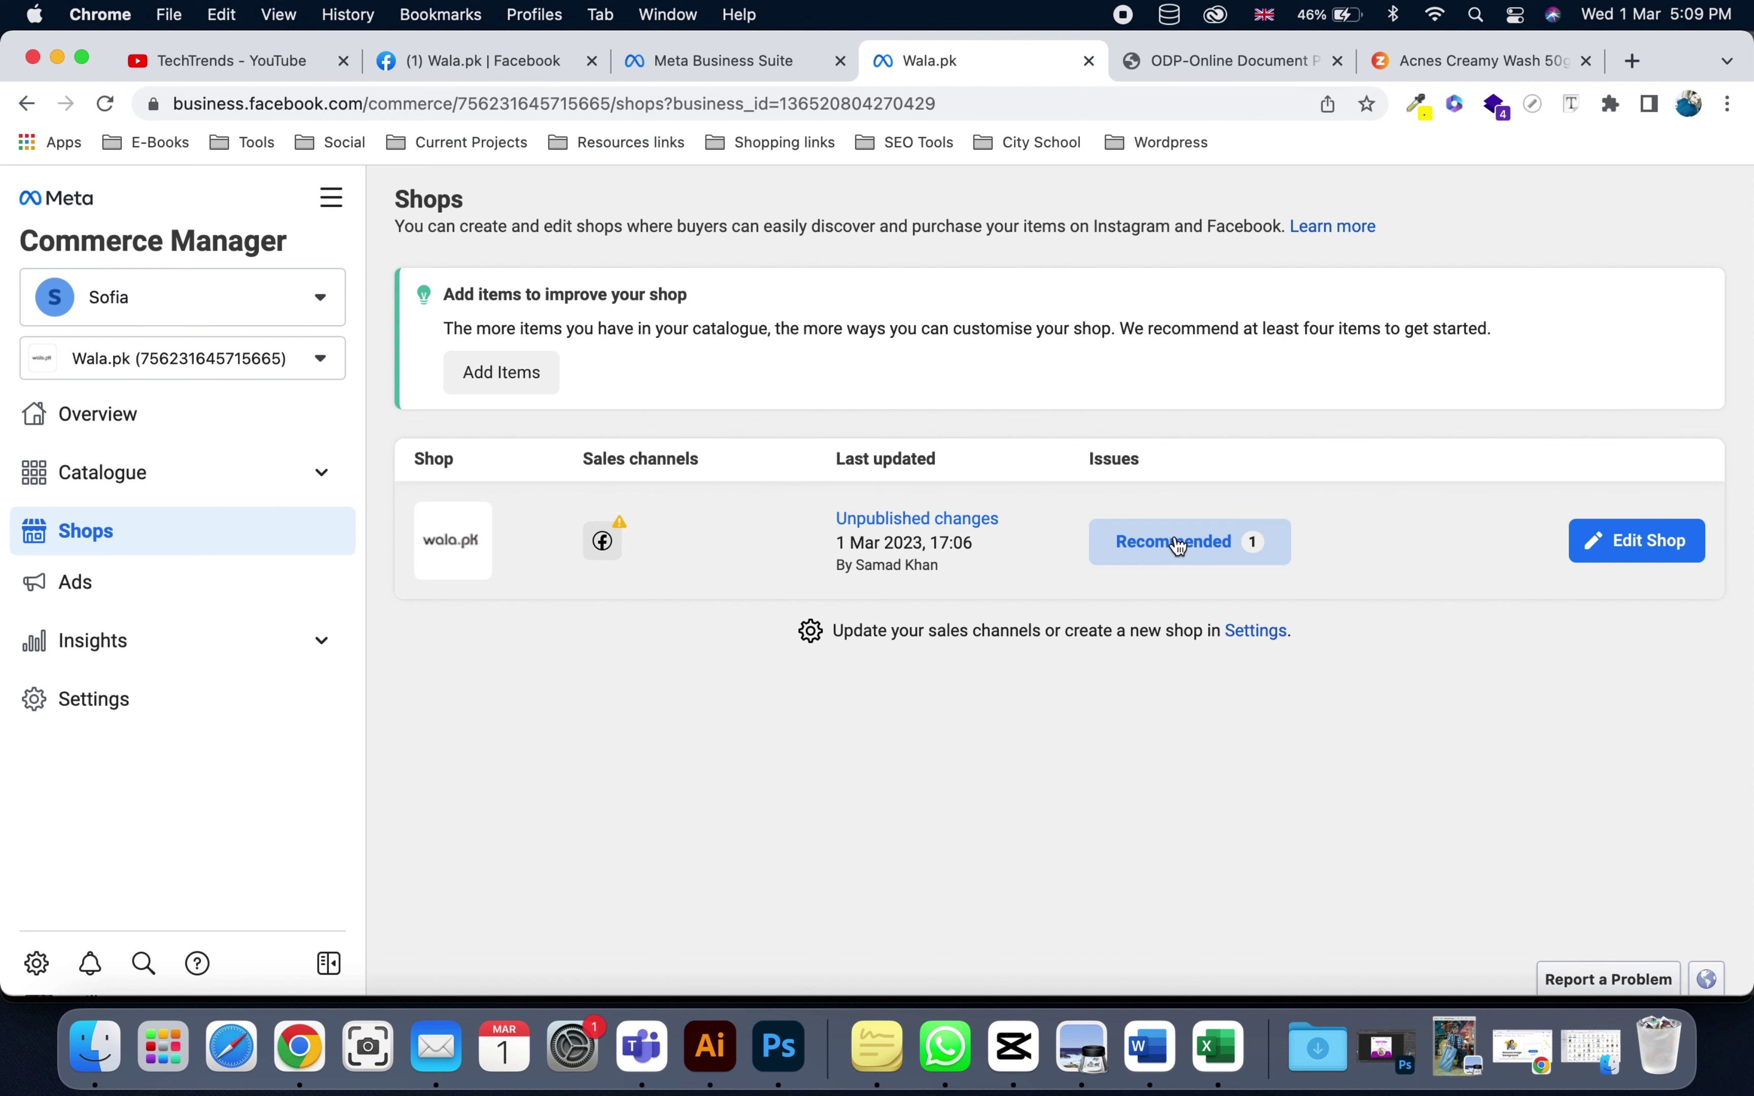
- Open the recommended issue on the wala.pk shop's row
left_click(1193, 560)
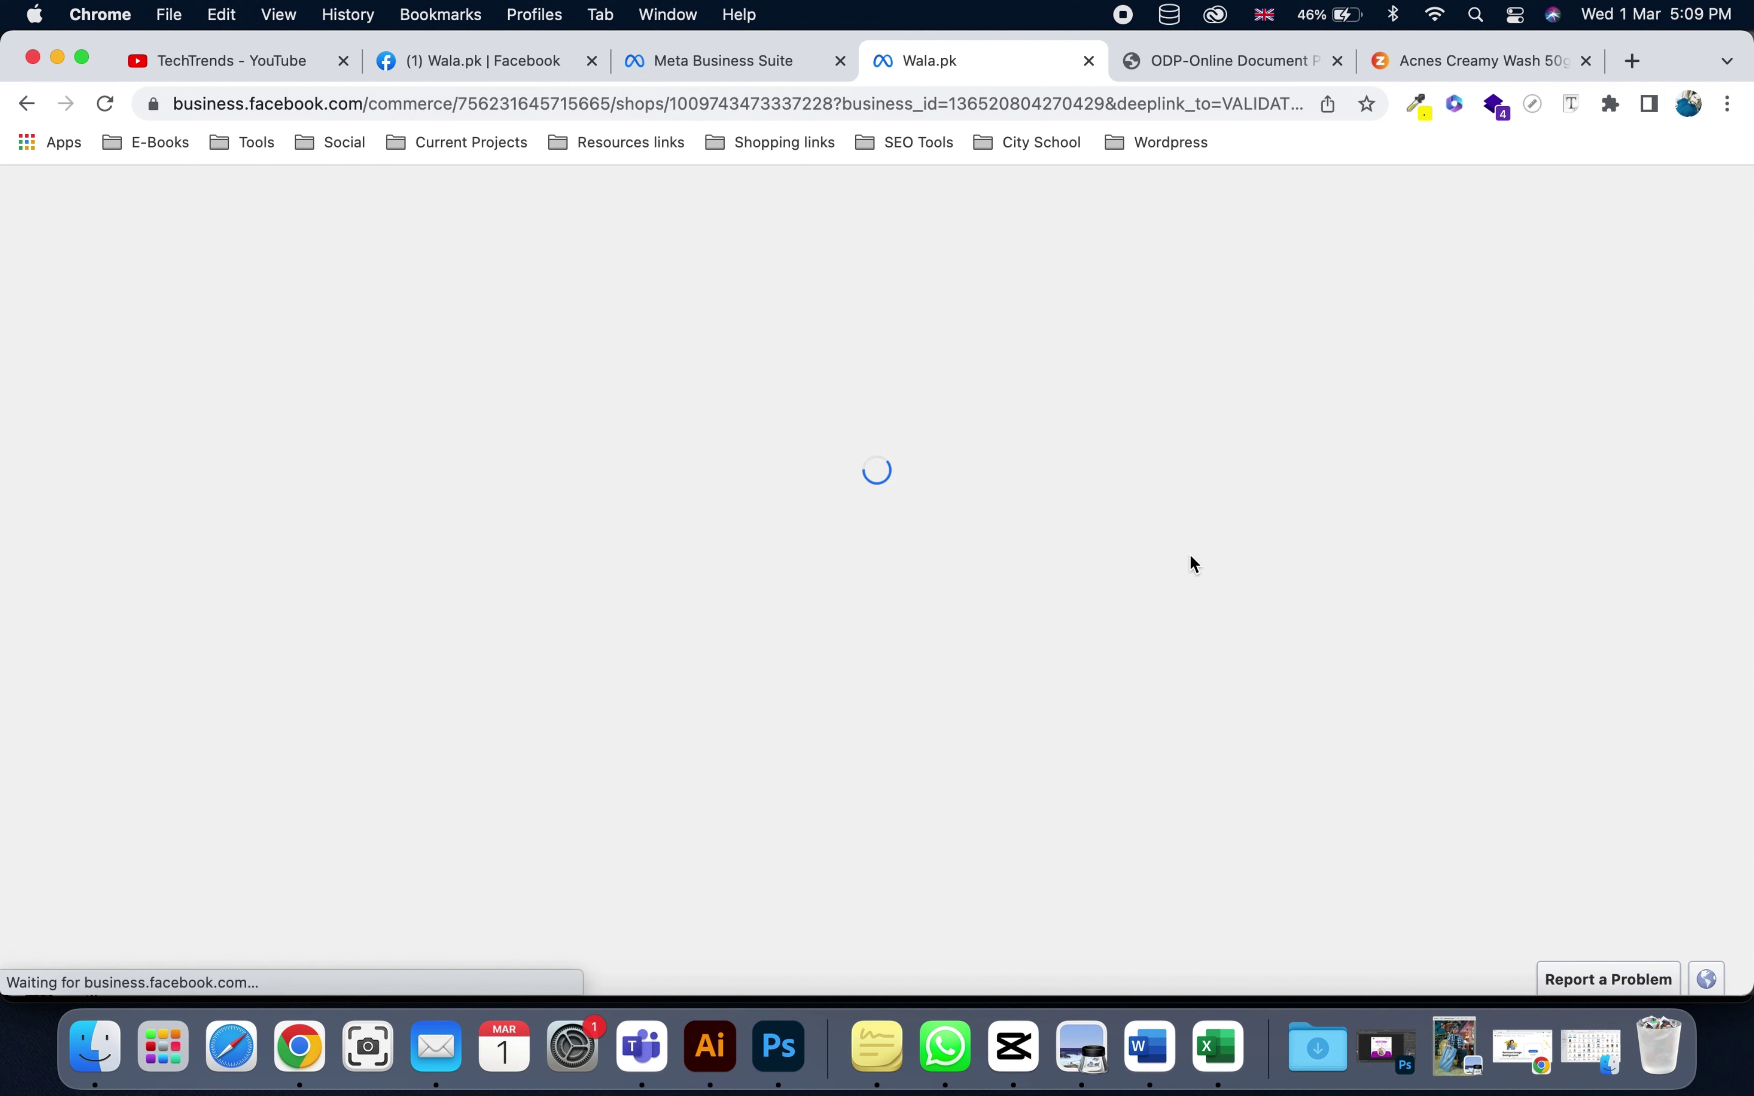